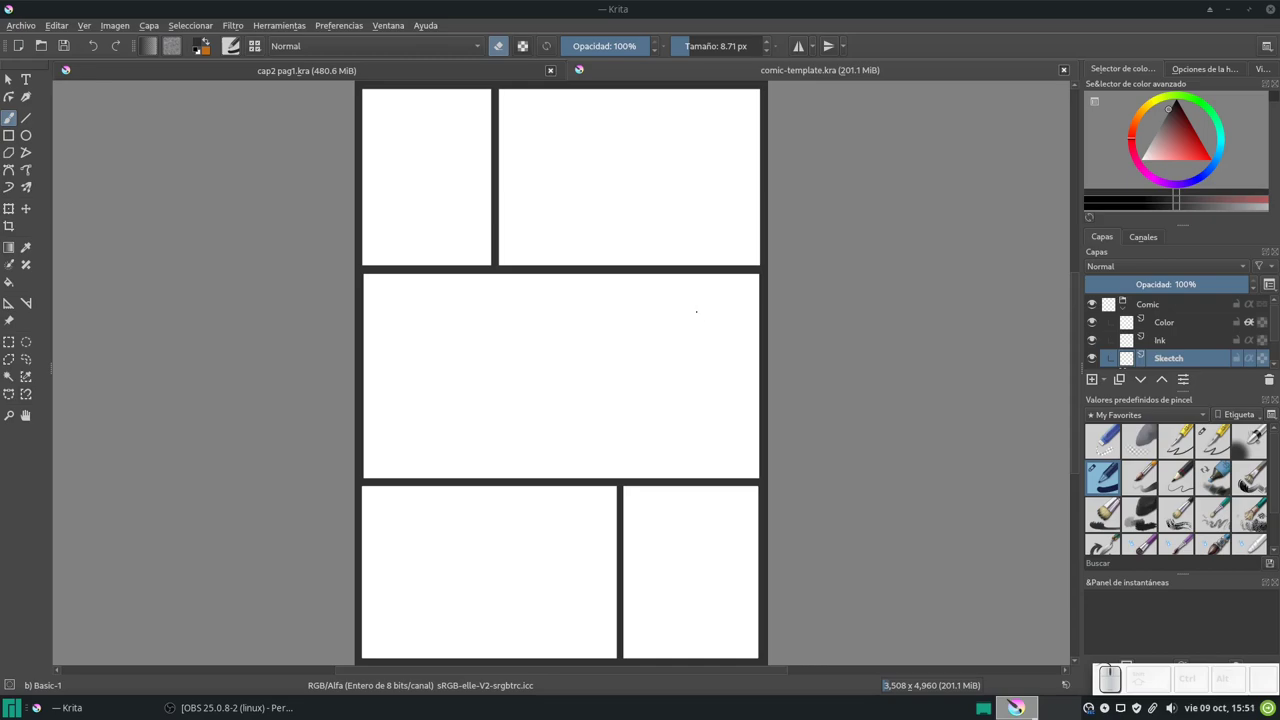
# Step: Show all brush presets, dab a test mark, and save comic-template.kra
pyautogui.click(1147, 415)
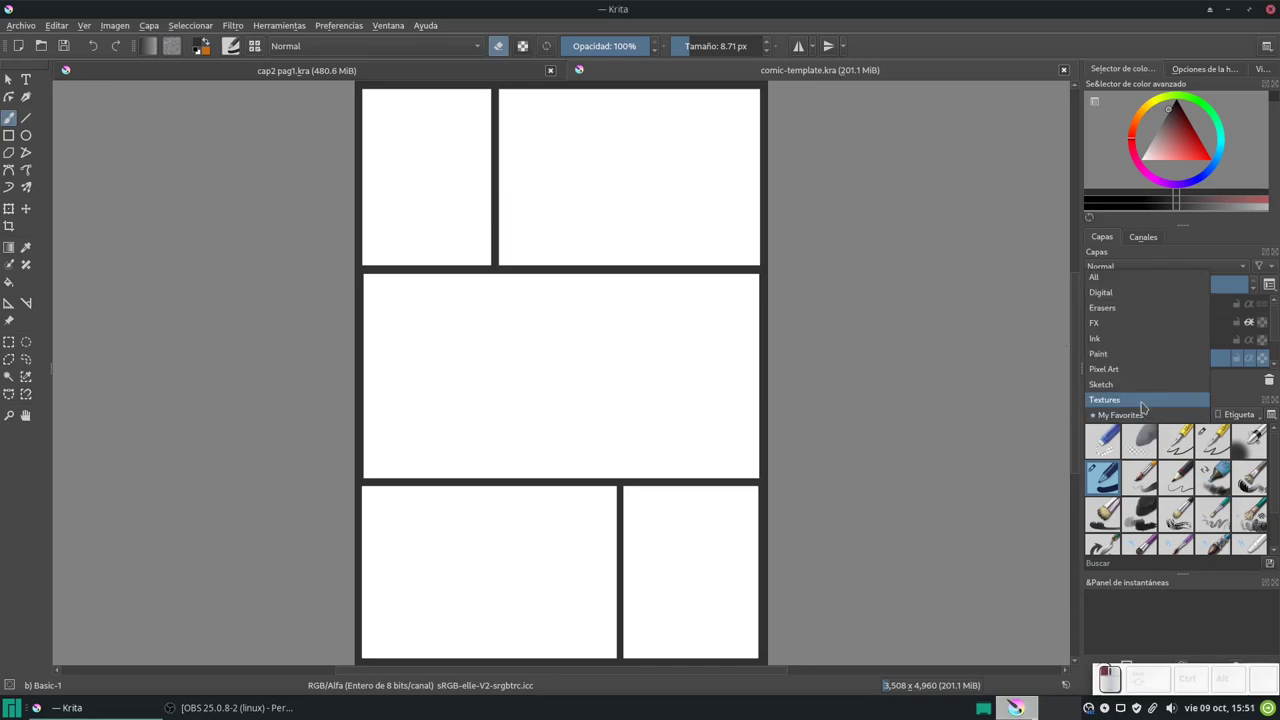
pyautogui.click(1134, 284)
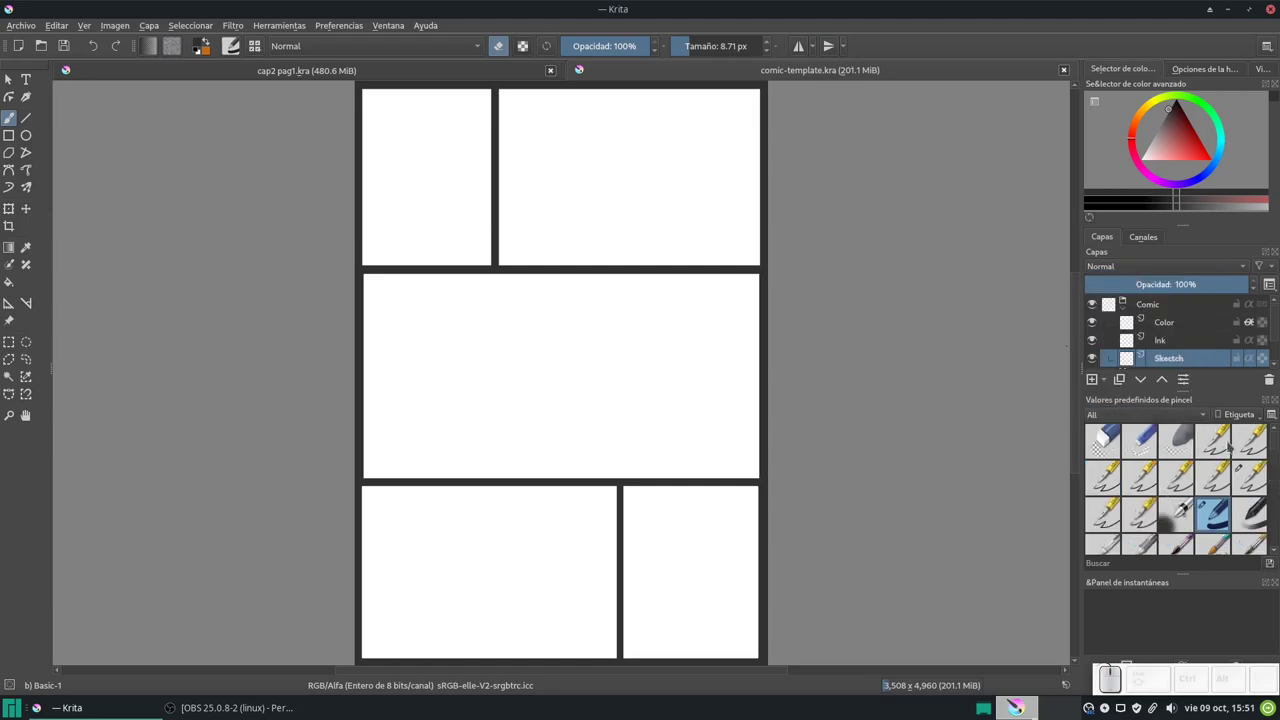
pyautogui.moveTo(1277, 443)
pyautogui.mouseDown()
pyautogui.moveTo(1276, 546)
pyautogui.moveTo(1275, 431)
pyautogui.mouseUp()
pyautogui.moveTo(703, 395); pyautogui.dragTo(711, 366)
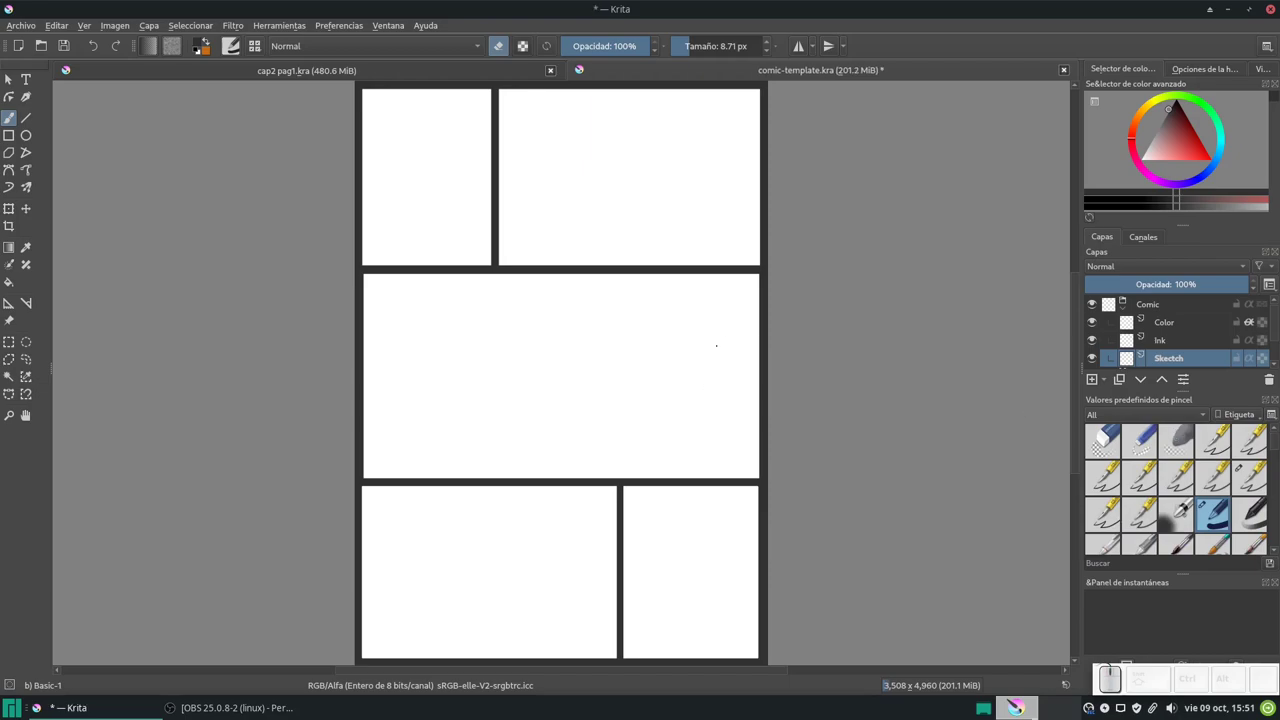
pyautogui.hotkey('ctrl', 's')
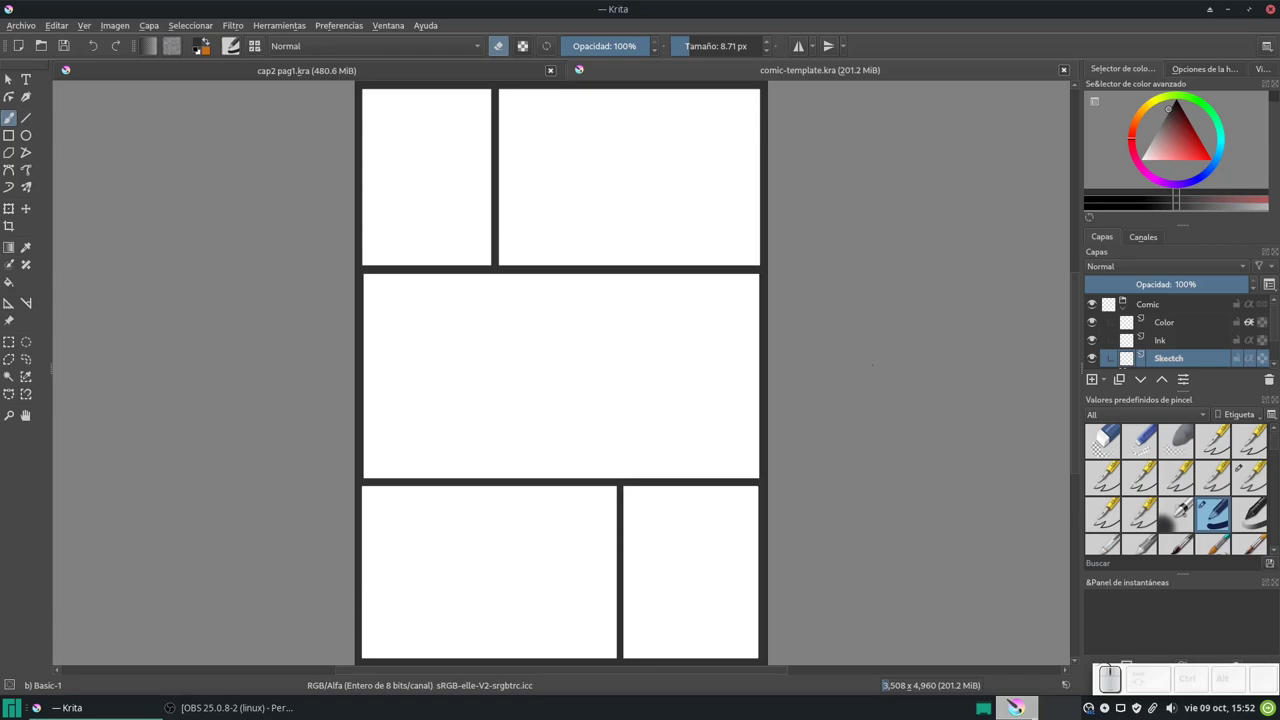
# Step: Filter the brush presets to My Favorites and browse them
pyautogui.click(1142, 416)
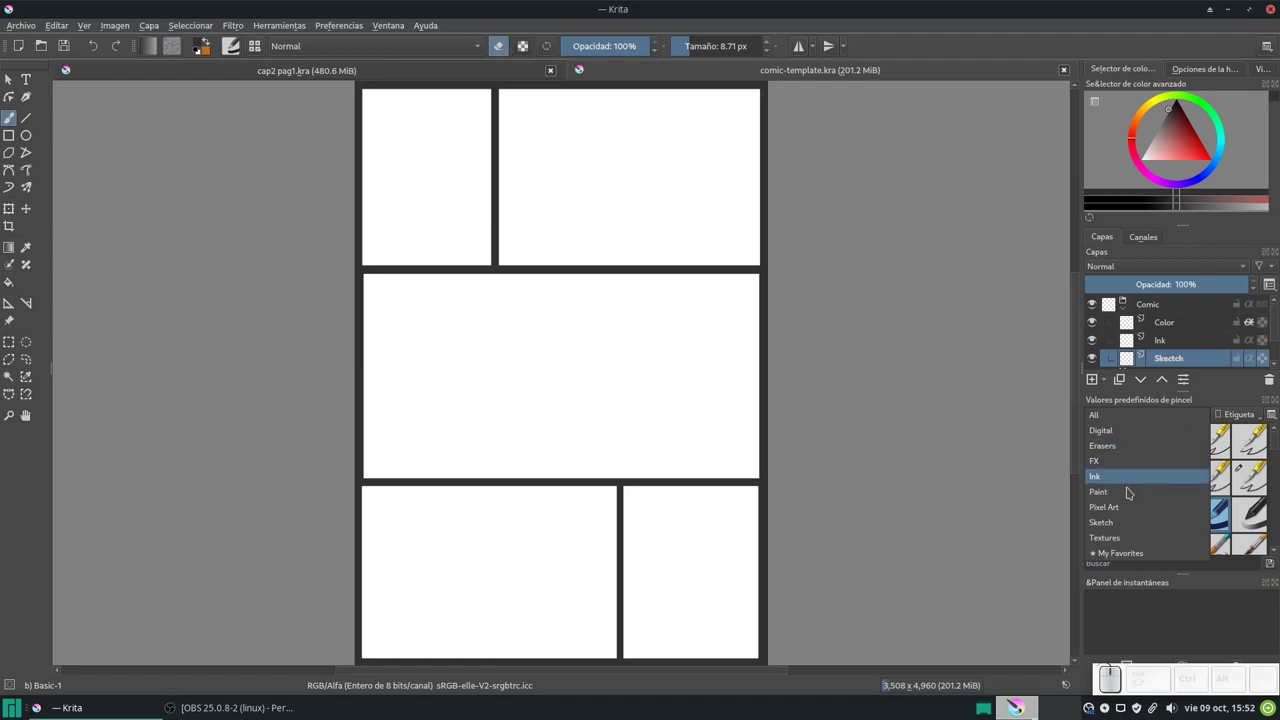
pyautogui.click(1122, 553)
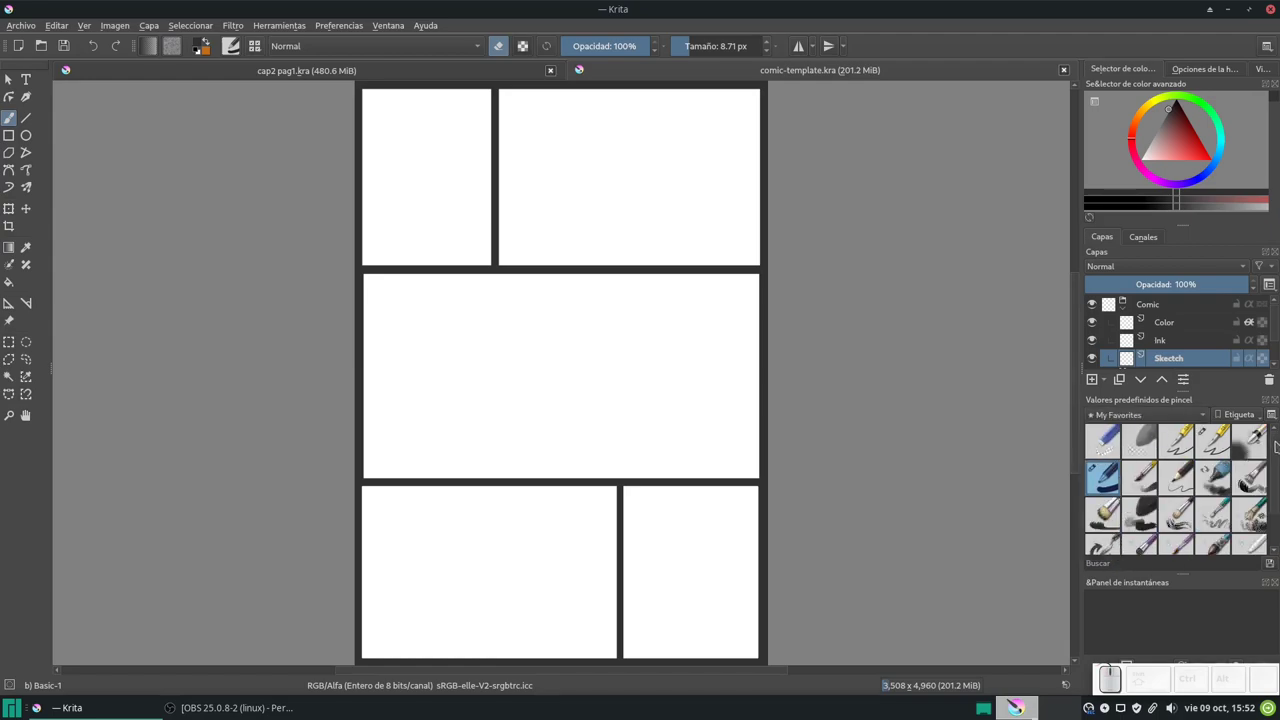
pyautogui.scroll(-2, 1275, 446)
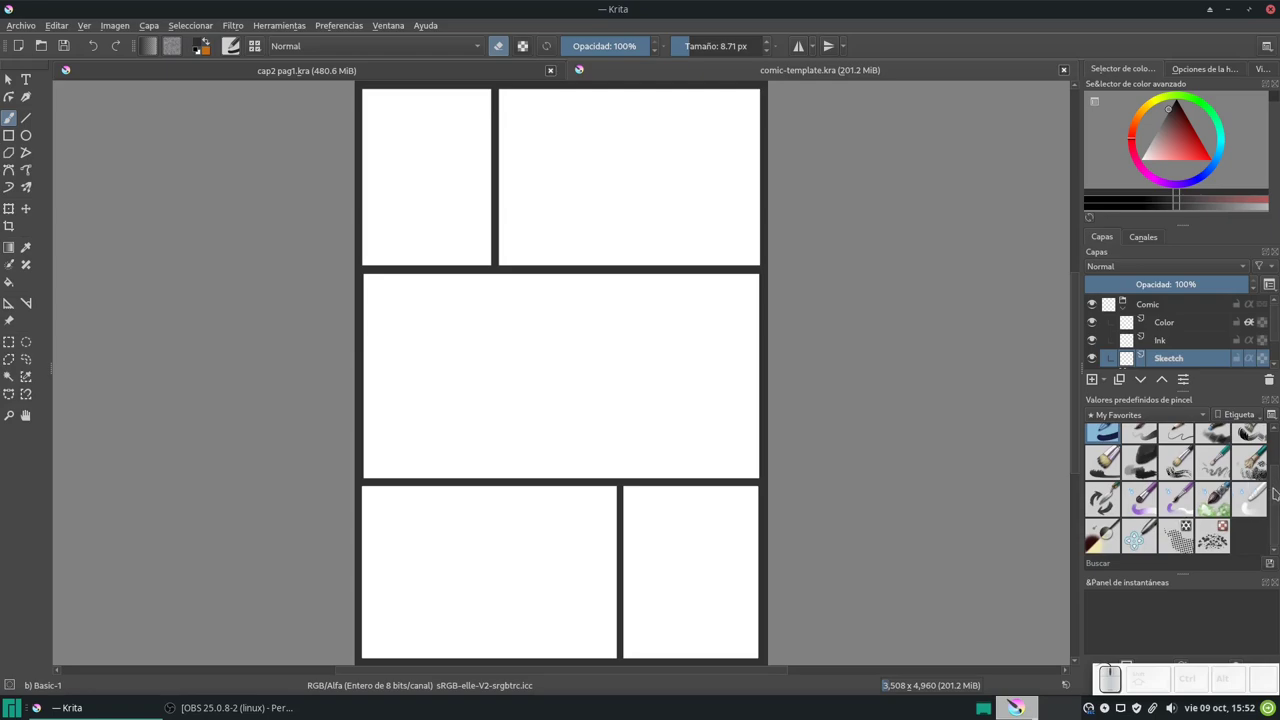
pyautogui.scroll(3, 1265, 470)
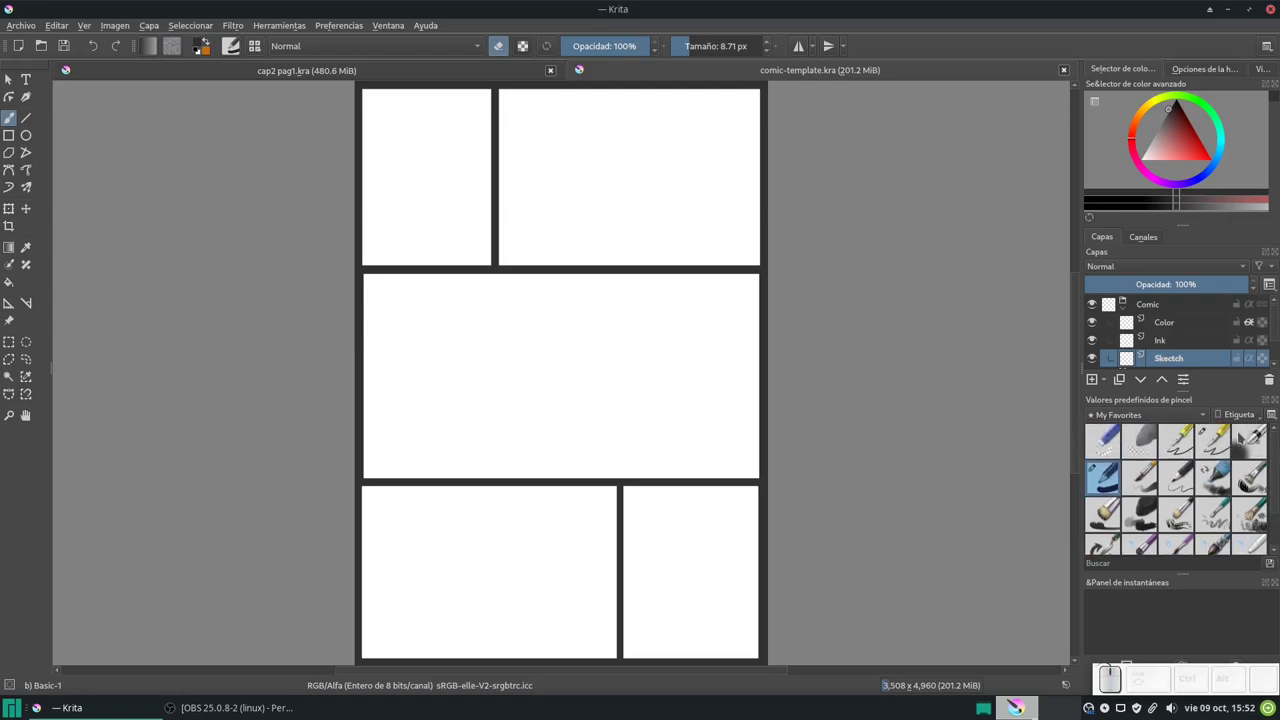
# Step: Switch the preset tag back to All and scroll down through the preset grid
pyautogui.click(1140, 414)
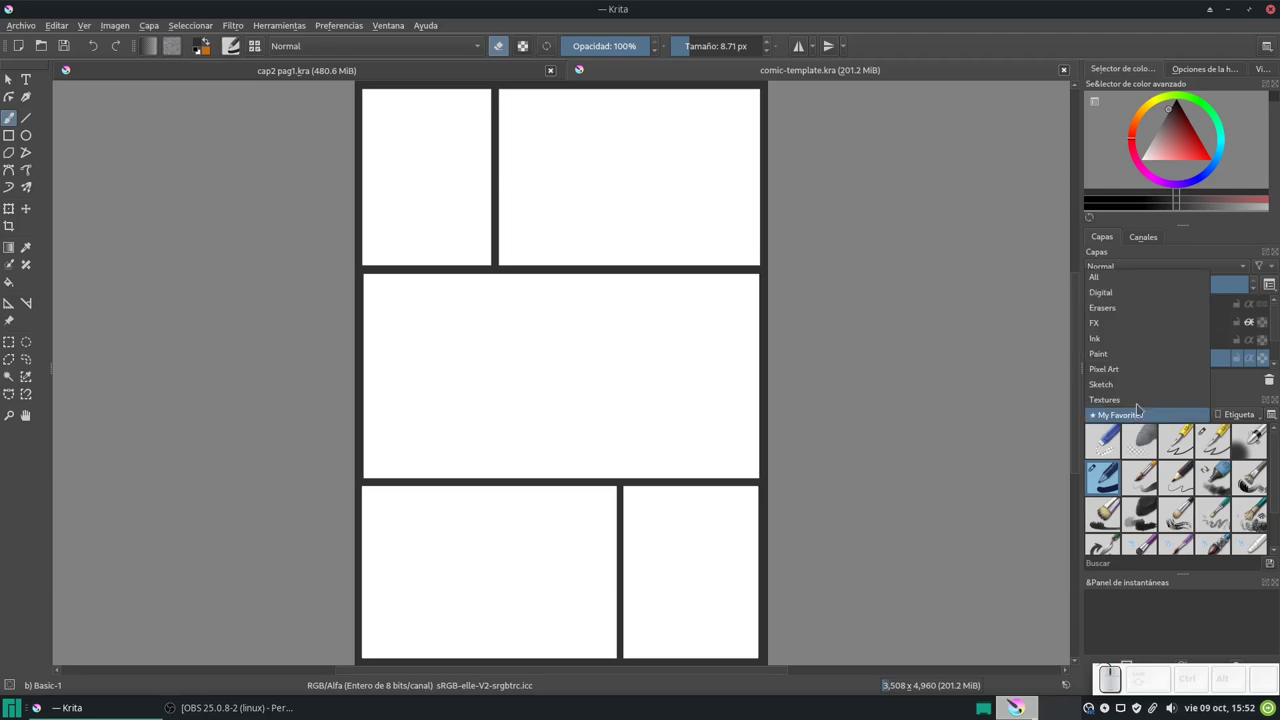
pyautogui.click(1106, 281)
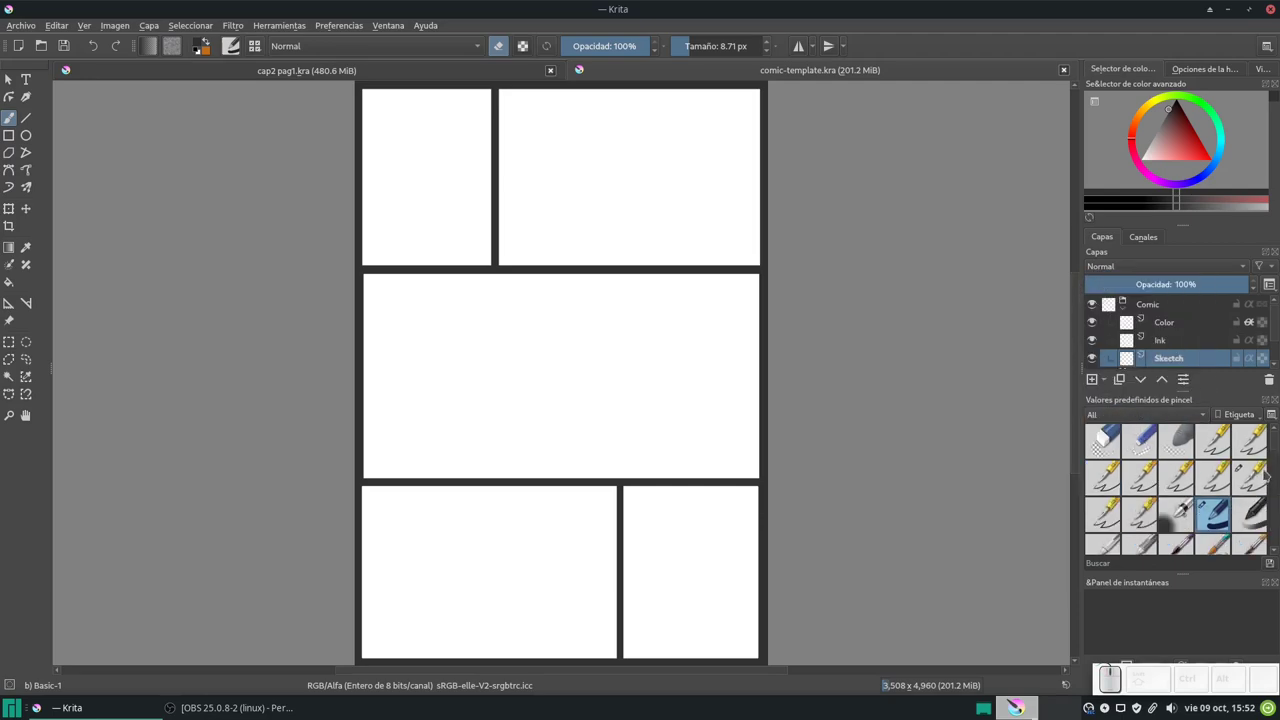
pyautogui.scroll(-2, 1268, 470)
pyautogui.scroll(-2, 1270, 465)
pyautogui.scroll(-2, 1273, 460)
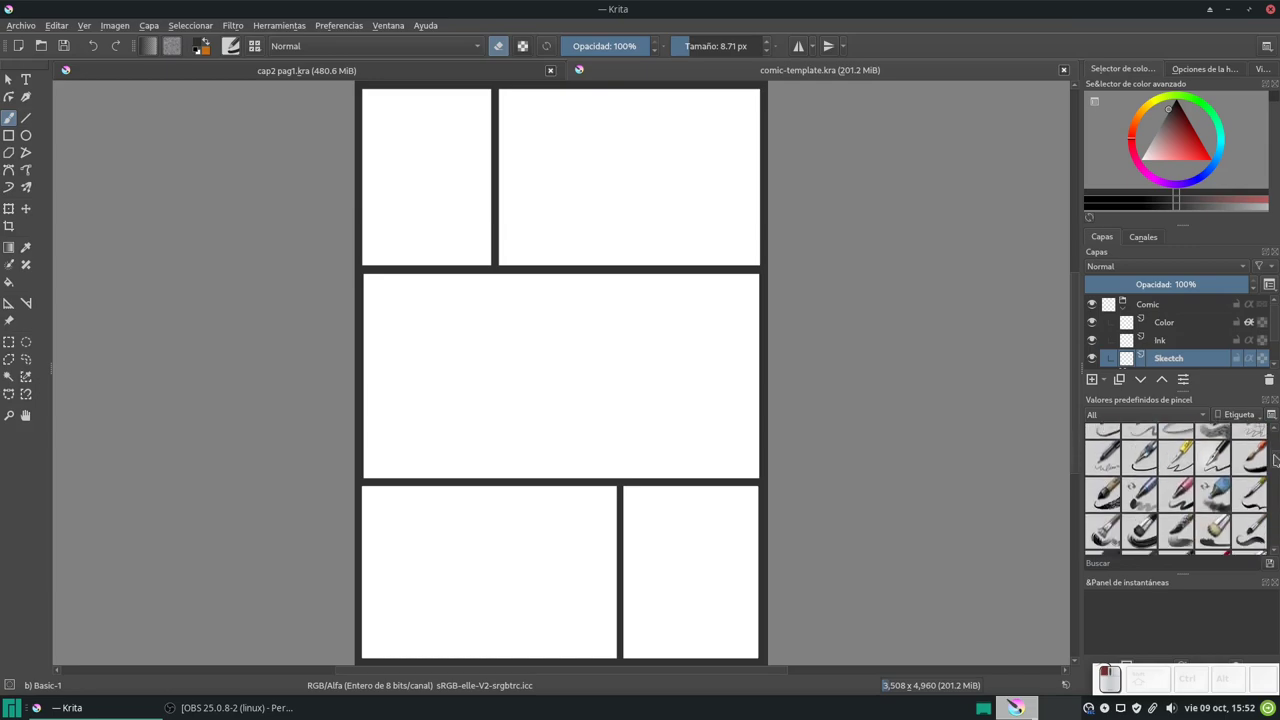
pyautogui.scroll(-2, 1274, 458)
pyautogui.scroll(-2, 1274, 456)
pyautogui.scroll(-2, 1275, 455)
pyautogui.scroll(-2, 1275, 452)
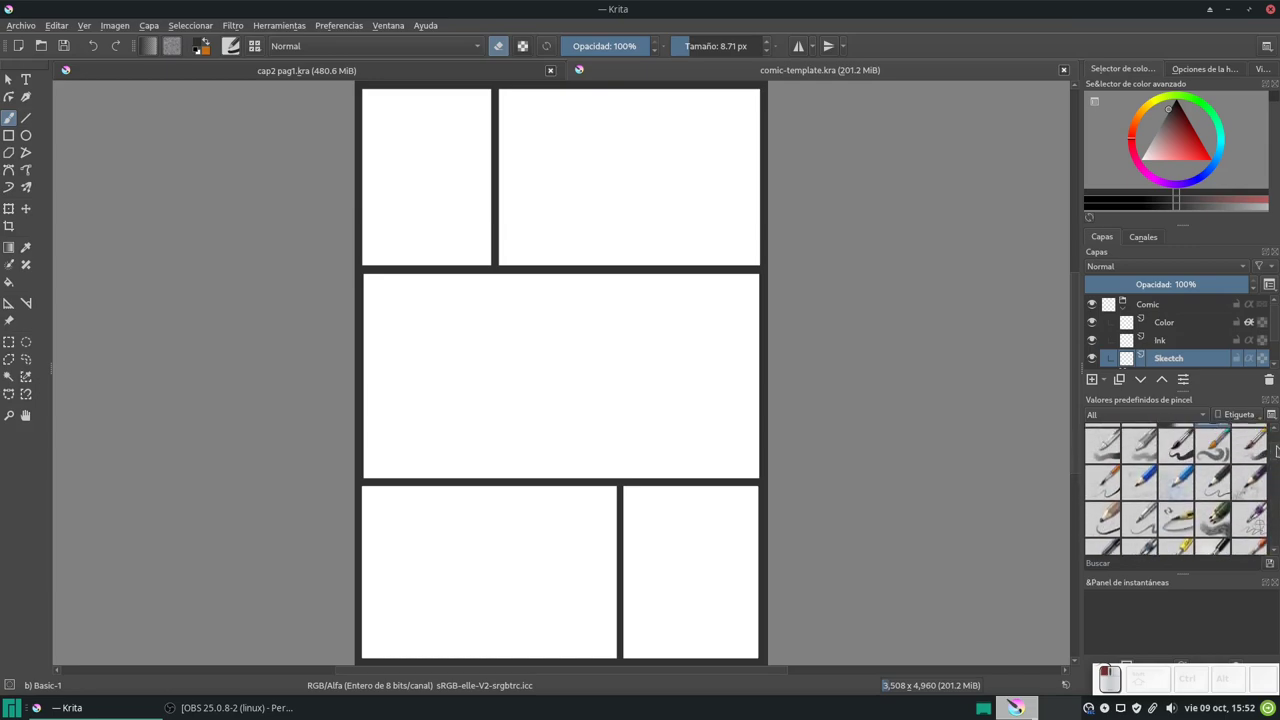
pyautogui.scroll(-2, 1275, 452)
pyautogui.scroll(-2, 1275, 450)
pyautogui.scroll(-2, 1274, 456)
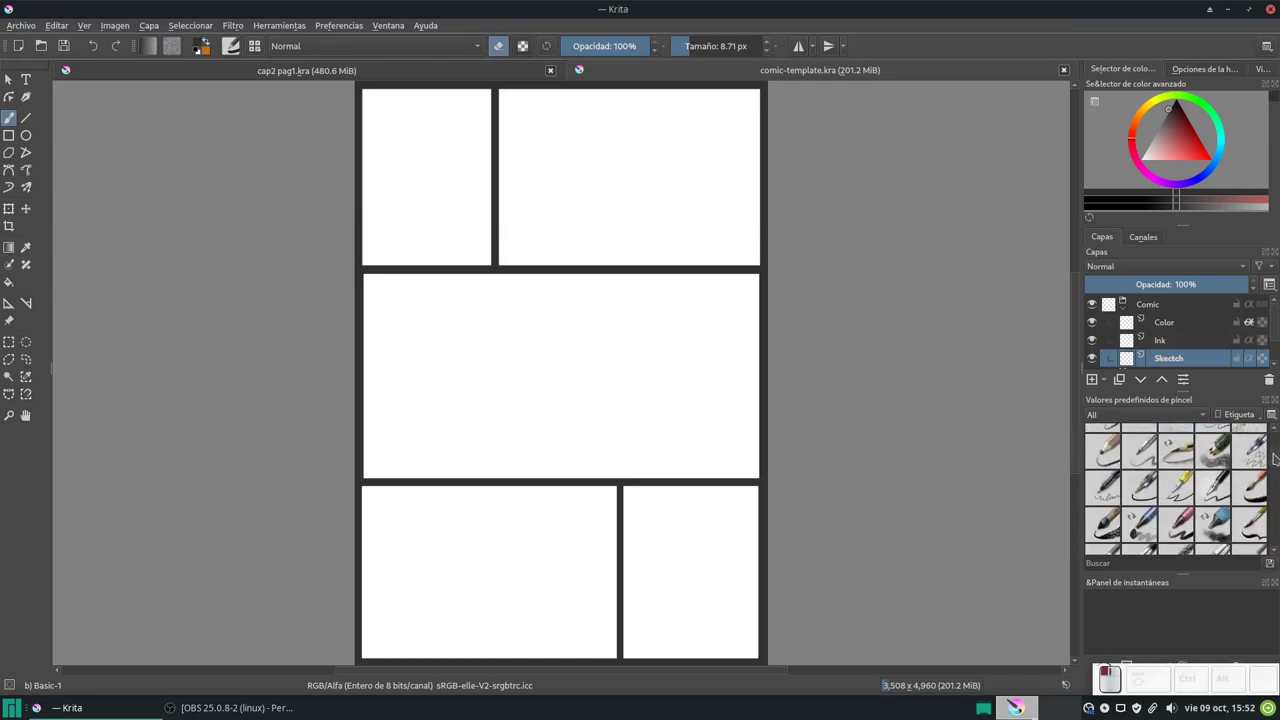
pyautogui.scroll(-2, 1275, 458)
pyautogui.scroll(-2, 1275, 460)
pyautogui.scroll(-2, 1275, 461)
pyautogui.scroll(-3, 1275, 463)
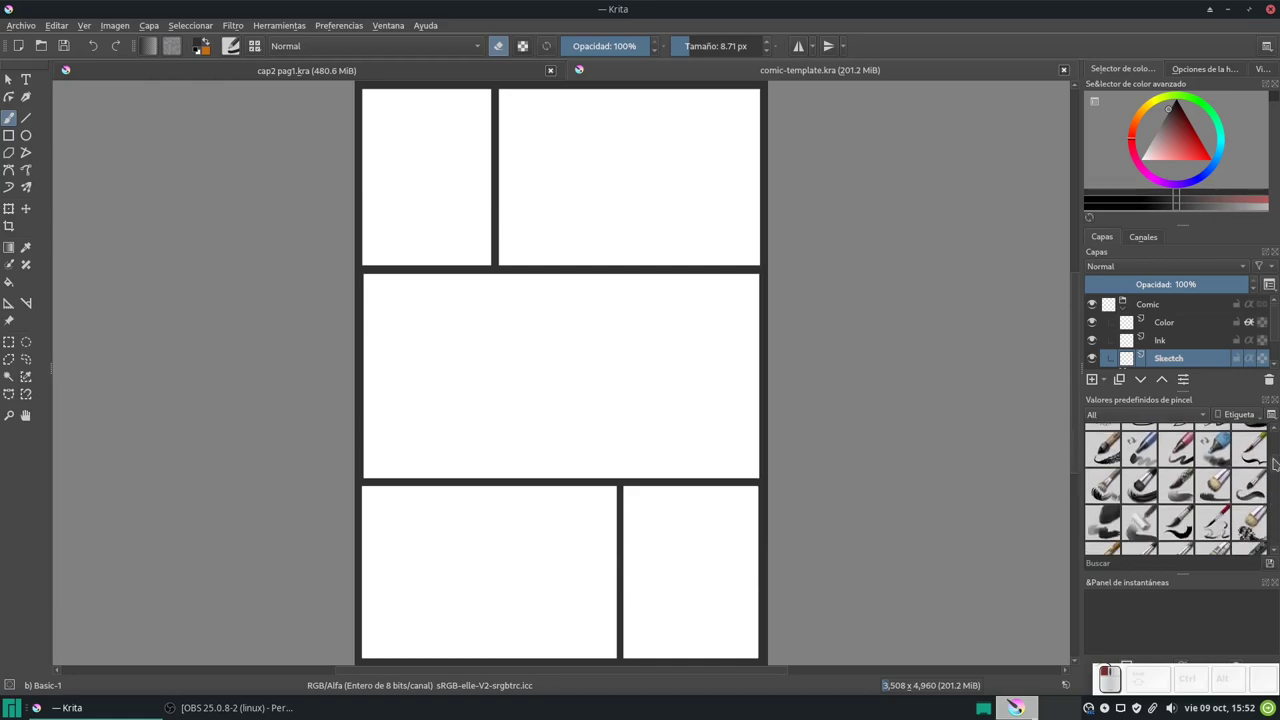
pyautogui.scroll(-2, 1275, 465)
pyautogui.scroll(-2, 1275, 470)
pyautogui.scroll(-2, 1274, 470)
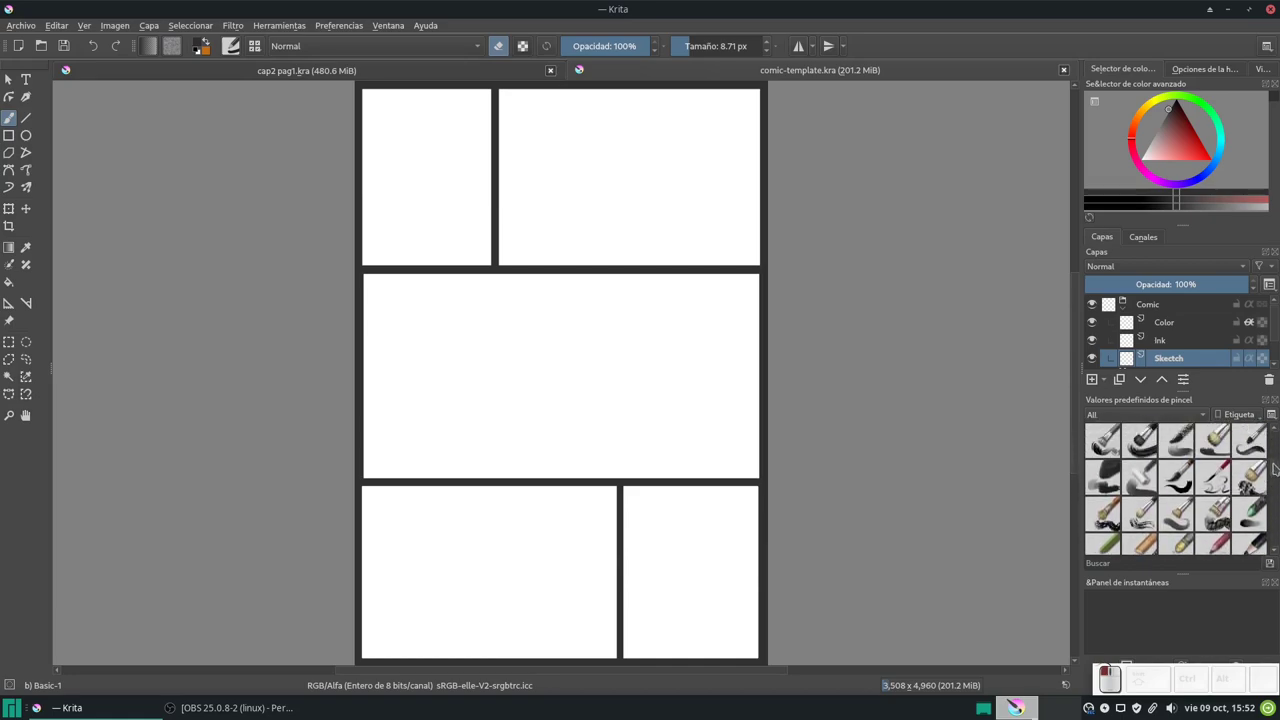
# Step: Select Soft-painting-small at 11 px after briefly trying Charcoal Rock Soft
pyautogui.click(1210, 480)
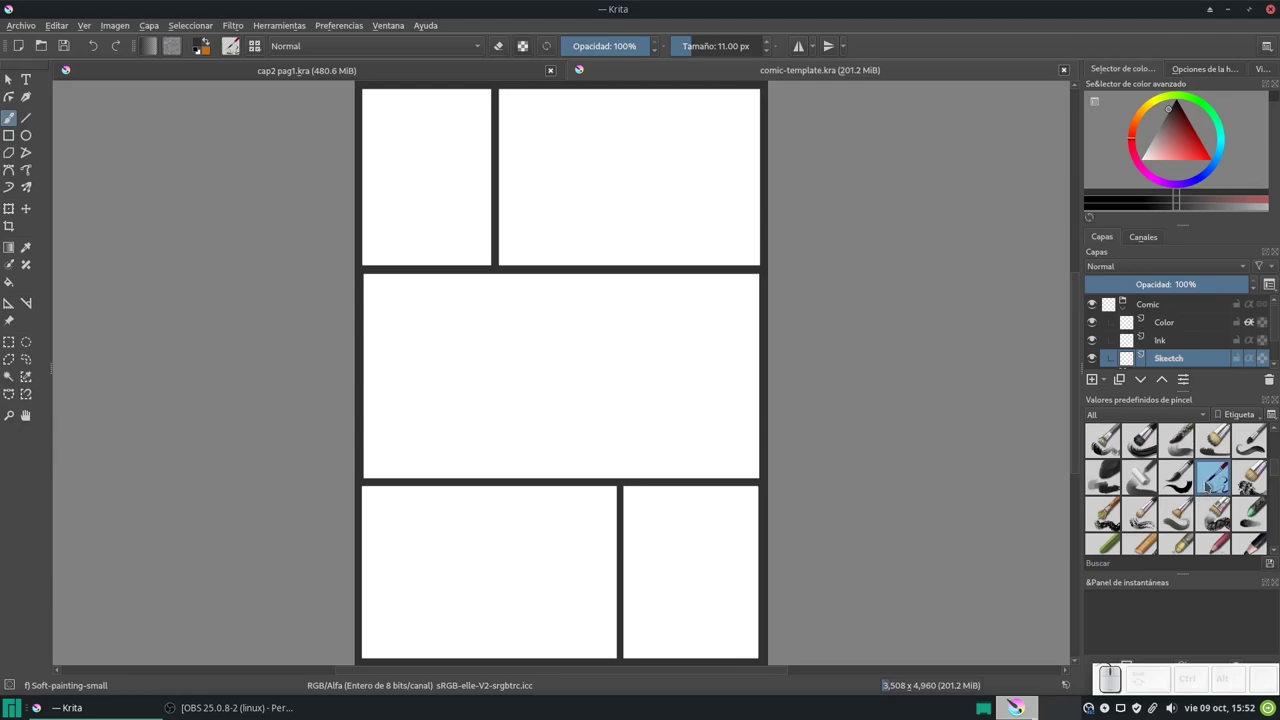
pyautogui.click(1102, 478)
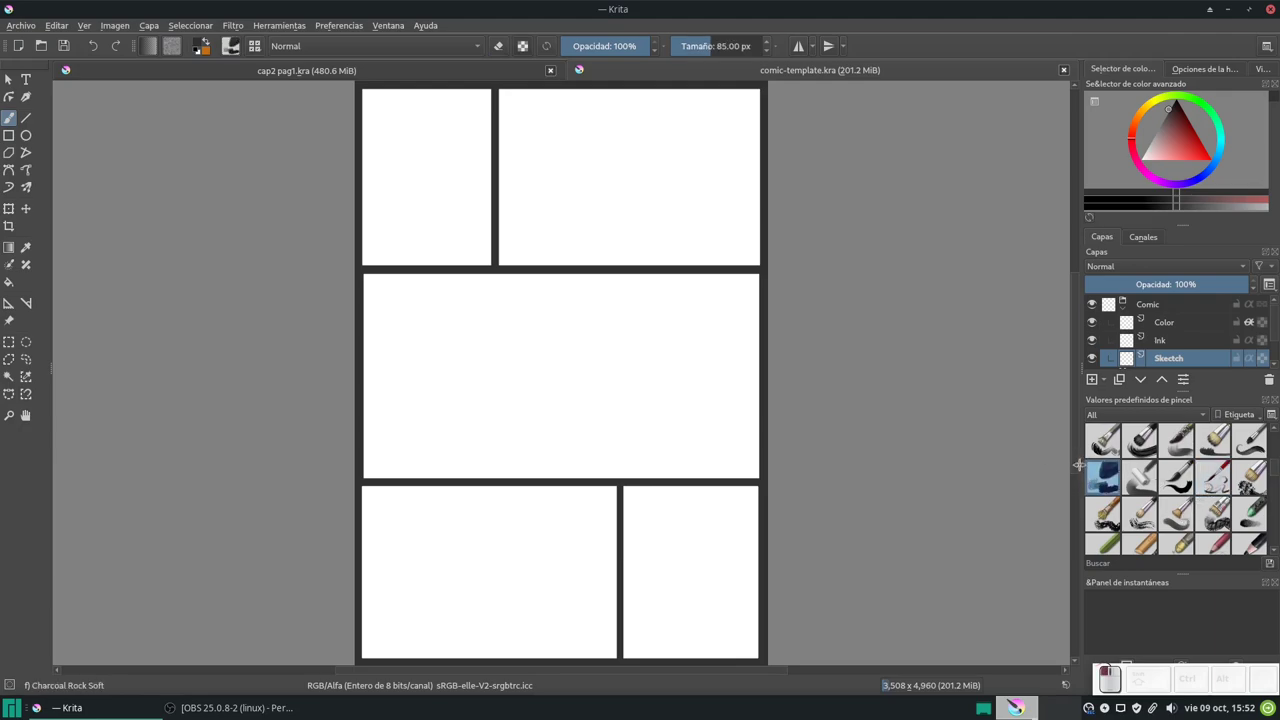
pyautogui.click(1213, 478)
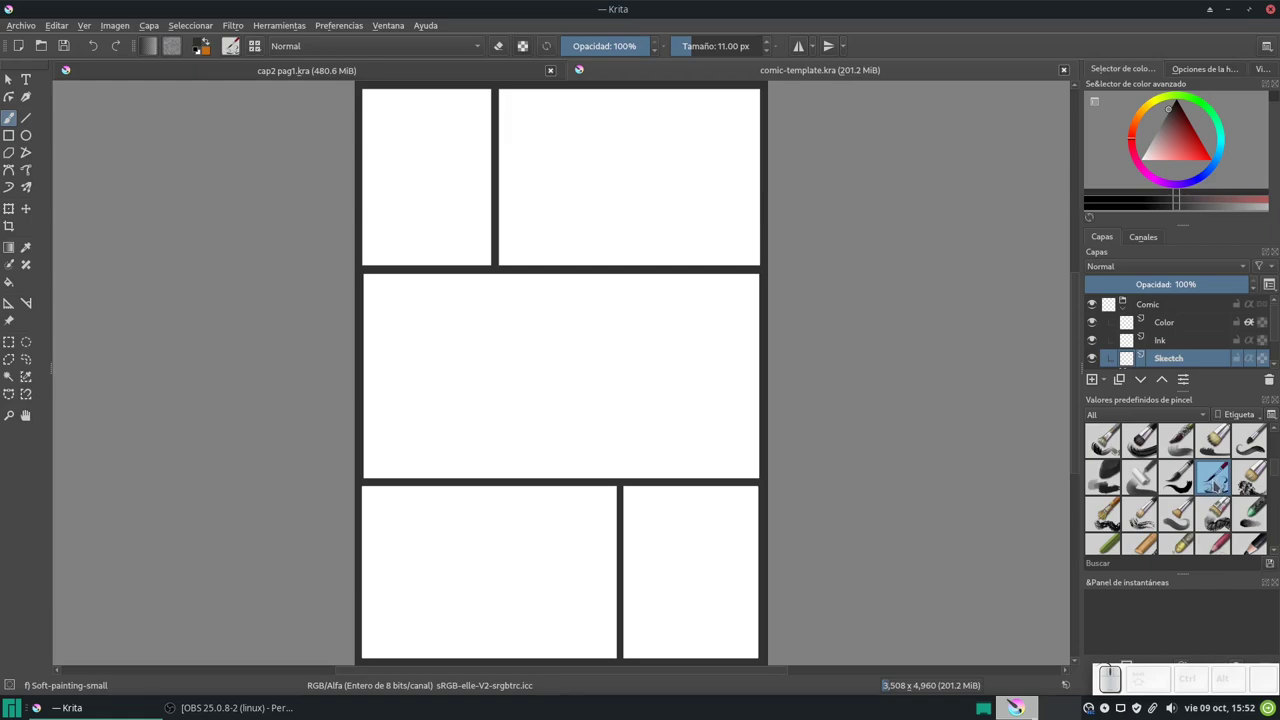
# Step: Tag Soft-painting-small as My Favorites and filter the presets to that tag
pyautogui.rightClick(1215, 490)
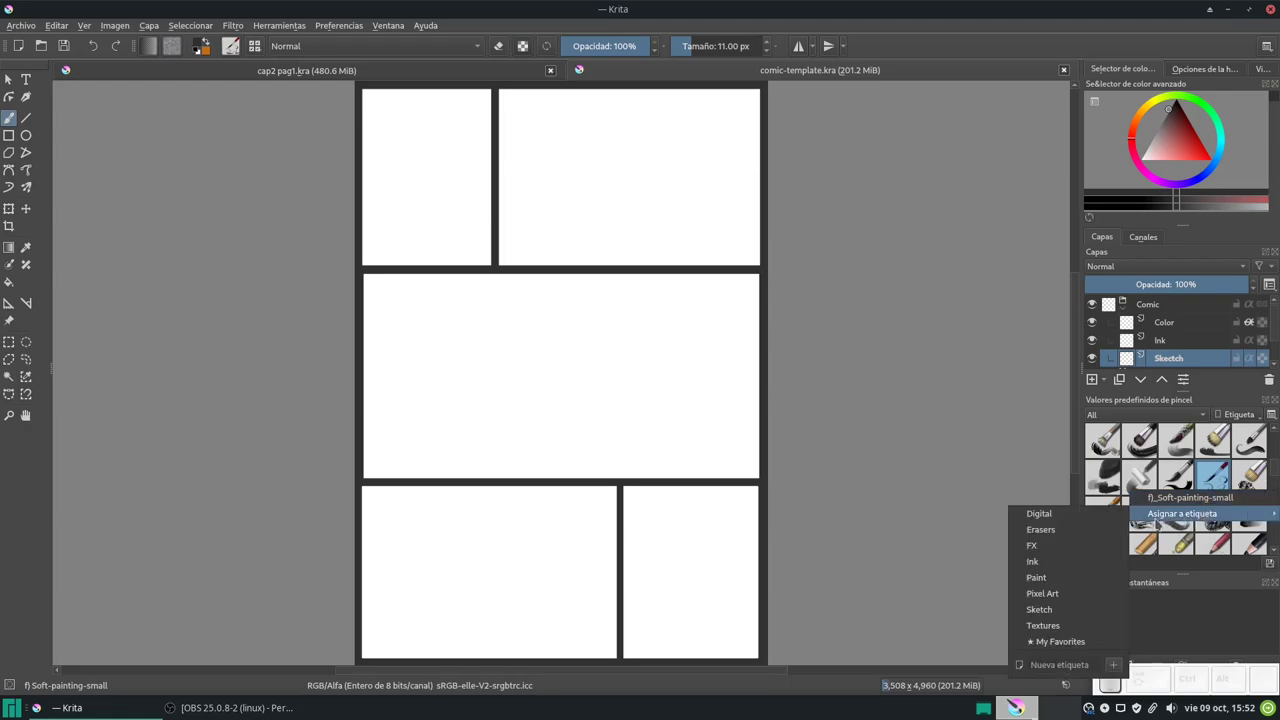
pyautogui.moveTo(1182, 513)
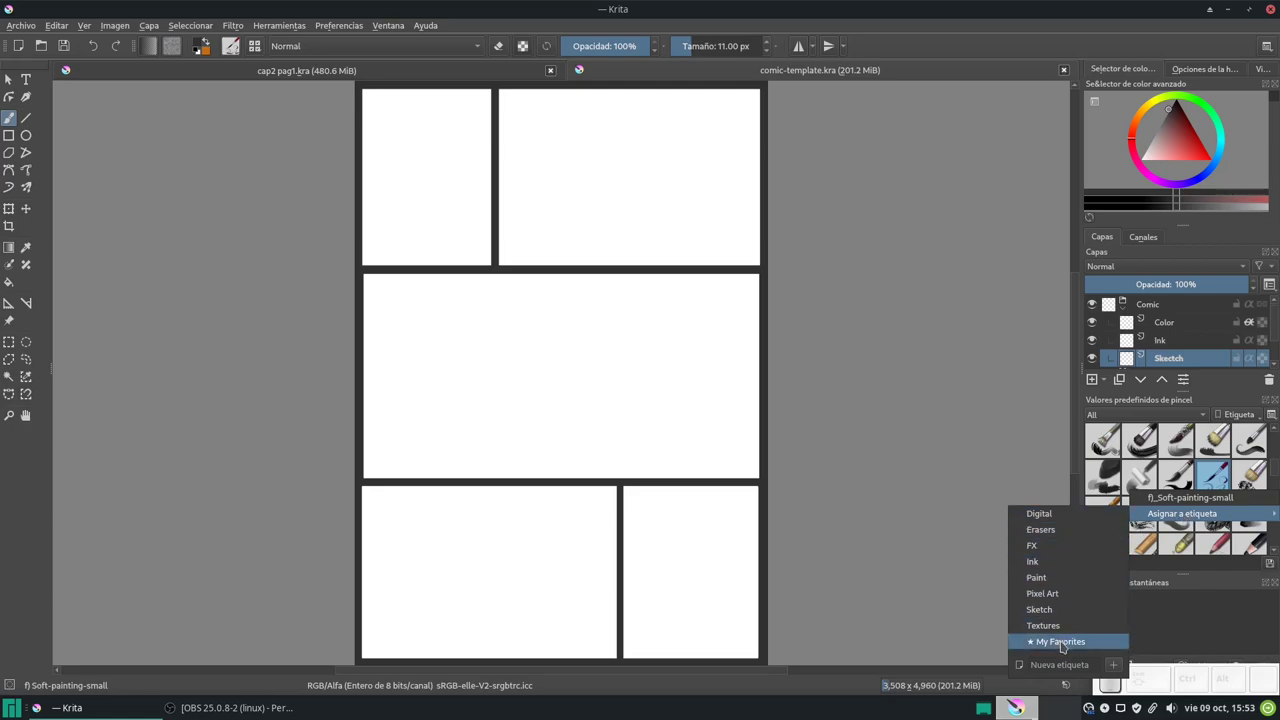
pyautogui.click(1060, 641)
pyautogui.click(1133, 418)
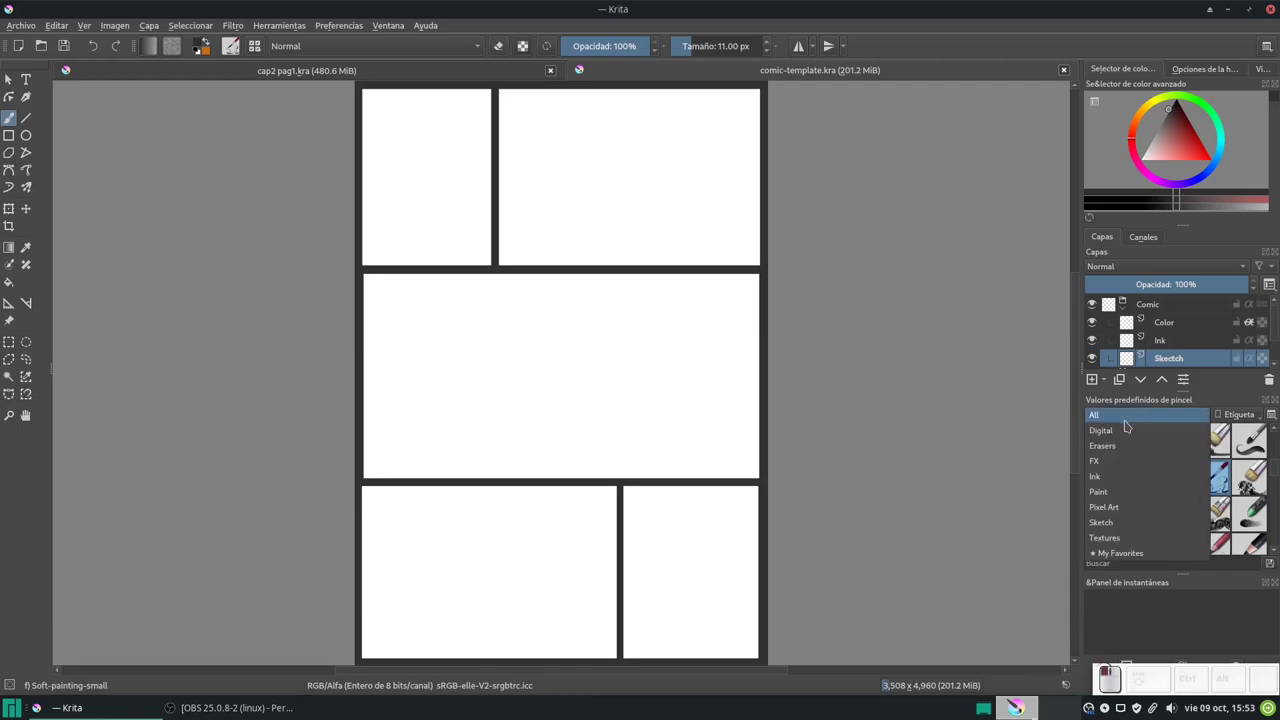
pyautogui.click(1110, 556)
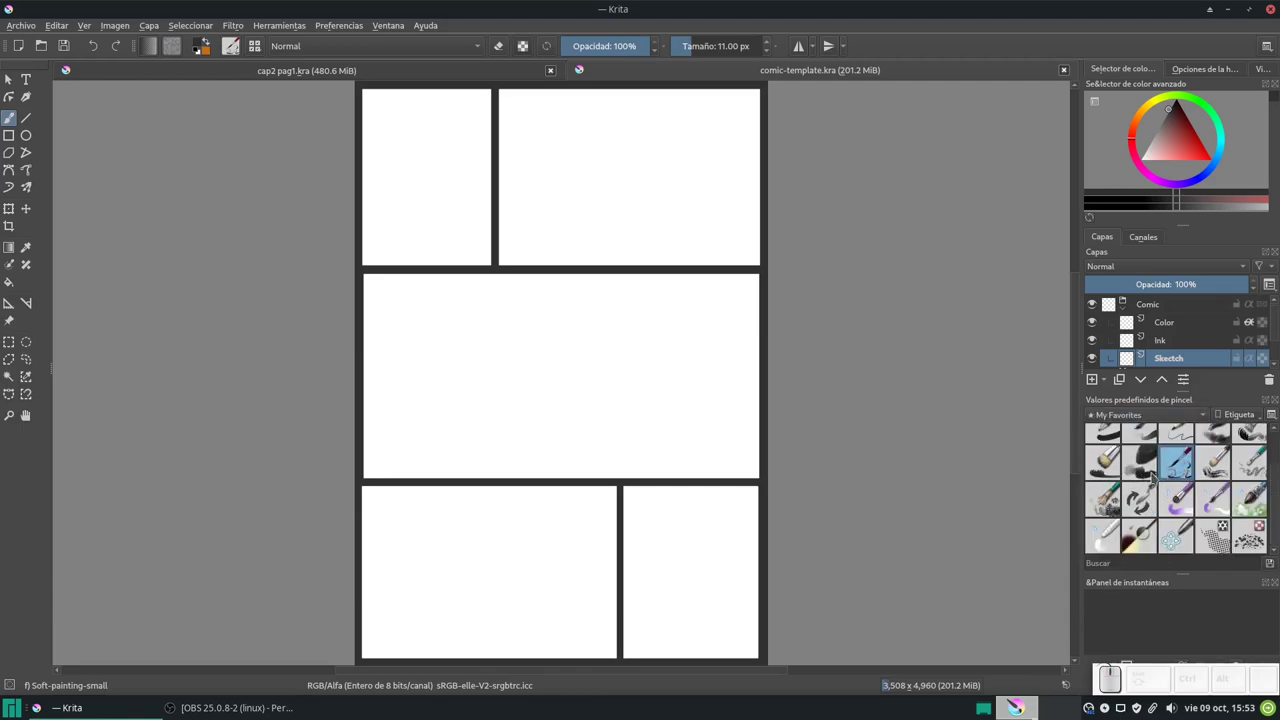
# Step: Scribble test strokes on the Sketch layer, then undo them
pyautogui.moveTo(610, 398)
pyautogui.mouseDown()
pyautogui.moveTo(678, 405)
pyautogui.moveTo(632, 276)
pyautogui.mouseUp()
pyautogui.moveTo(565, 378); pyautogui.dragTo(690, 343)
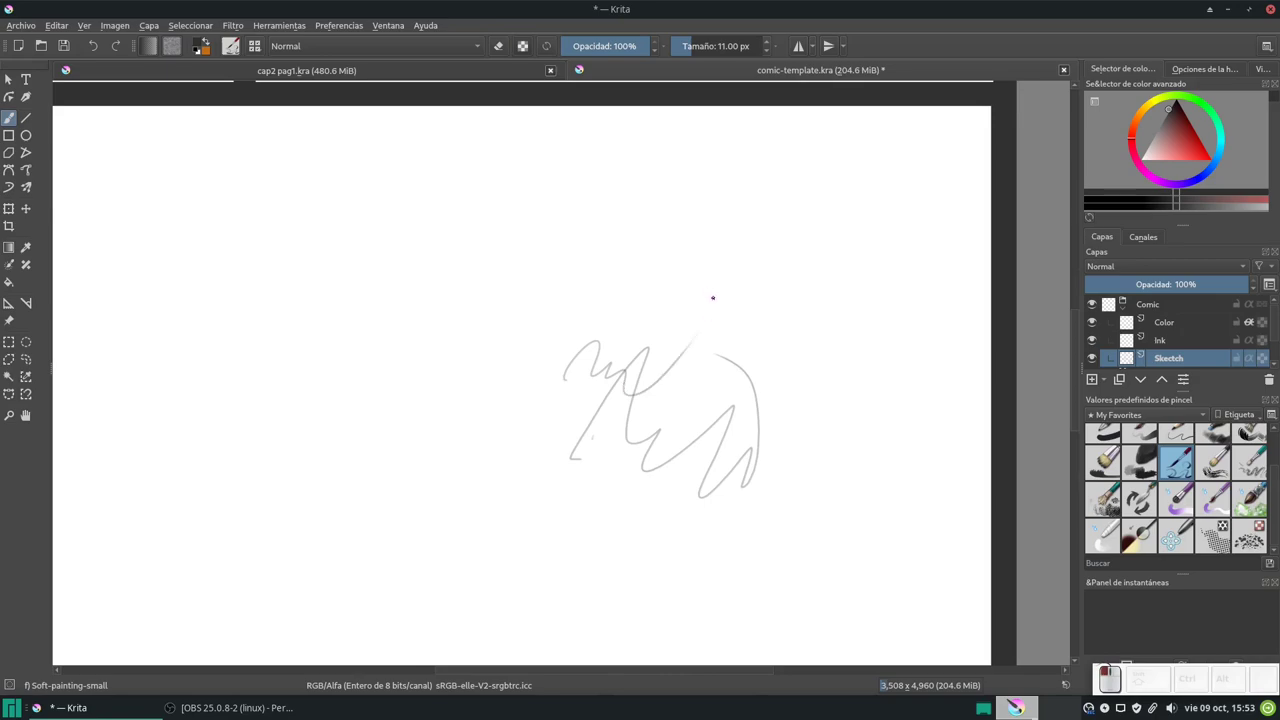
pyautogui.moveTo(735, 268)
pyautogui.mouseDown()
pyautogui.moveTo(768, 300)
pyautogui.moveTo(795, 405)
pyautogui.mouseUp()
pyautogui.hotkey('ctrl', 'z')
pyautogui.hotkey('ctrl', 'z')
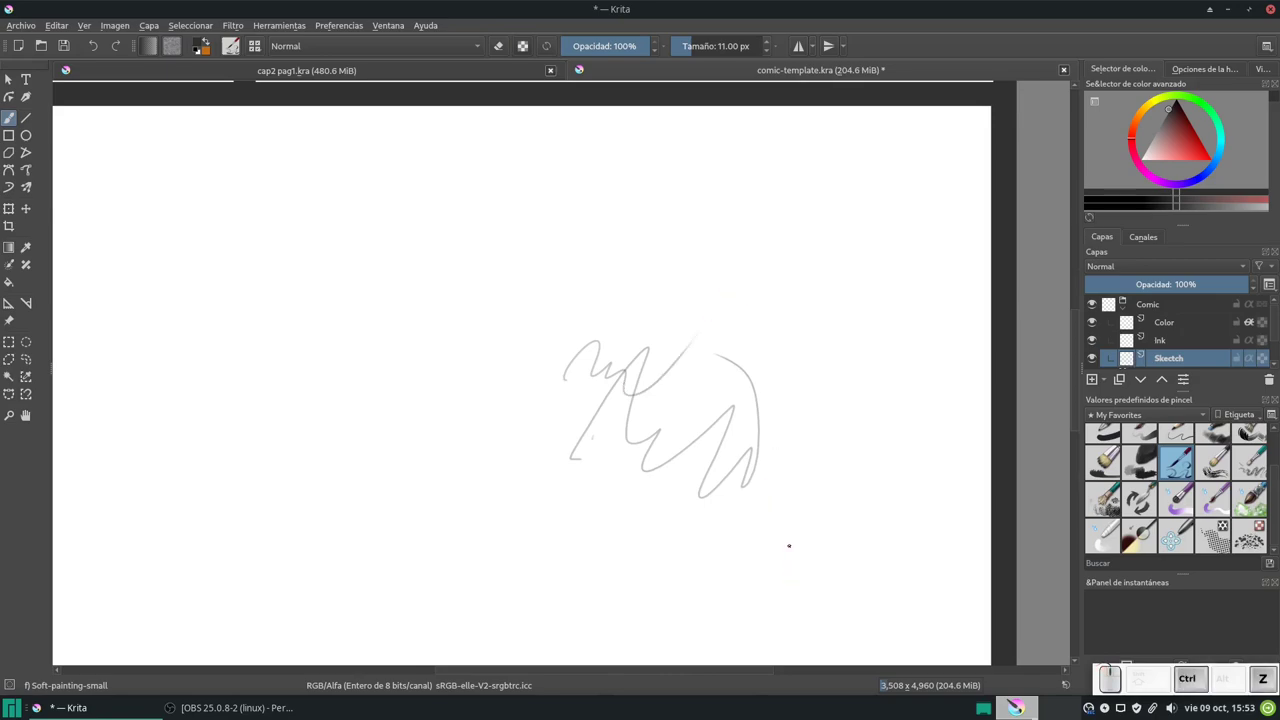
pyautogui.hotkey('ctrl', 'z')
pyautogui.hotkey('ctrl', 'z')
pyautogui.hotkey('ctrl', 'z')
# Step: Remove Soft-painting-small from My Favorites and dismiss the Dry Brushing options unchanged
pyautogui.rightClick(1176, 470)
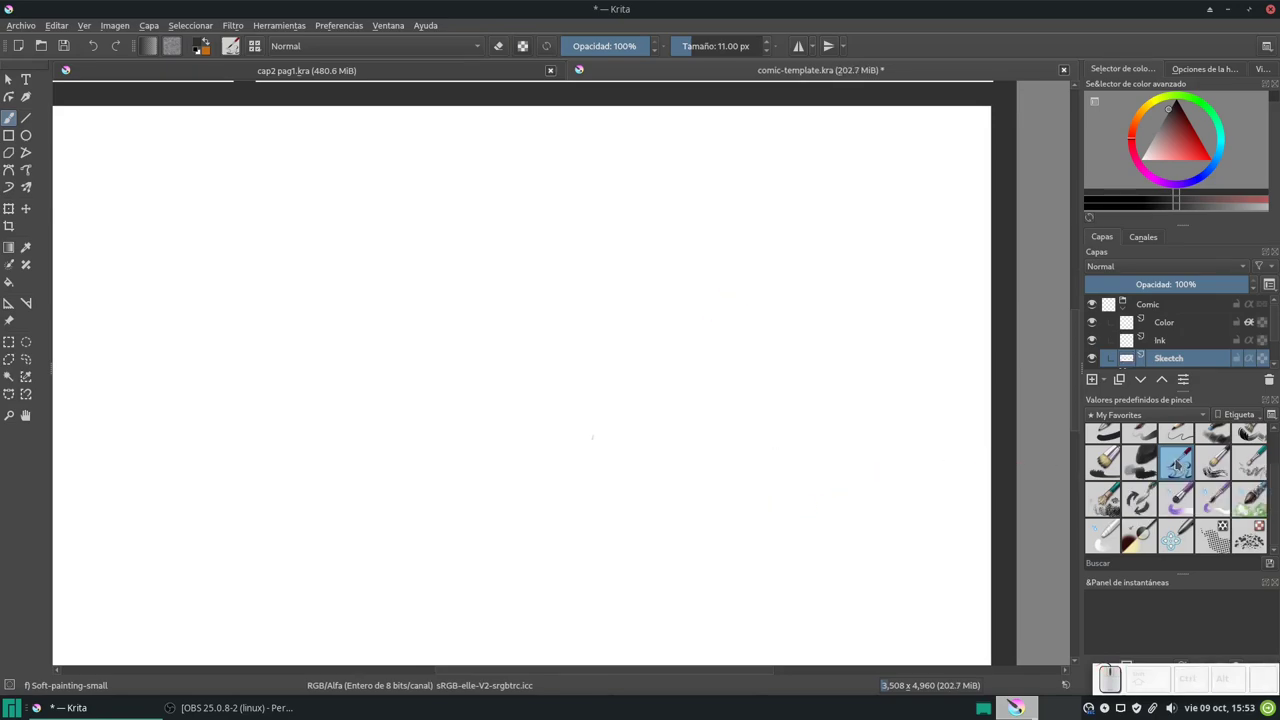
pyautogui.rightClick(1178, 466)
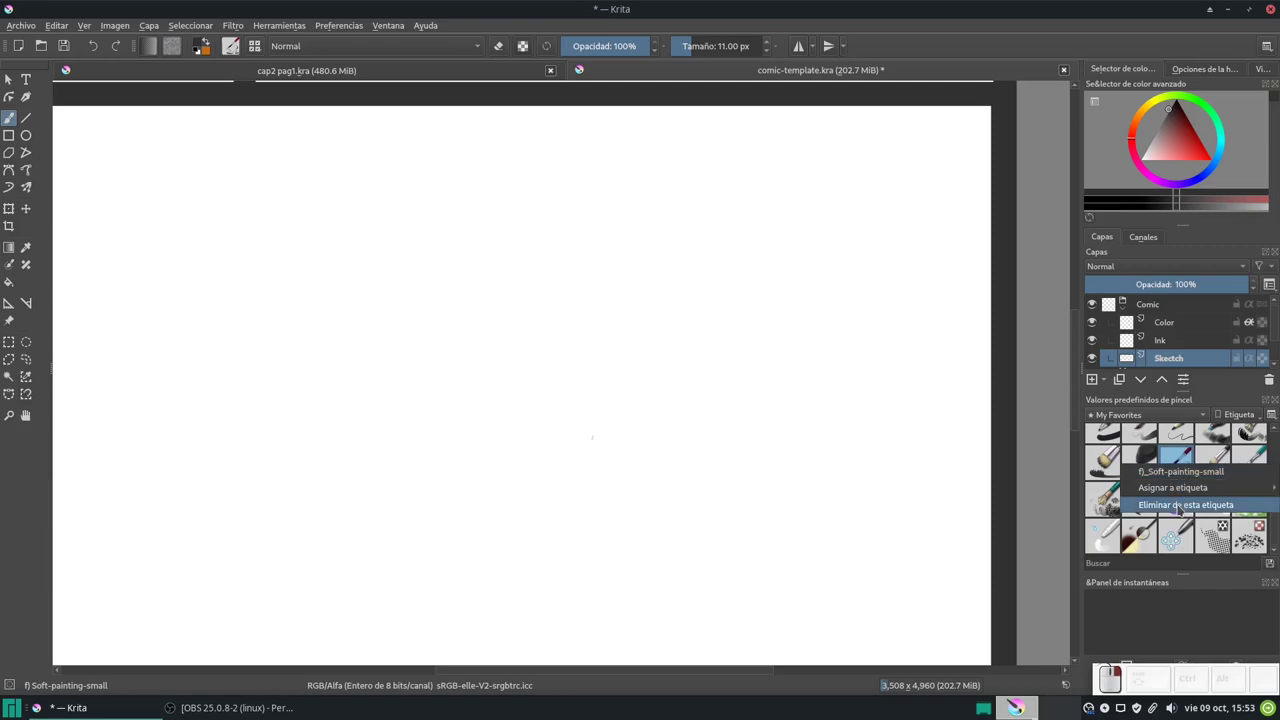
pyautogui.click(1182, 505)
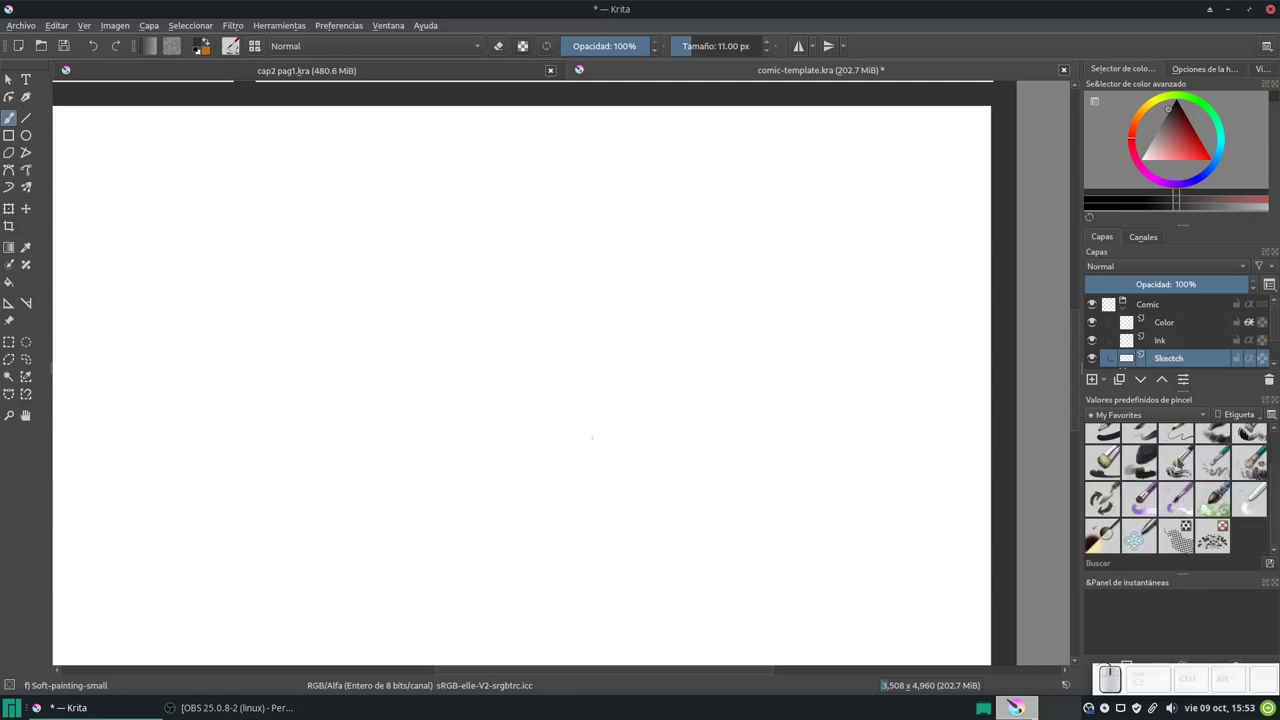
pyautogui.click(1177, 463)
pyautogui.rightClick(1178, 462)
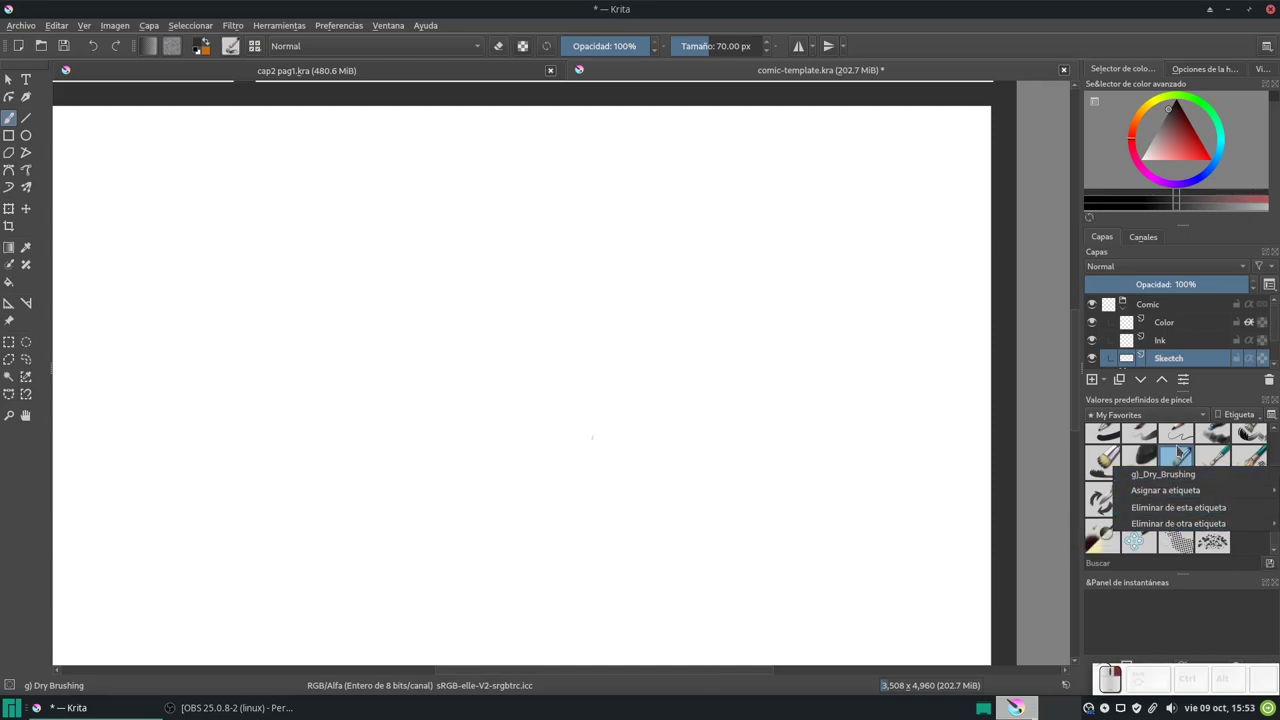
pyautogui.click(1179, 456)
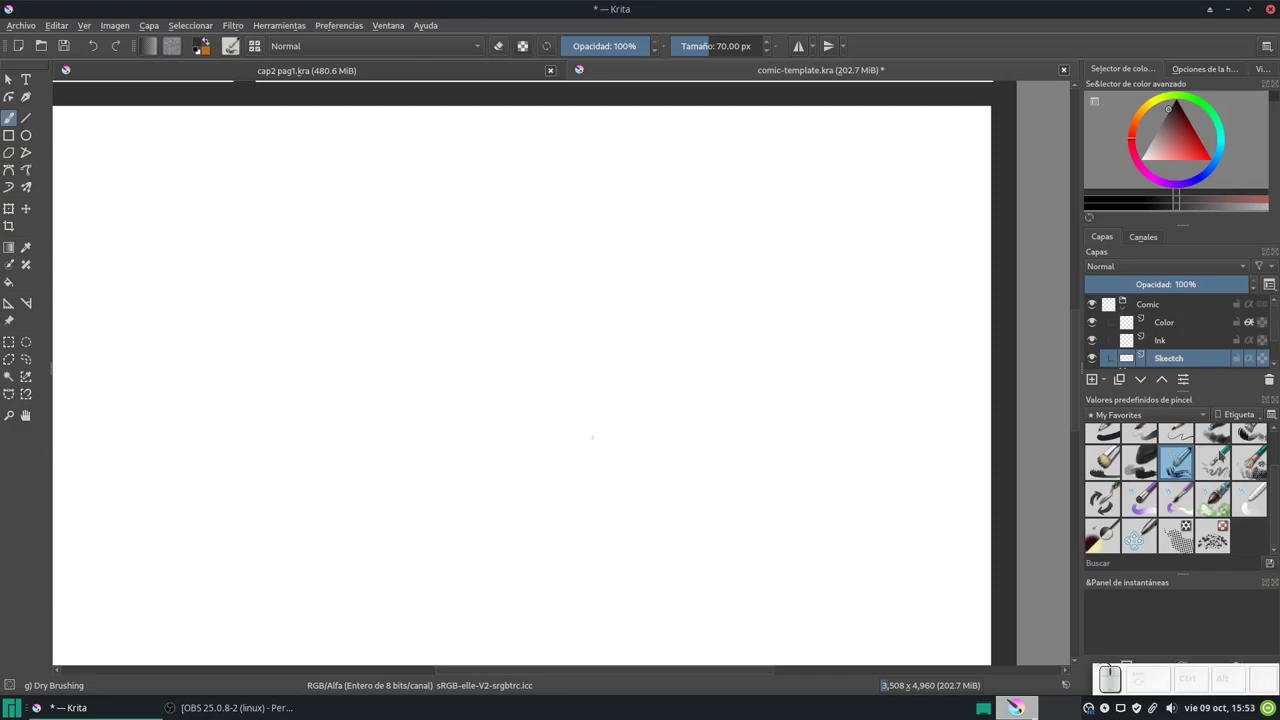
# Step: Show presets from all tags and reselect Soft-painting-small at 11 px
pyautogui.scroll(1, 1265, 500)
pyautogui.scroll(1, 1230, 475)
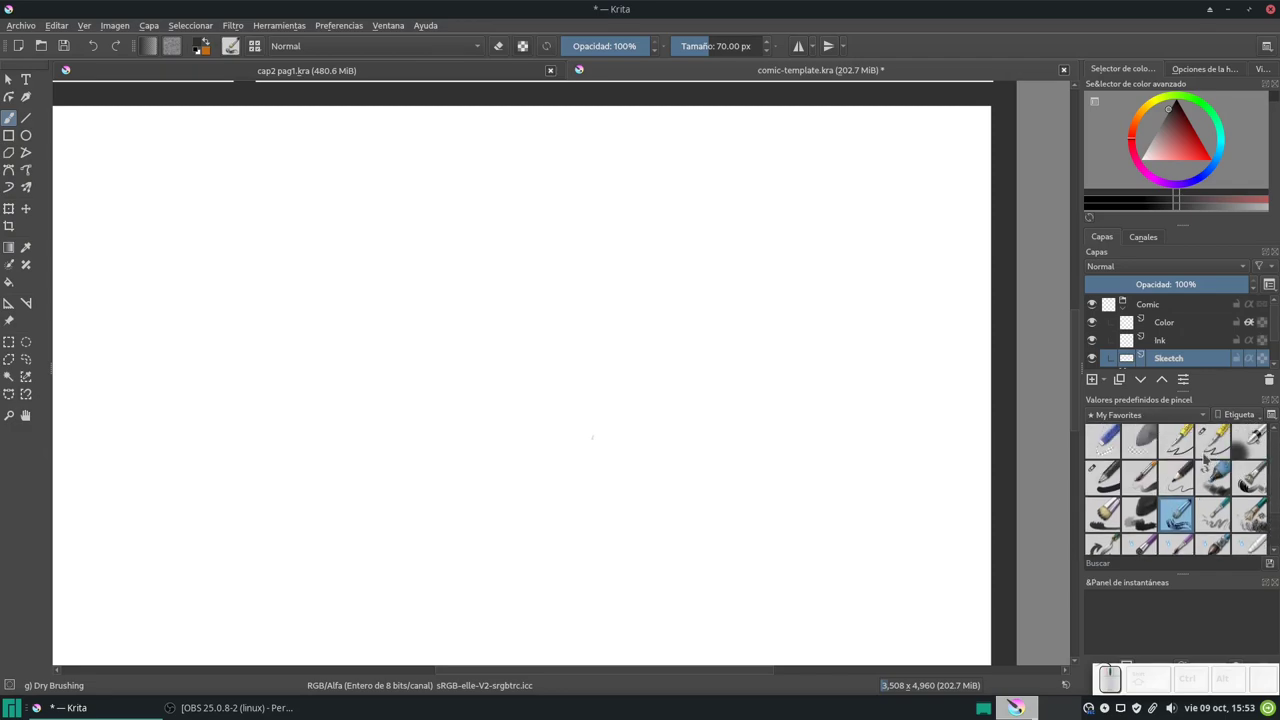
pyautogui.click(1137, 418)
pyautogui.click(1122, 281)
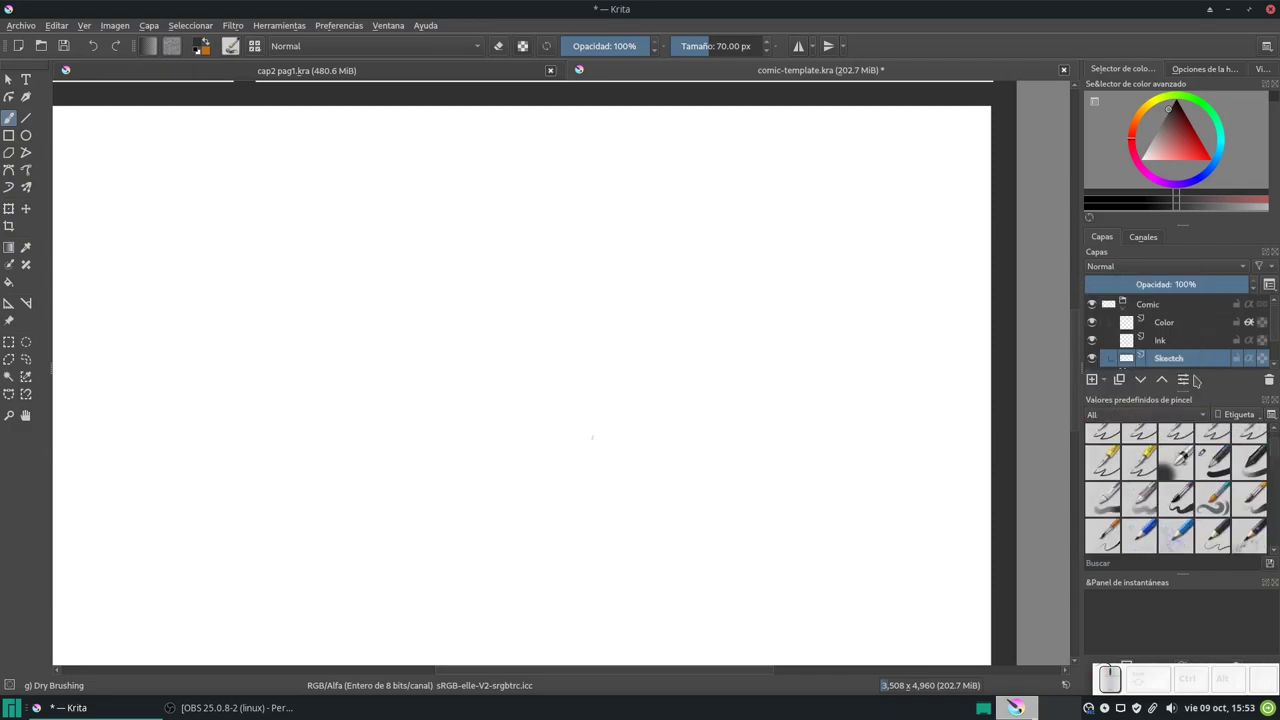
pyautogui.scroll(-2, 1274, 458)
pyautogui.scroll(-2, 1274, 460)
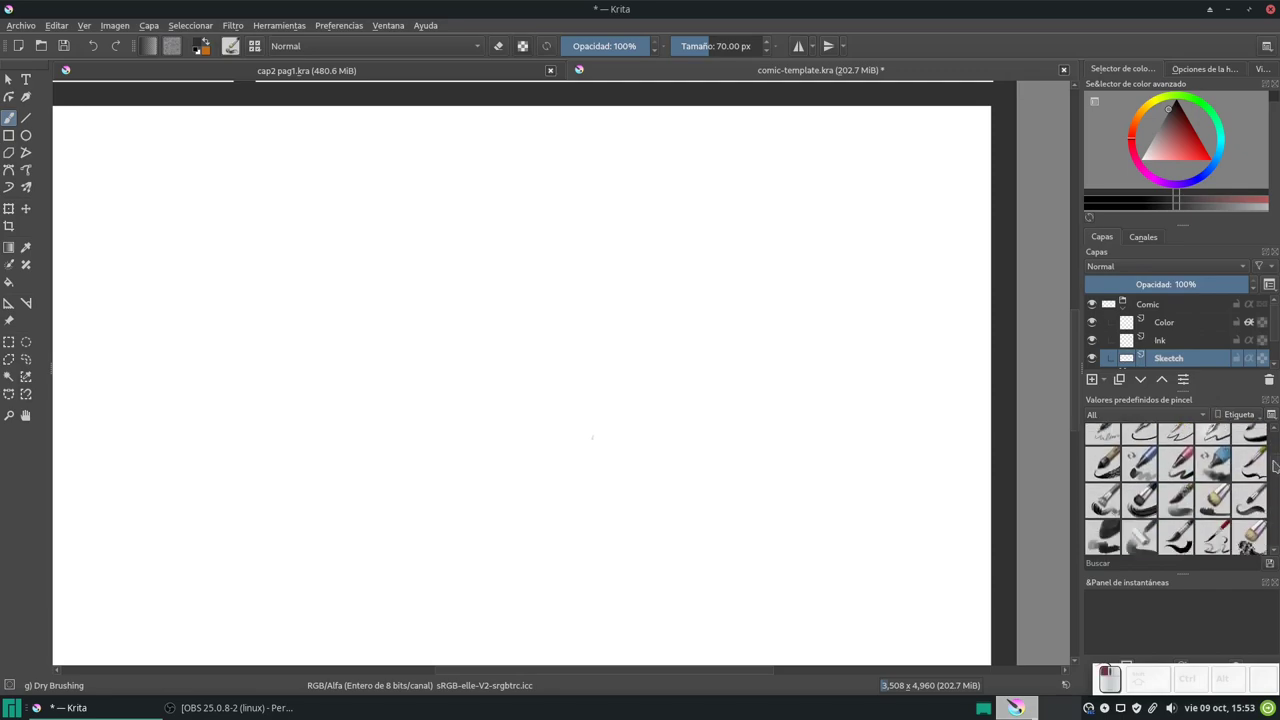
pyautogui.scroll(-2, 1274, 465)
pyautogui.scroll(-1, 1274, 470)
pyautogui.click(1215, 468)
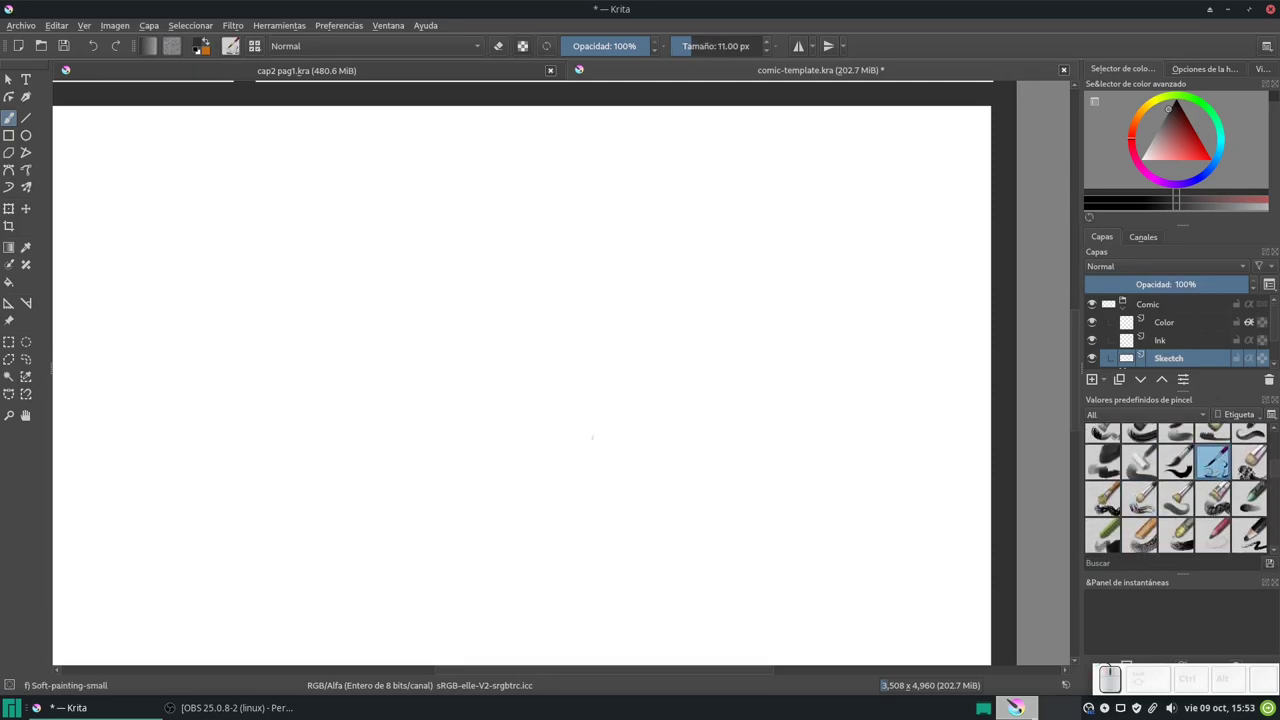
# Step: Undo a test stroke, then select the Airbrush Soft preset
pyautogui.moveTo(610, 403); pyautogui.dragTo(800, 340)
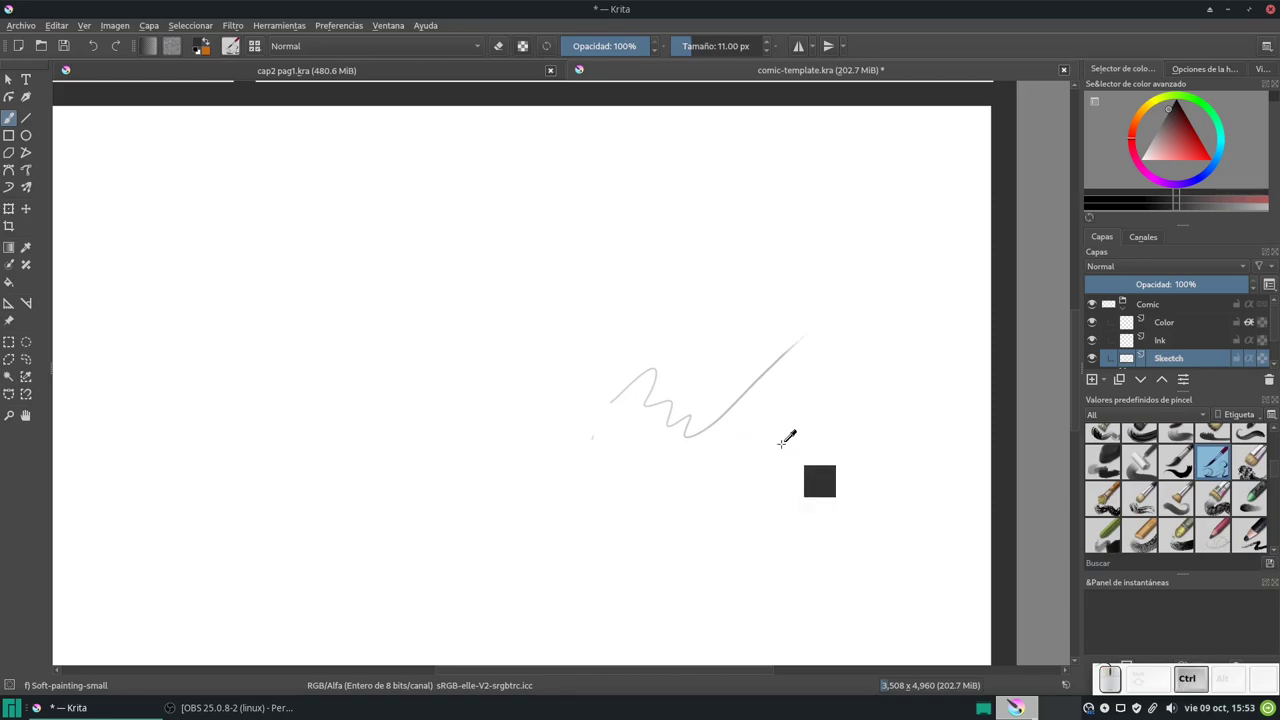
pyautogui.hotkey('ctrl', 'z')
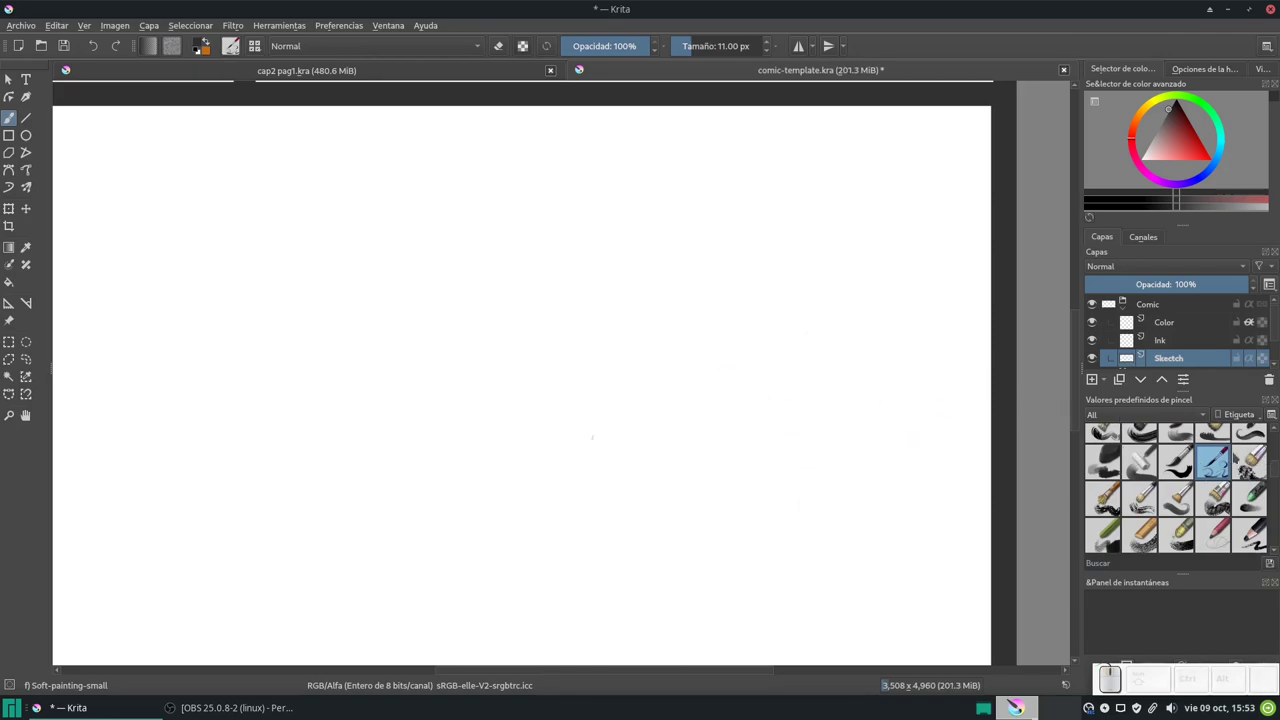
pyautogui.moveTo(1274, 472); pyautogui.dragTo(1275, 428)
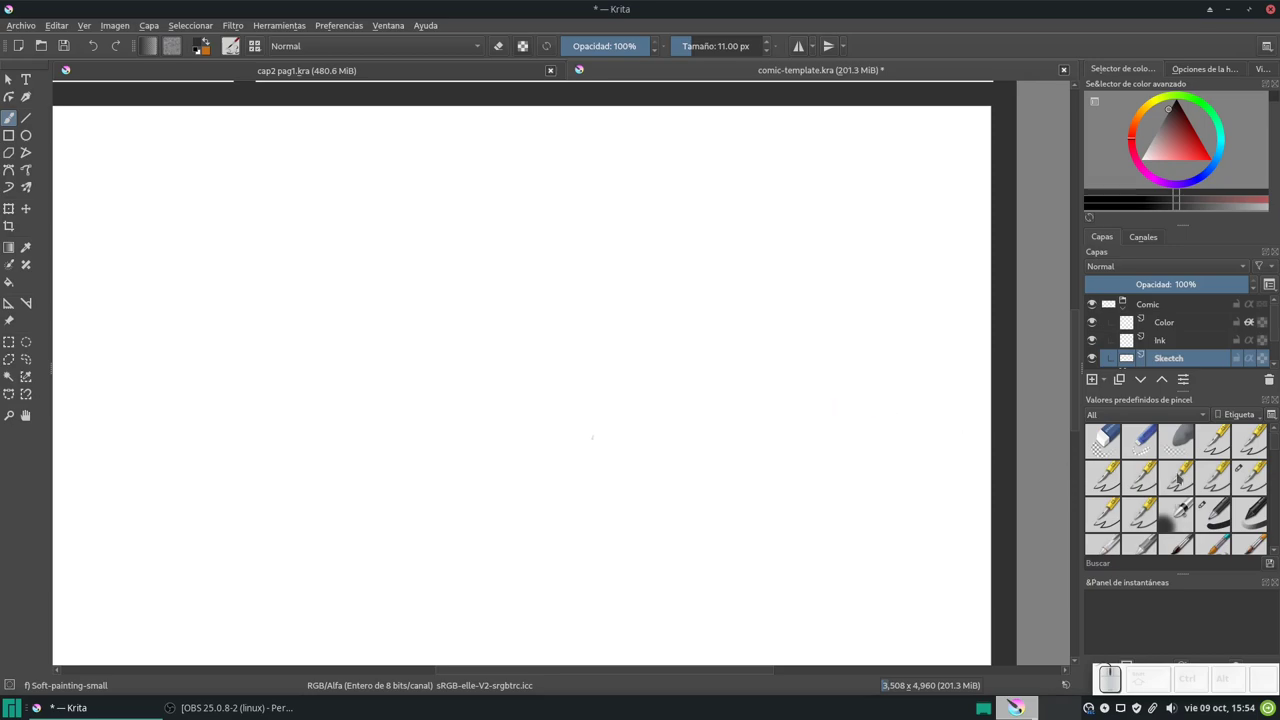
pyautogui.scroll(-1, 1277, 441)
pyautogui.scroll(-1, 1277, 445)
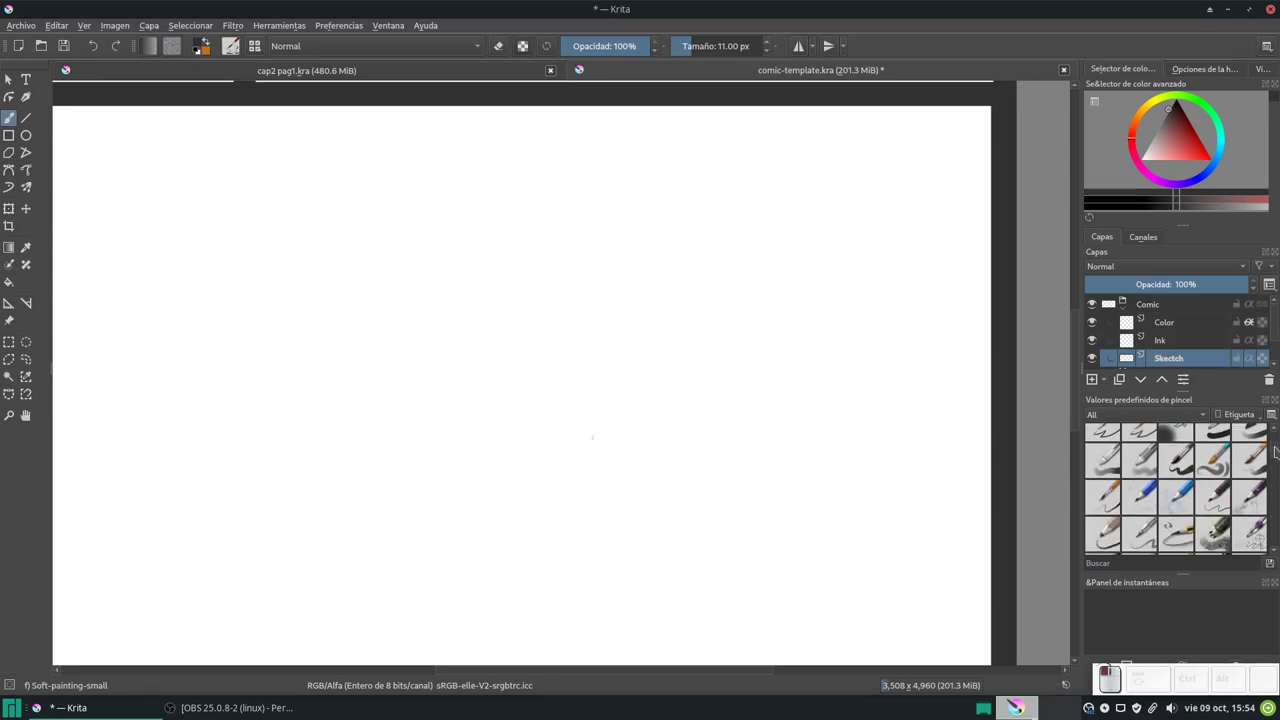
pyautogui.scroll(-1, 1277, 447)
pyautogui.scroll(-1, 1277, 449)
pyautogui.click(1176, 452)
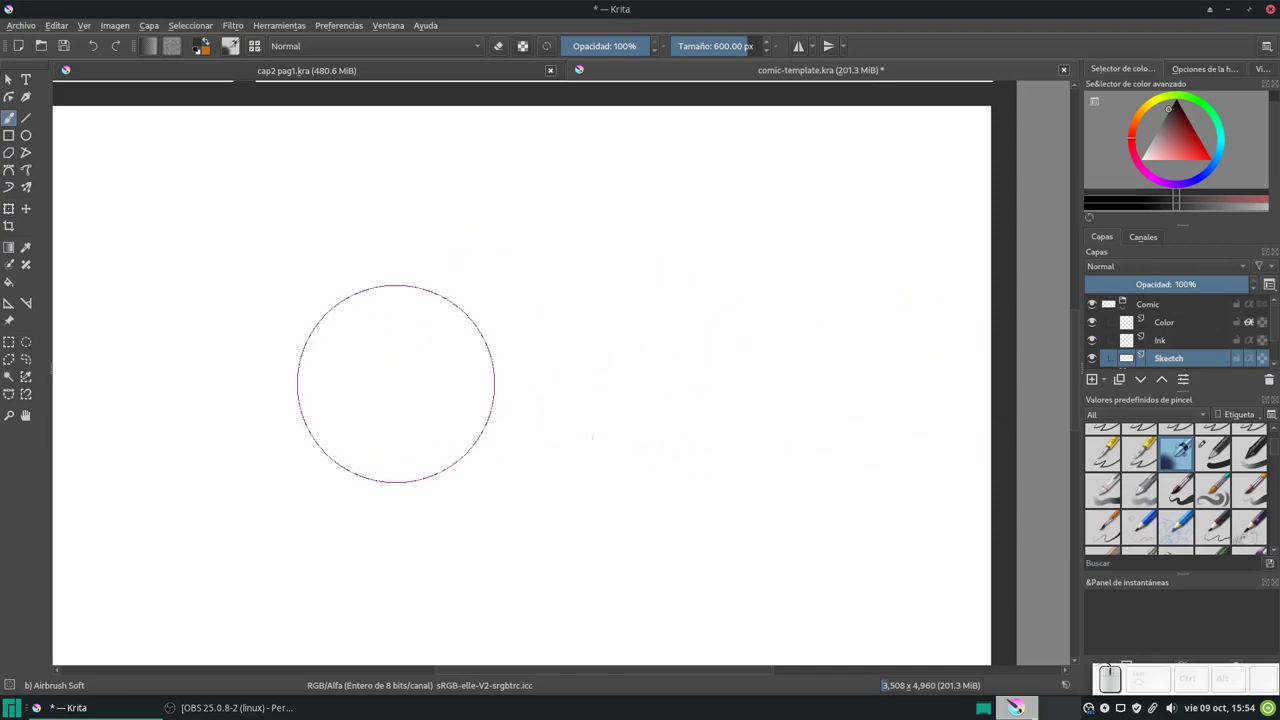
# Step: Resize Airbrush Soft from about 56 px up to about 515 px, undoing test strokes
pyautogui.moveTo(397, 386)
pyautogui.mouseDown()
pyautogui.moveTo(480, 366)
pyautogui.moveTo(736, 393)
pyautogui.mouseUp()
pyautogui.hotkey('ctrl', 'z')
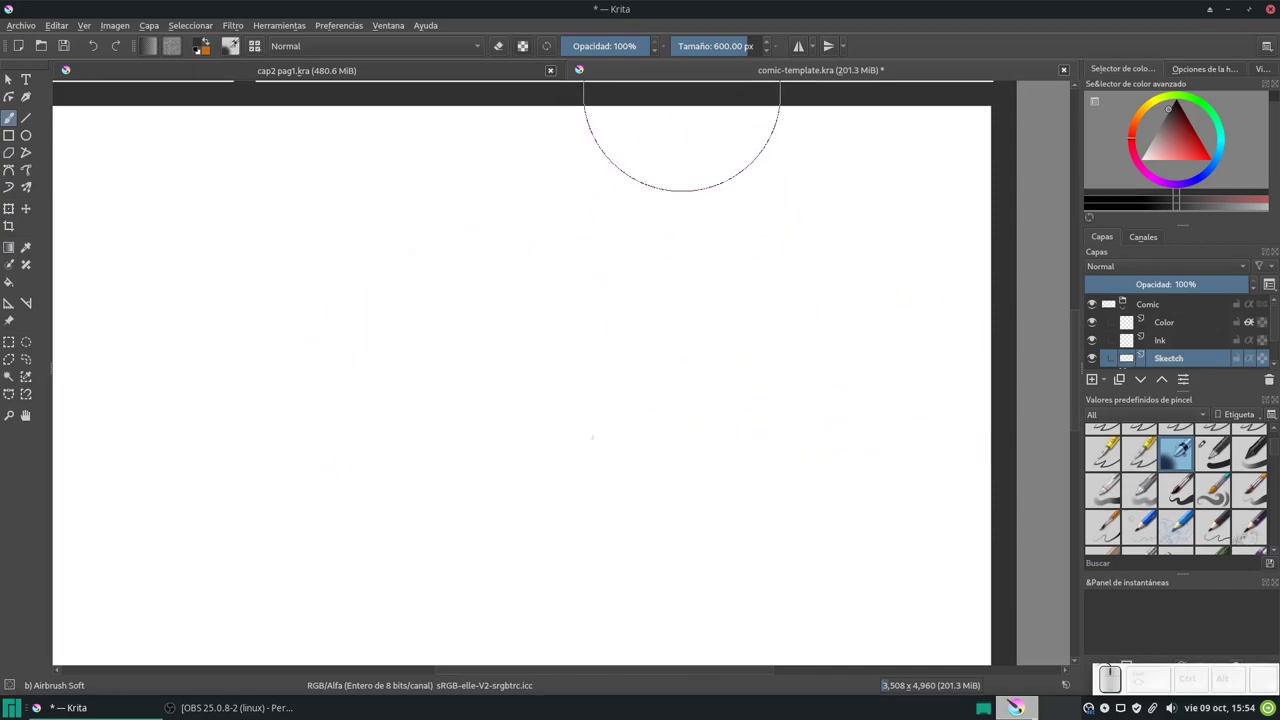
pyautogui.click(705, 46)
pyautogui.moveTo(705, 46); pyautogui.dragTo(700, 46)
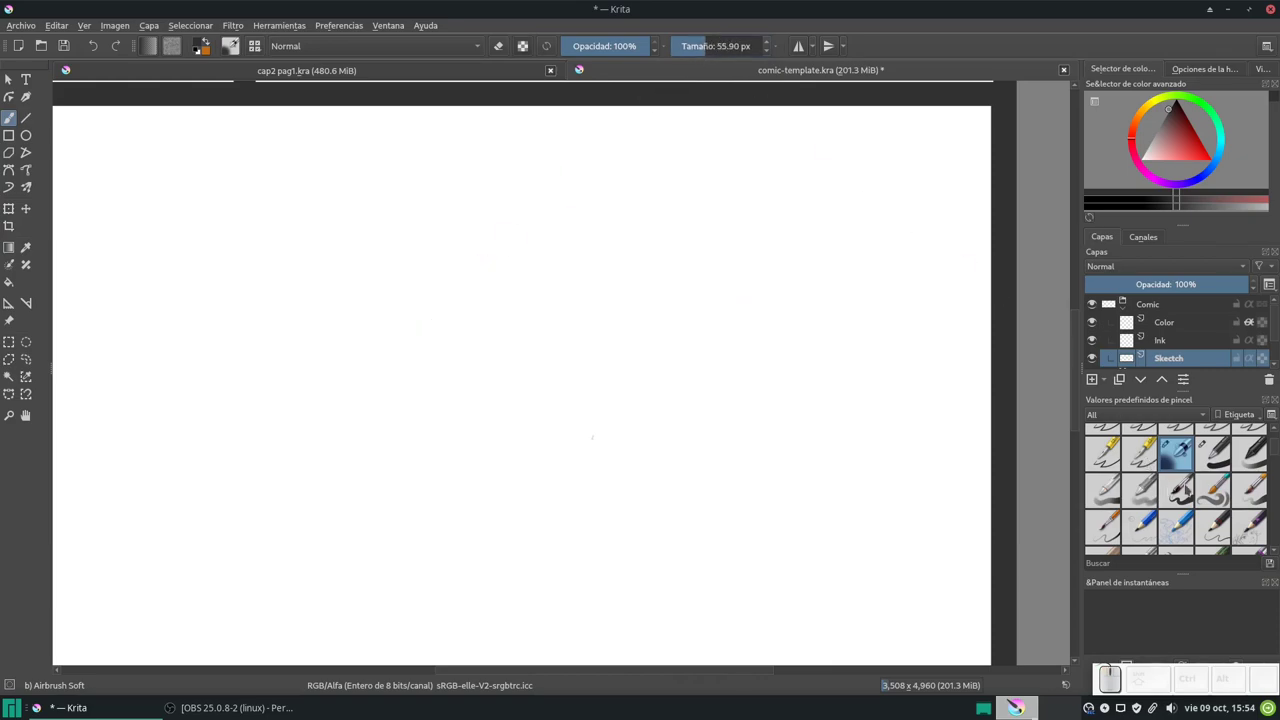
pyautogui.click(1168, 459)
pyautogui.moveTo(717, 46); pyautogui.dragTo(750, 46)
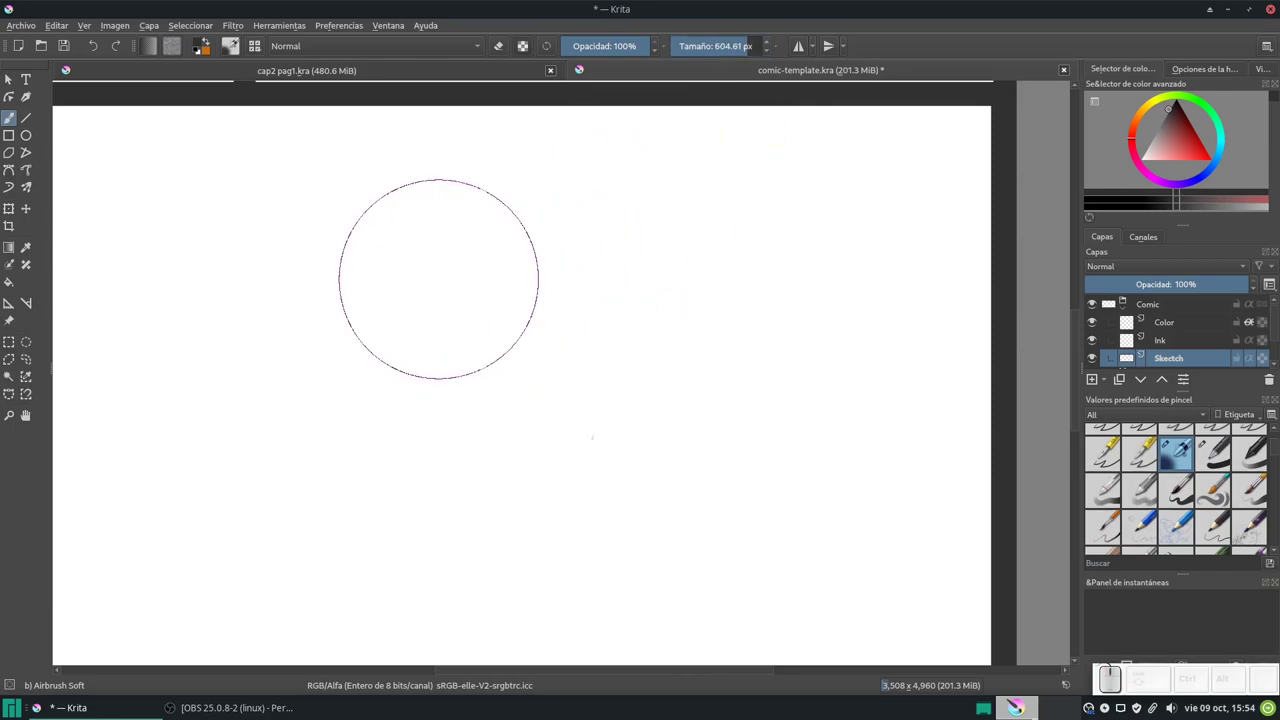
pyautogui.moveTo(438, 279); pyautogui.dragTo(630, 390)
pyautogui.hotkey('ctrl', 'z')
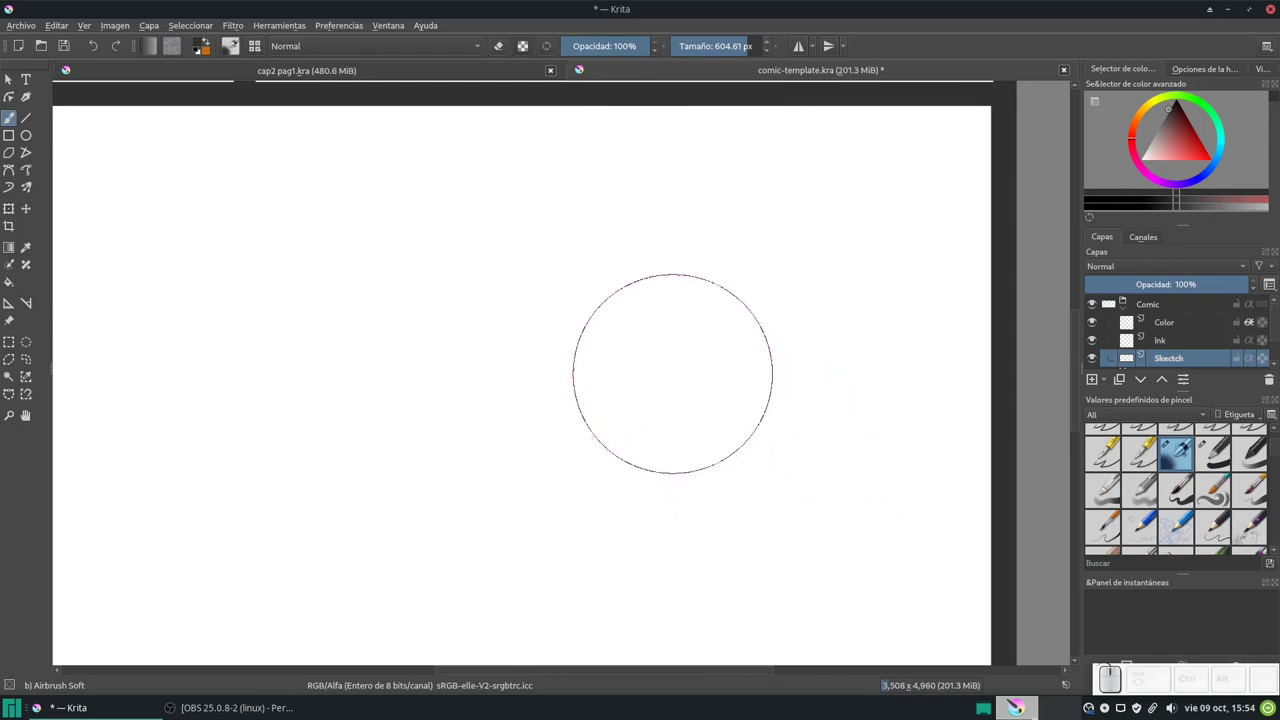
# Step: Paint and undo a test stroke across the middle panel
pyautogui.scroll(-4, 643, 409)
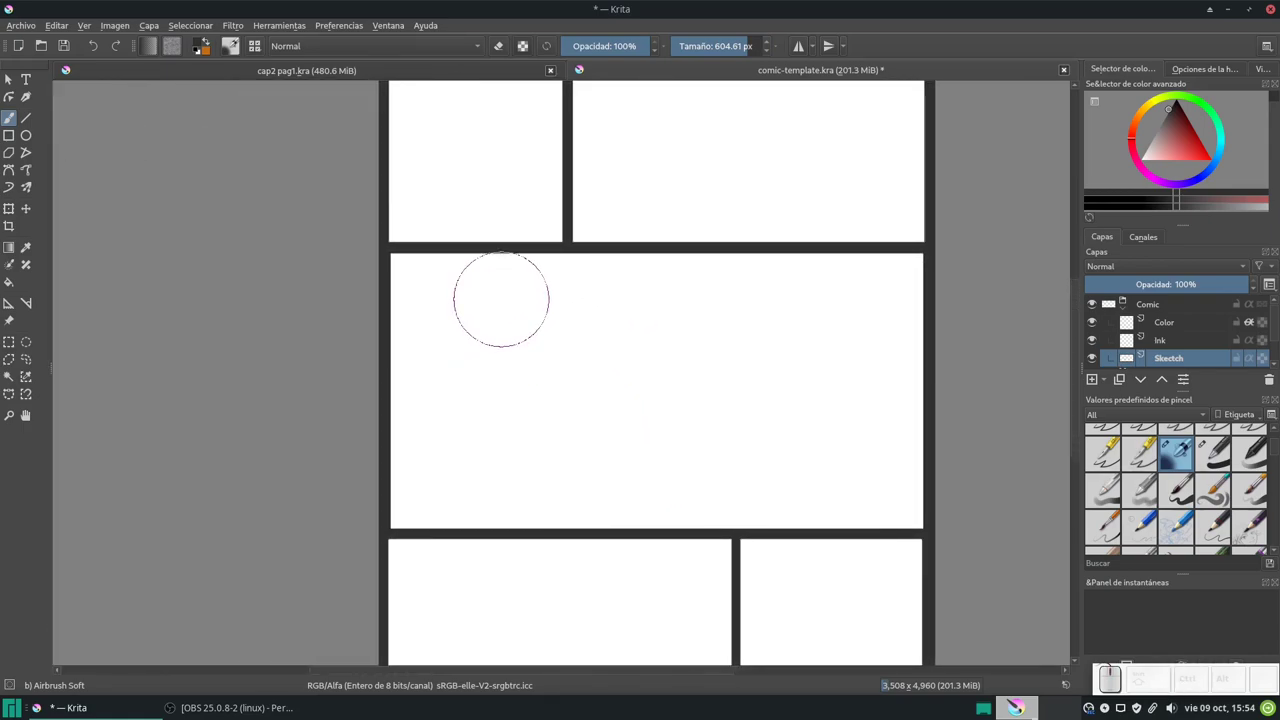
pyautogui.scroll(-1, 500, 299)
pyautogui.scroll(-2, 586, 334)
pyautogui.scroll(2, 600, 275)
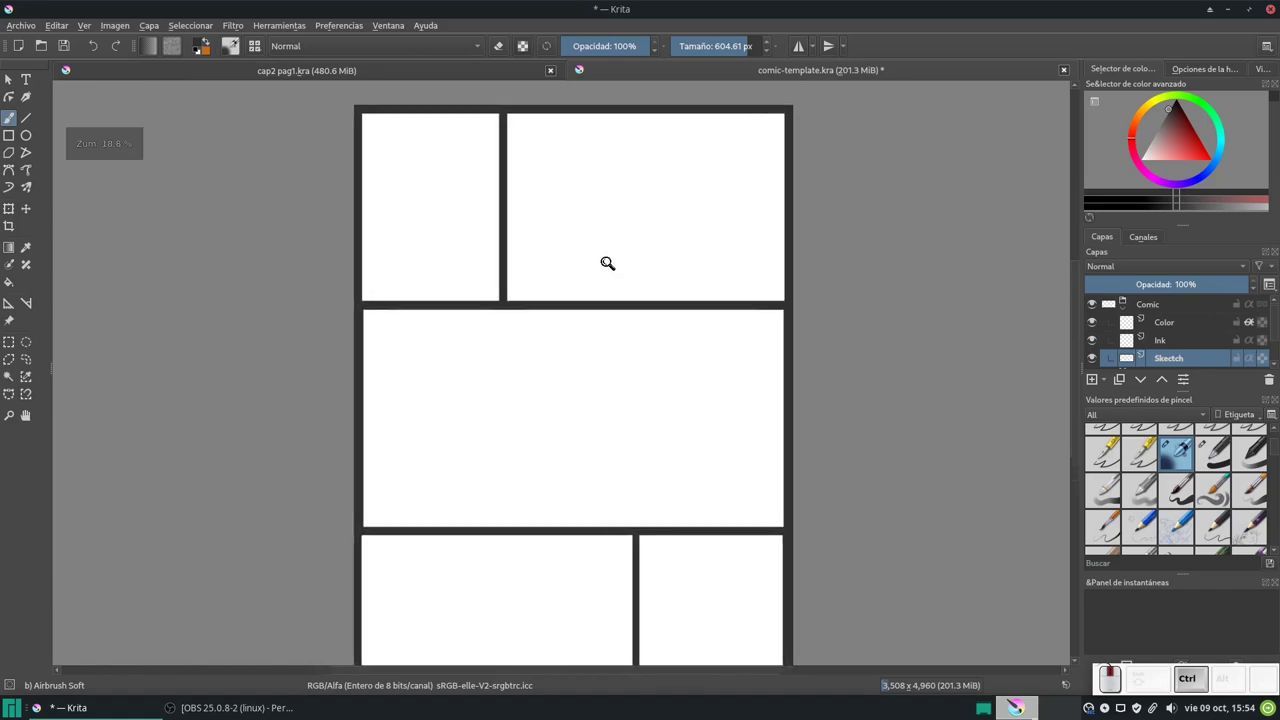
pyautogui.scroll(1, 607, 263)
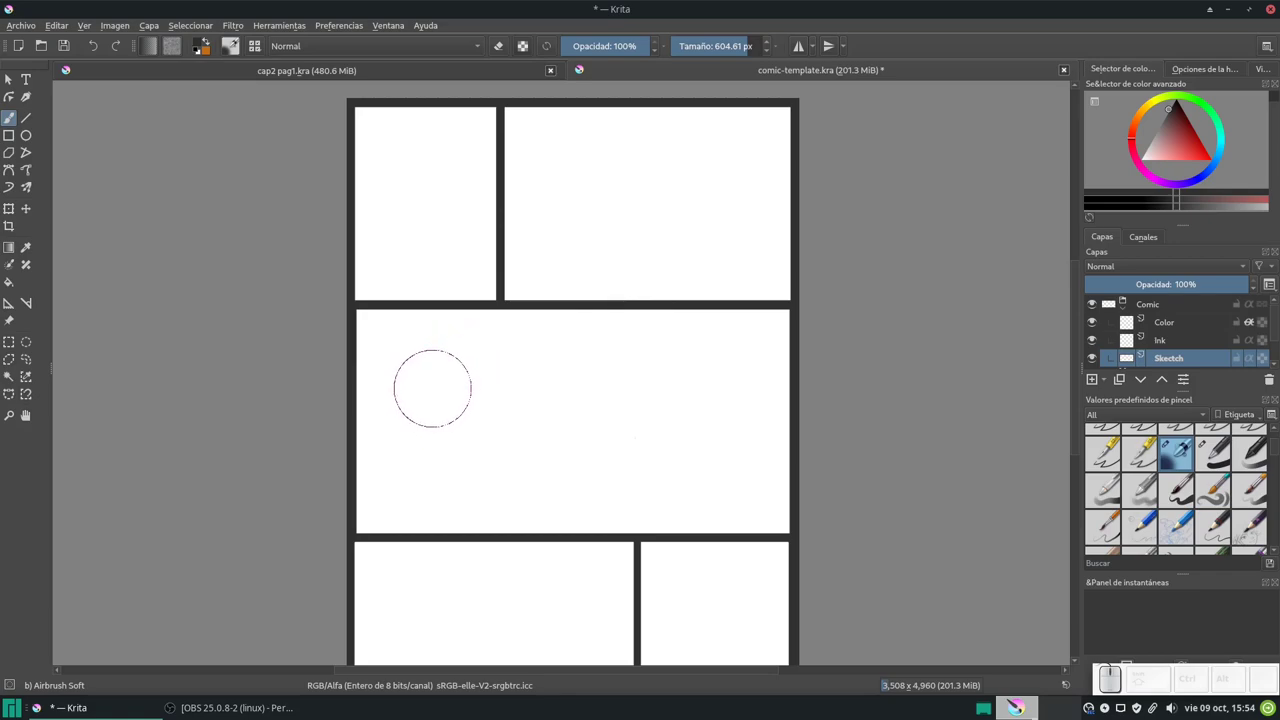
pyautogui.moveTo(430, 386); pyautogui.dragTo(680, 425)
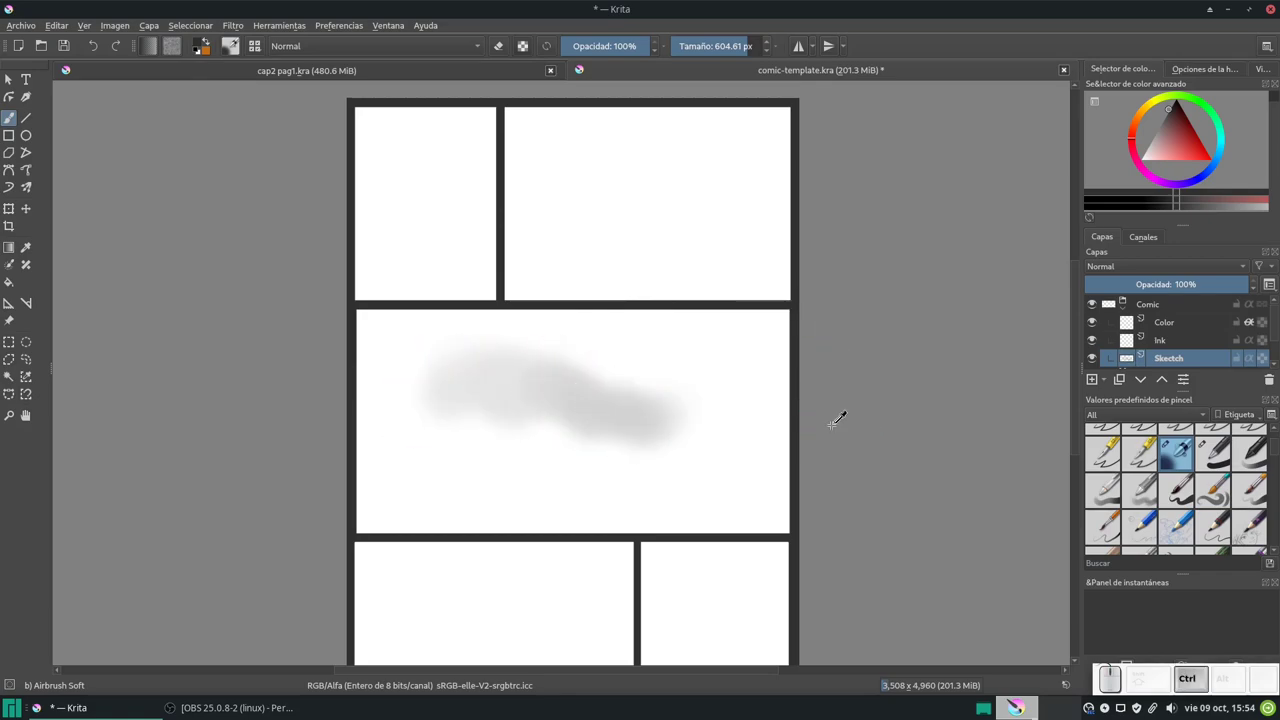
pyautogui.hotkey('ctrl', 'z')
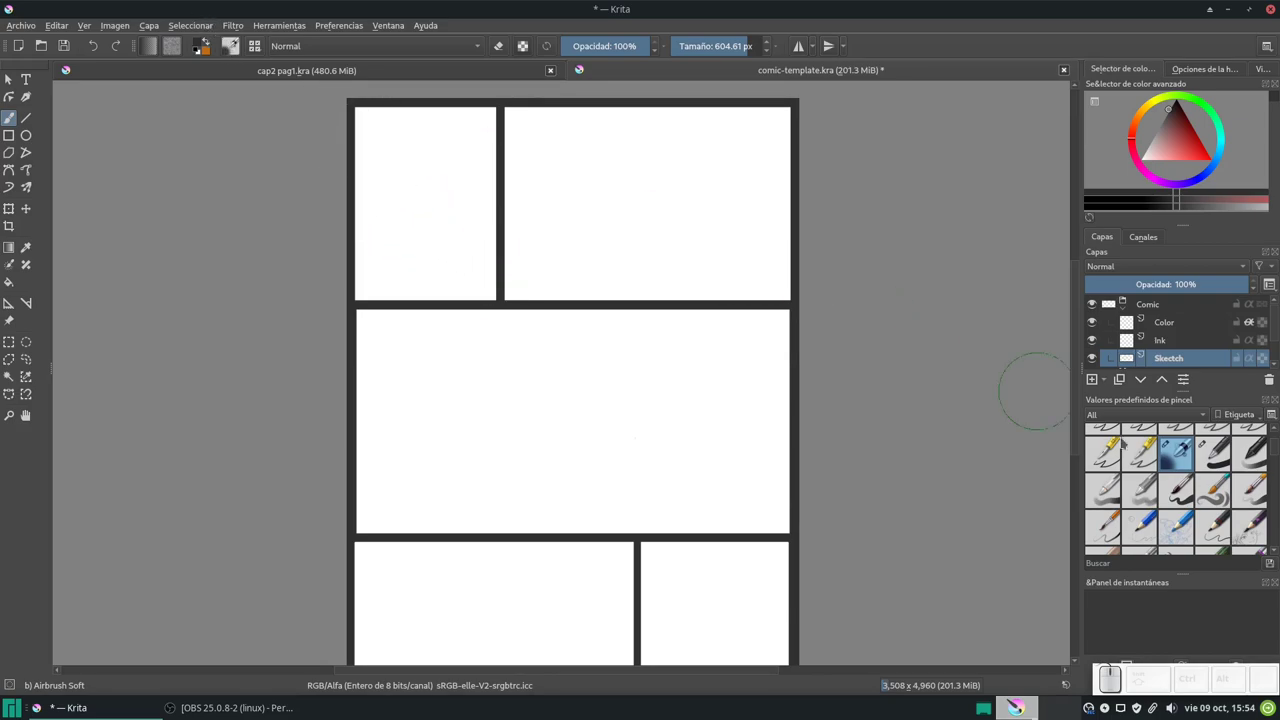
# Step: Reselect Airbrush Soft after trying Basic-1 and open its brush settings editor
pyautogui.click(1215, 454)
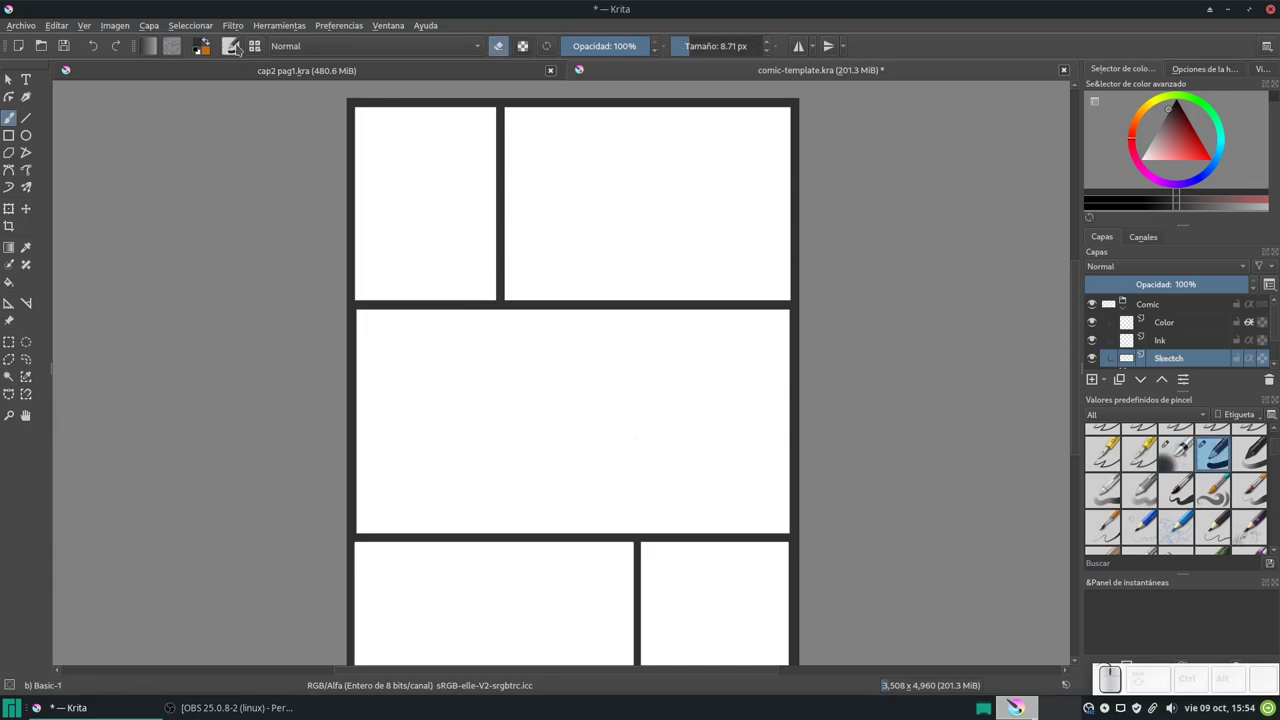
pyautogui.click(1184, 456)
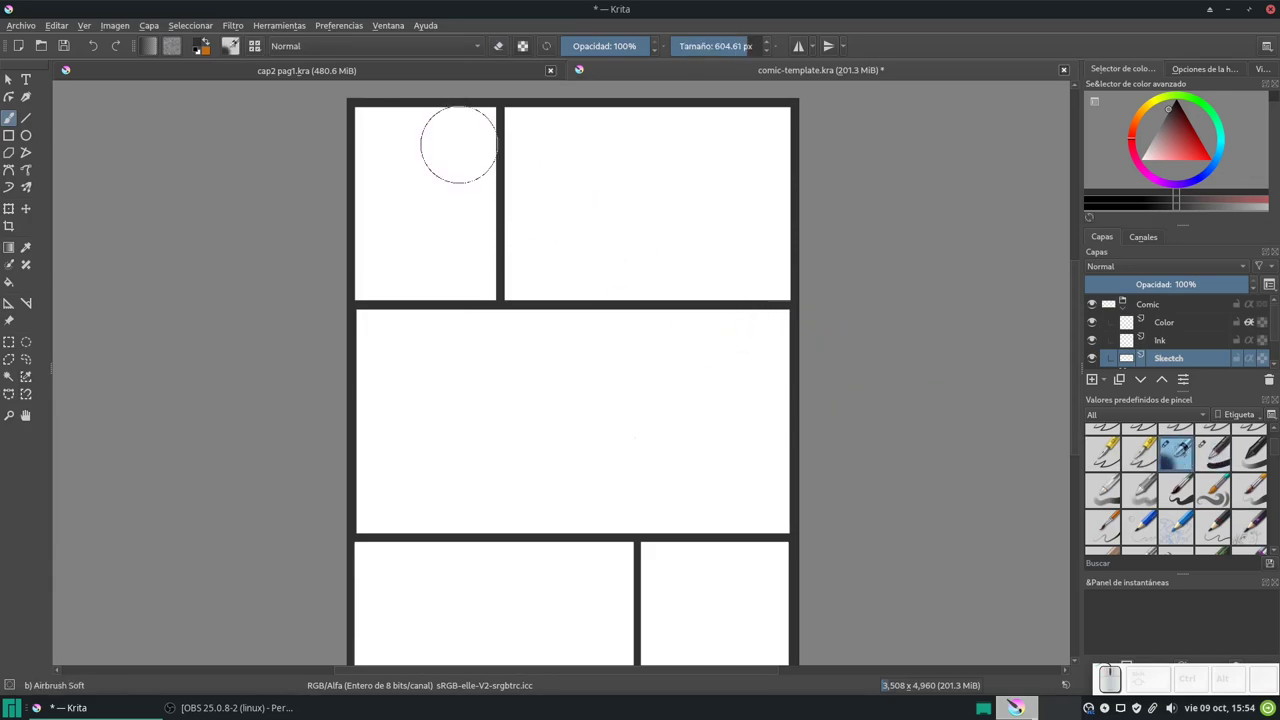
pyautogui.click(230, 46)
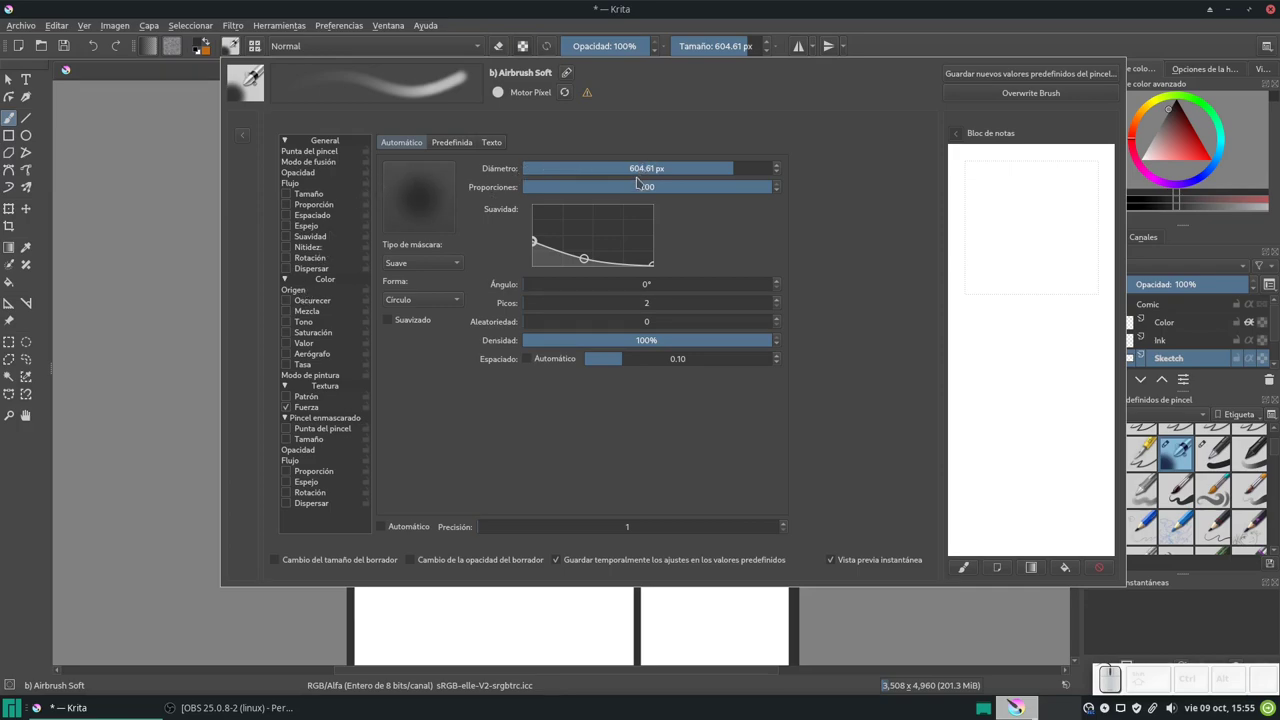
# Step: Test Airbrush Soft on the scratchpad, clear it, and try a 50 px diameter
pyautogui.moveTo(1005, 218); pyautogui.dragTo(1000, 365)
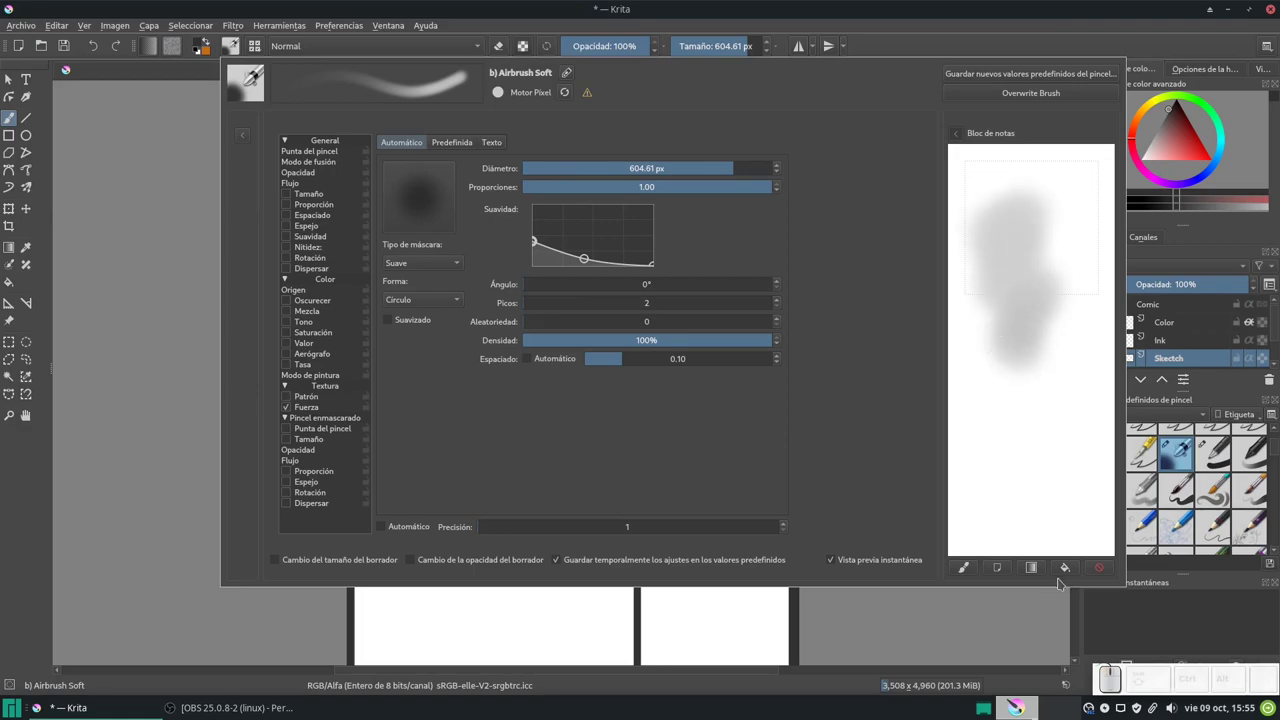
pyautogui.click(1098, 567)
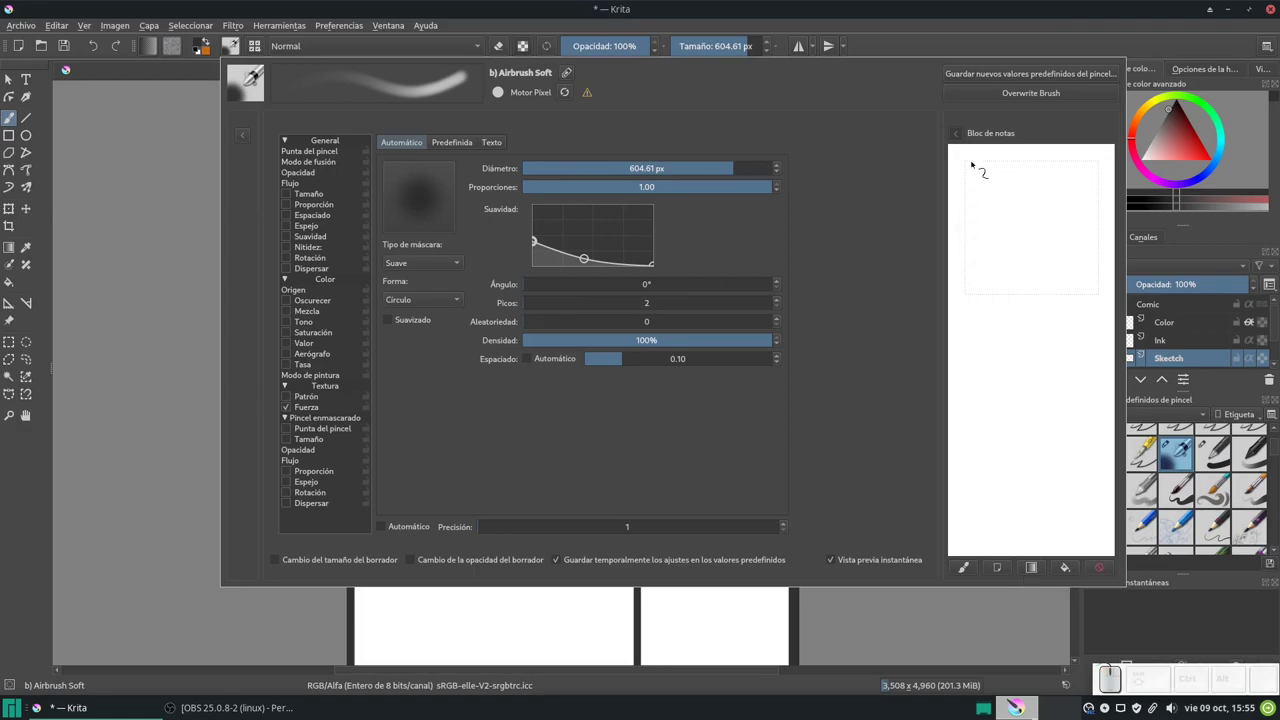
pyautogui.moveTo(971, 165); pyautogui.dragTo(1022, 212)
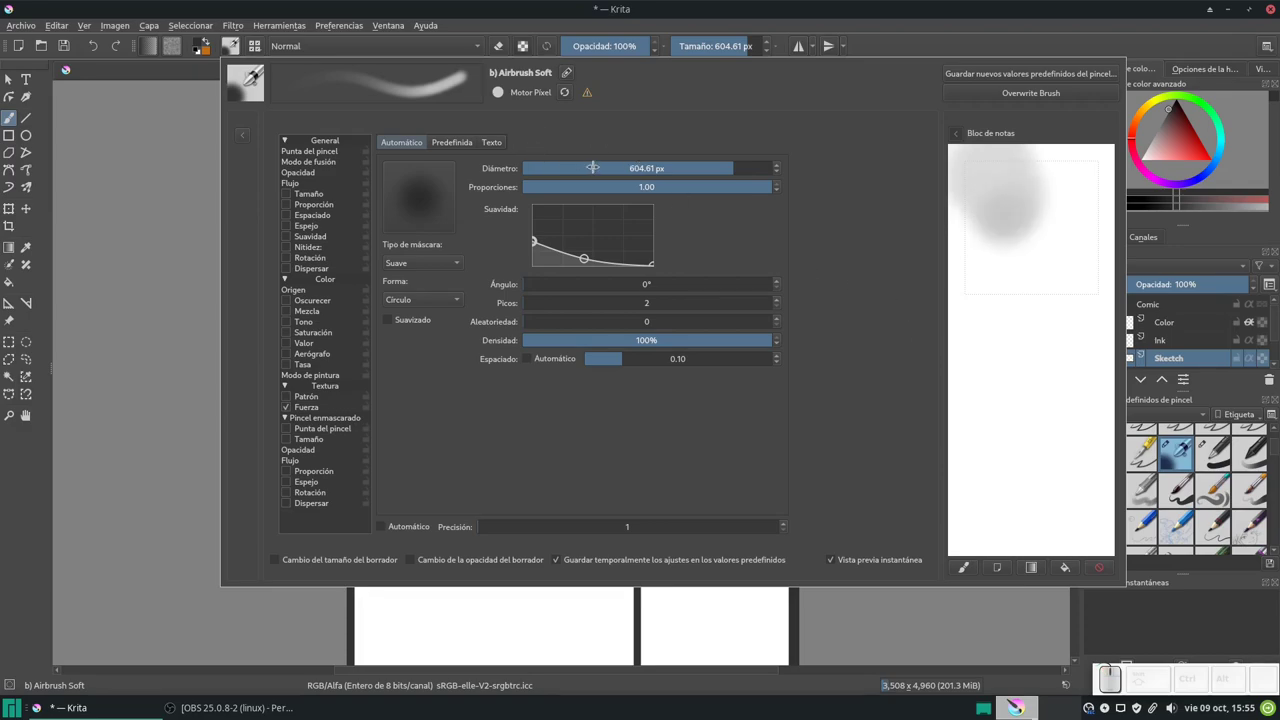
pyautogui.moveTo(614, 169); pyautogui.dragTo(612, 167)
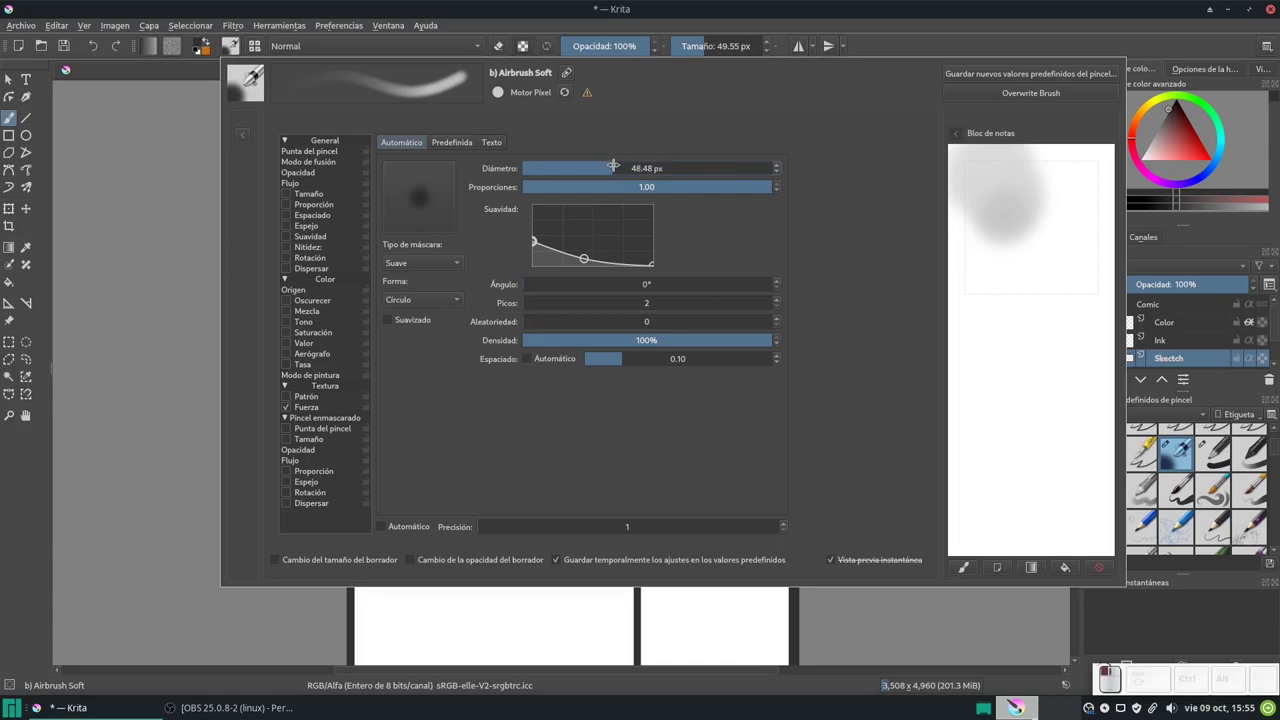
pyautogui.moveTo(980, 329); pyautogui.dragTo(1028, 342)
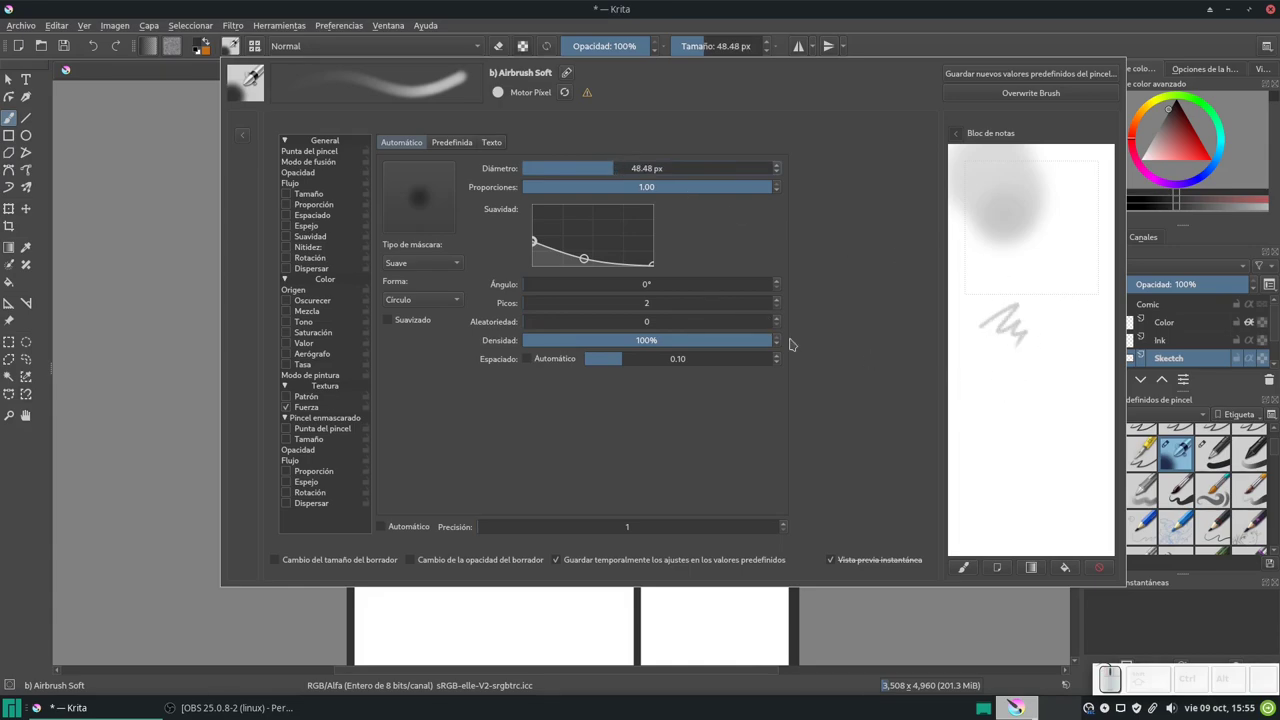
# Step: Enlarge the diameter to 199.64 px and paint soft grey scratchpad test strokes
pyautogui.moveTo(632, 168); pyautogui.dragTo(674, 168)
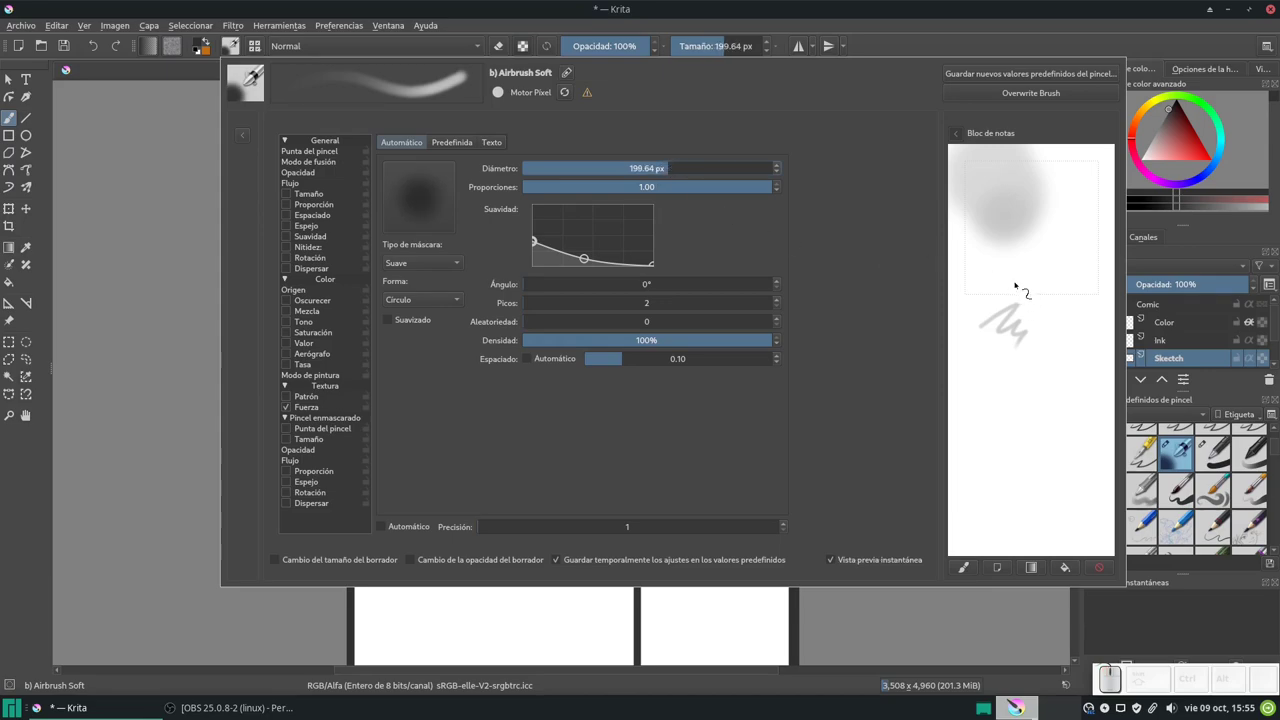
pyautogui.moveTo(1015, 288); pyautogui.dragTo(1062, 306)
pyautogui.moveTo(1006, 437)
pyautogui.mouseDown()
pyautogui.moveTo(1029, 460)
pyautogui.moveTo(998, 465)
pyautogui.mouseUp()
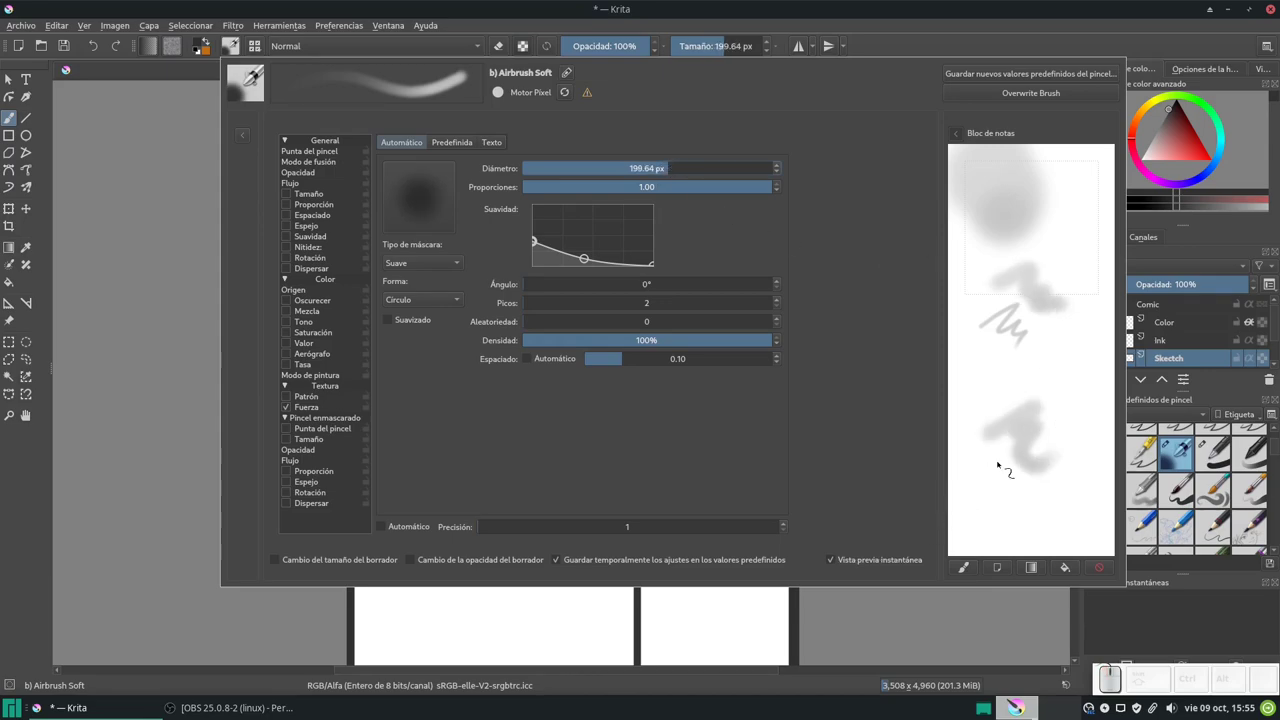
pyautogui.moveTo(1012, 400)
pyautogui.mouseDown()
pyautogui.moveTo(1022, 358)
pyautogui.moveTo(1060, 402)
pyautogui.mouseUp()
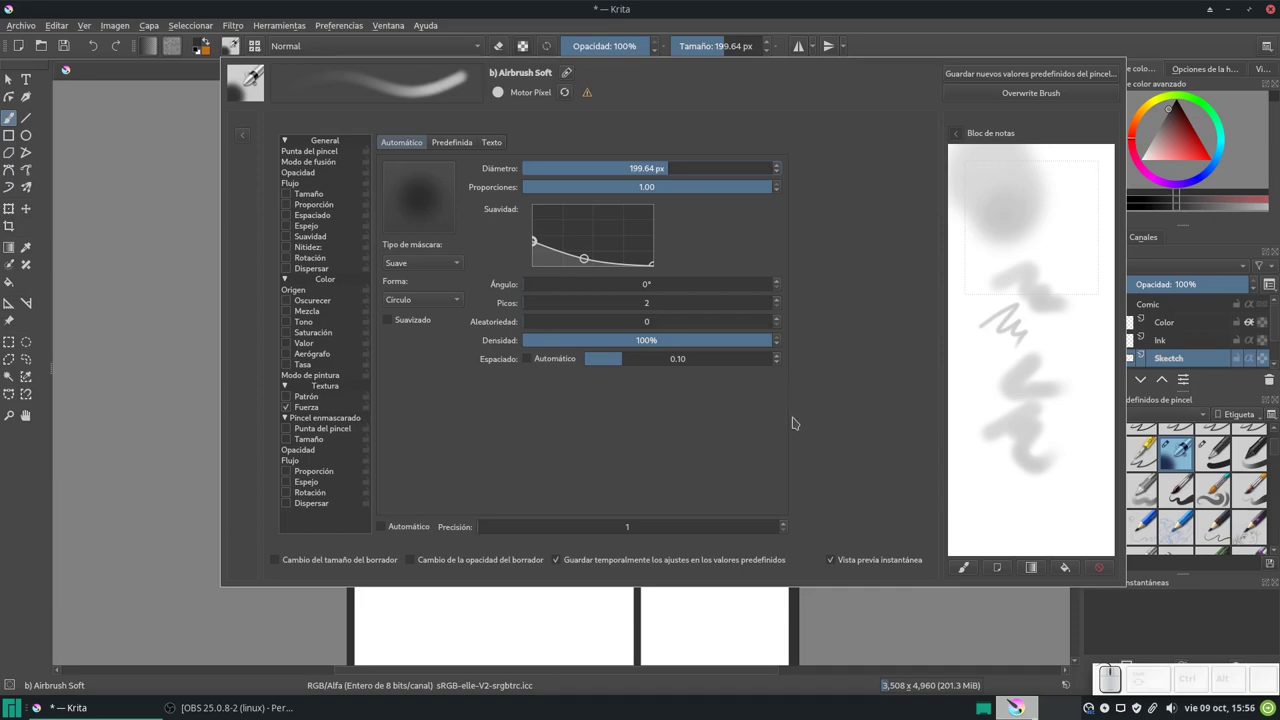
# Step: Flatten the brush tip to a 0.32 ratio rotated to 47°
pyautogui.moveTo(708, 187); pyautogui.dragTo(613, 187)
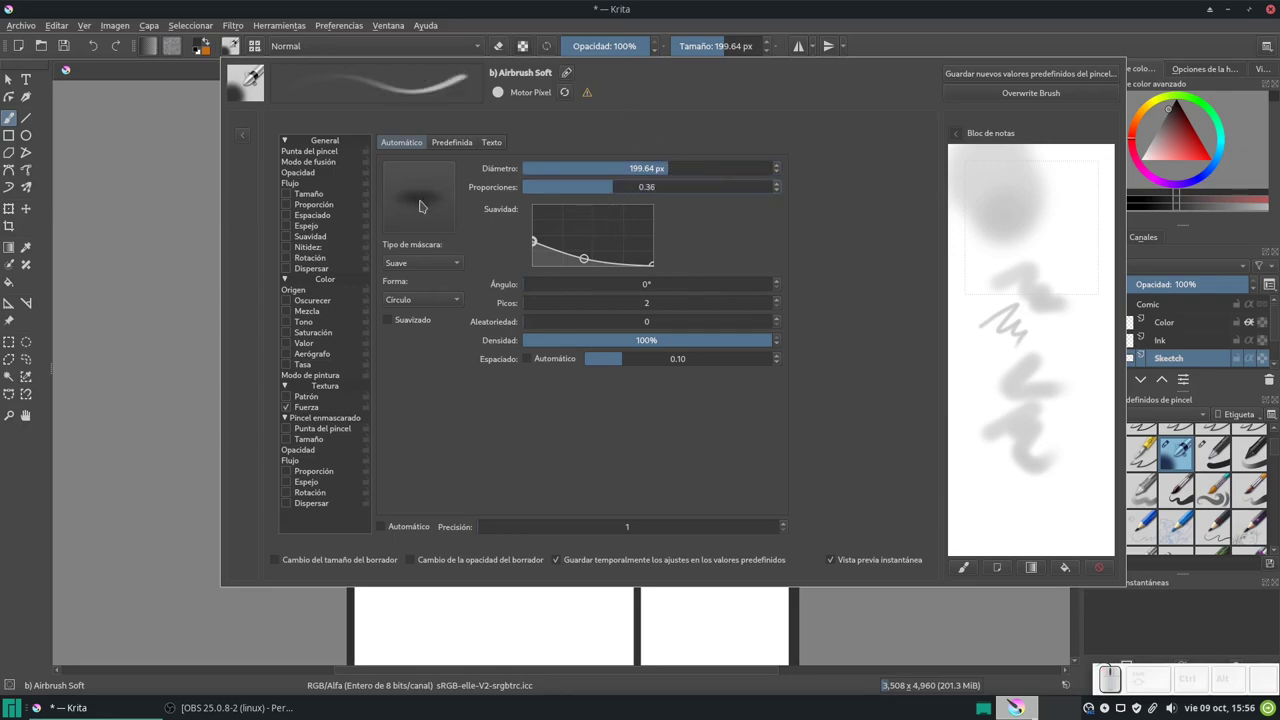
pyautogui.moveTo(614, 187); pyautogui.dragTo(800, 190)
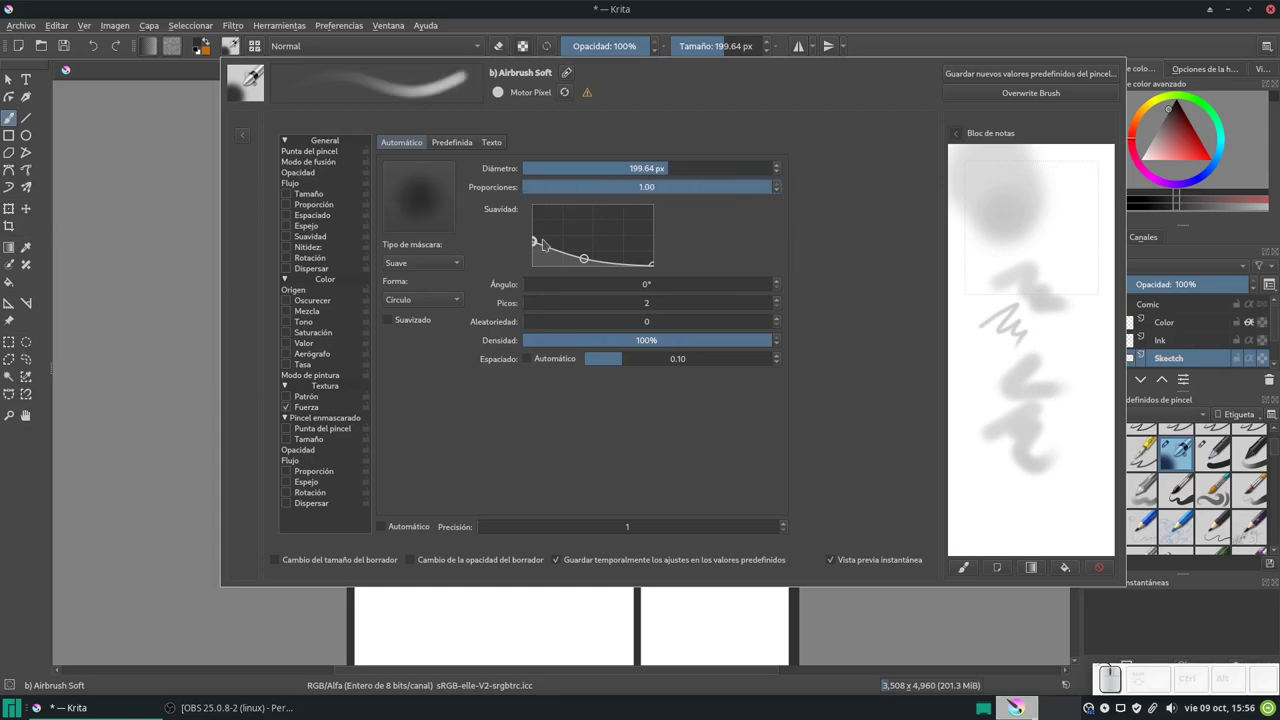
pyautogui.moveTo(706, 186); pyautogui.dragTo(584, 187)
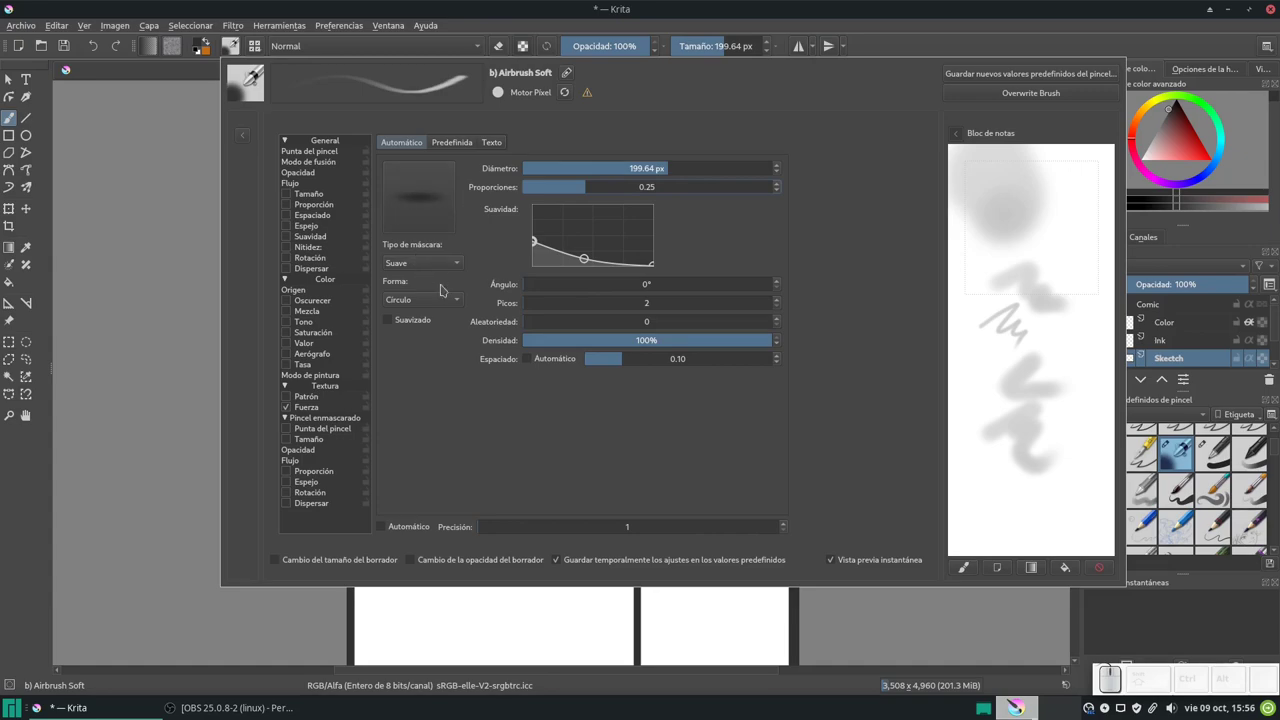
pyautogui.moveTo(600, 187); pyautogui.dragTo(833, 196)
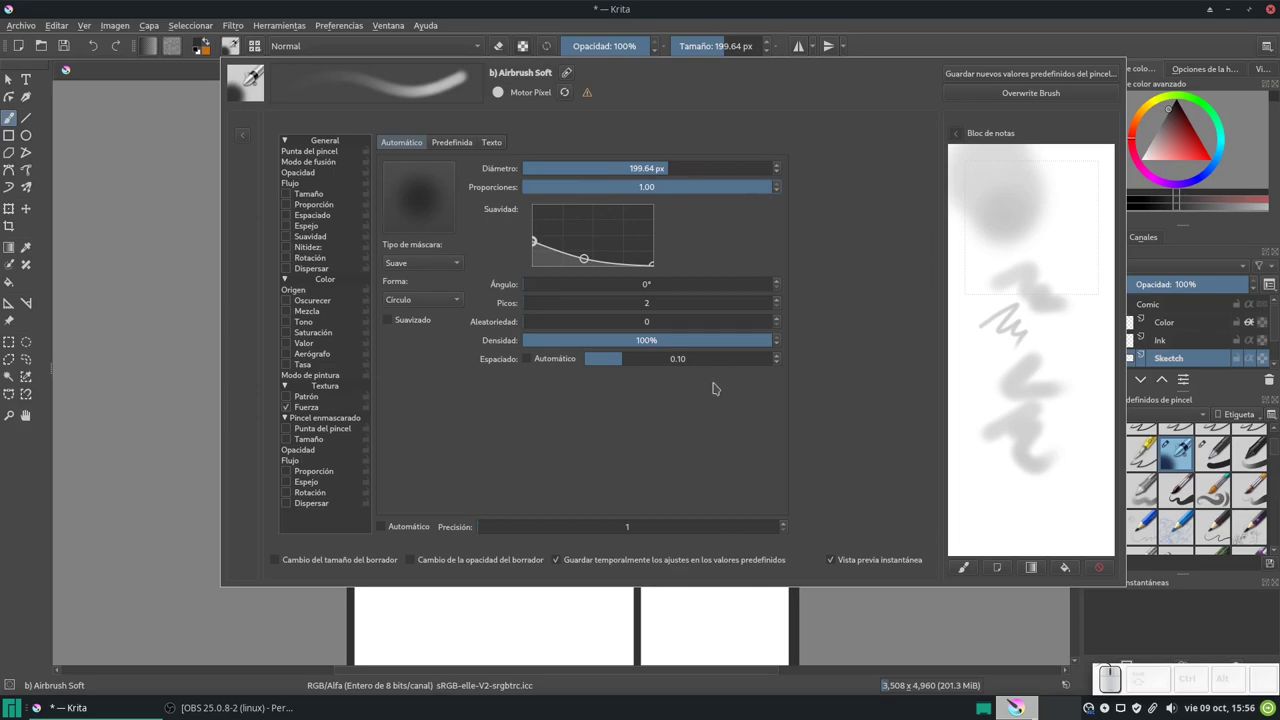
pyautogui.moveTo(646, 185); pyautogui.dragTo(582, 187)
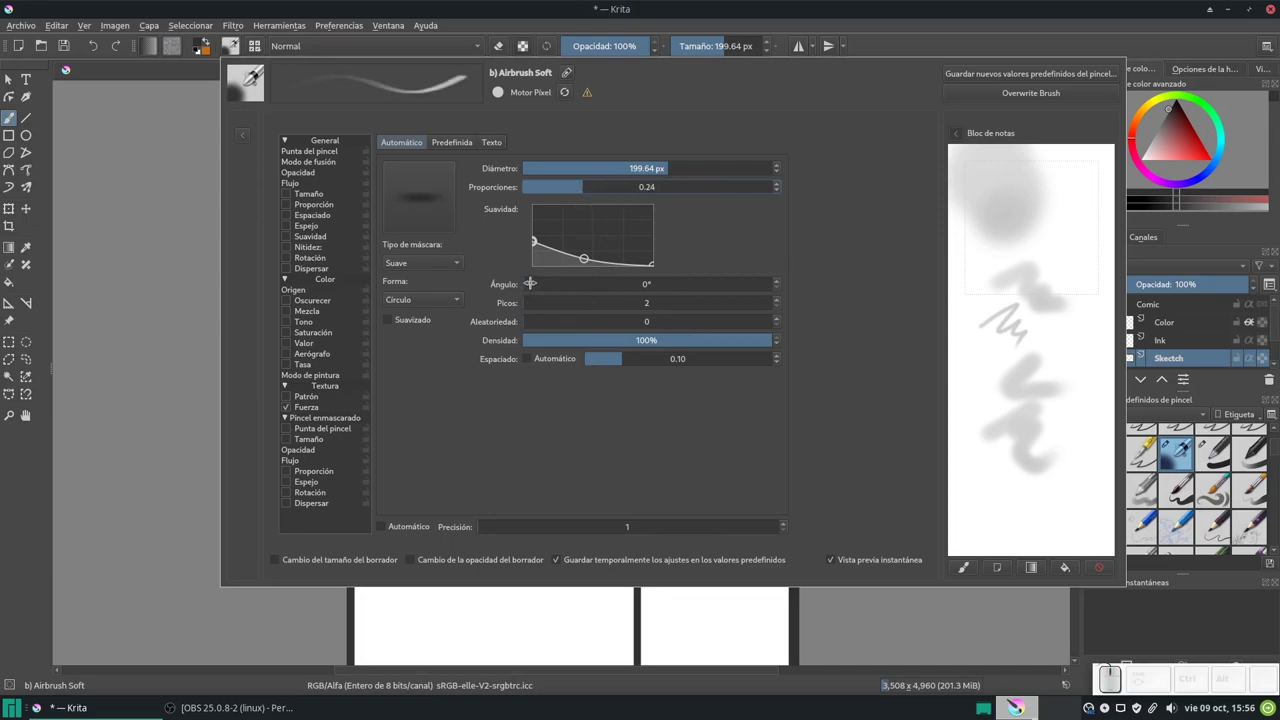
pyautogui.moveTo(530, 284)
pyautogui.mouseDown()
pyautogui.moveTo(579, 284)
pyautogui.moveTo(556, 286)
pyautogui.mouseUp()
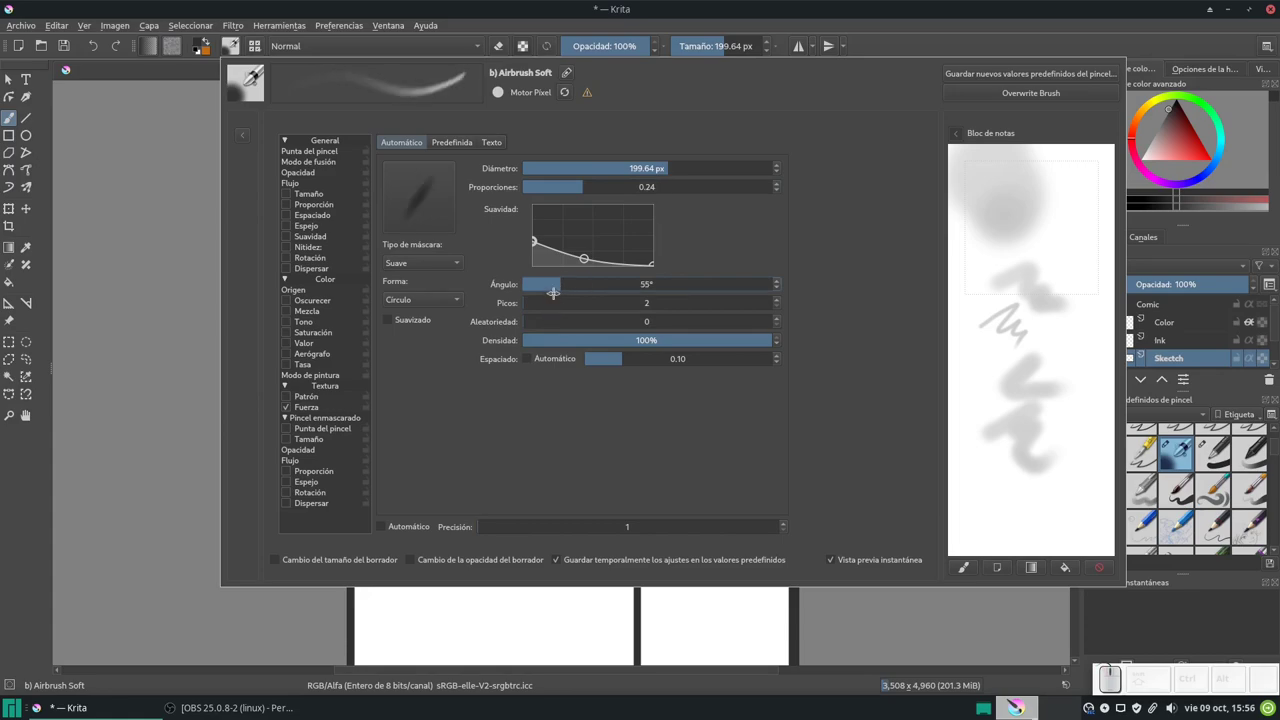
pyautogui.moveTo(552, 284); pyautogui.dragTo(547, 285)
pyautogui.moveTo(580, 187); pyautogui.dragTo(829, 190)
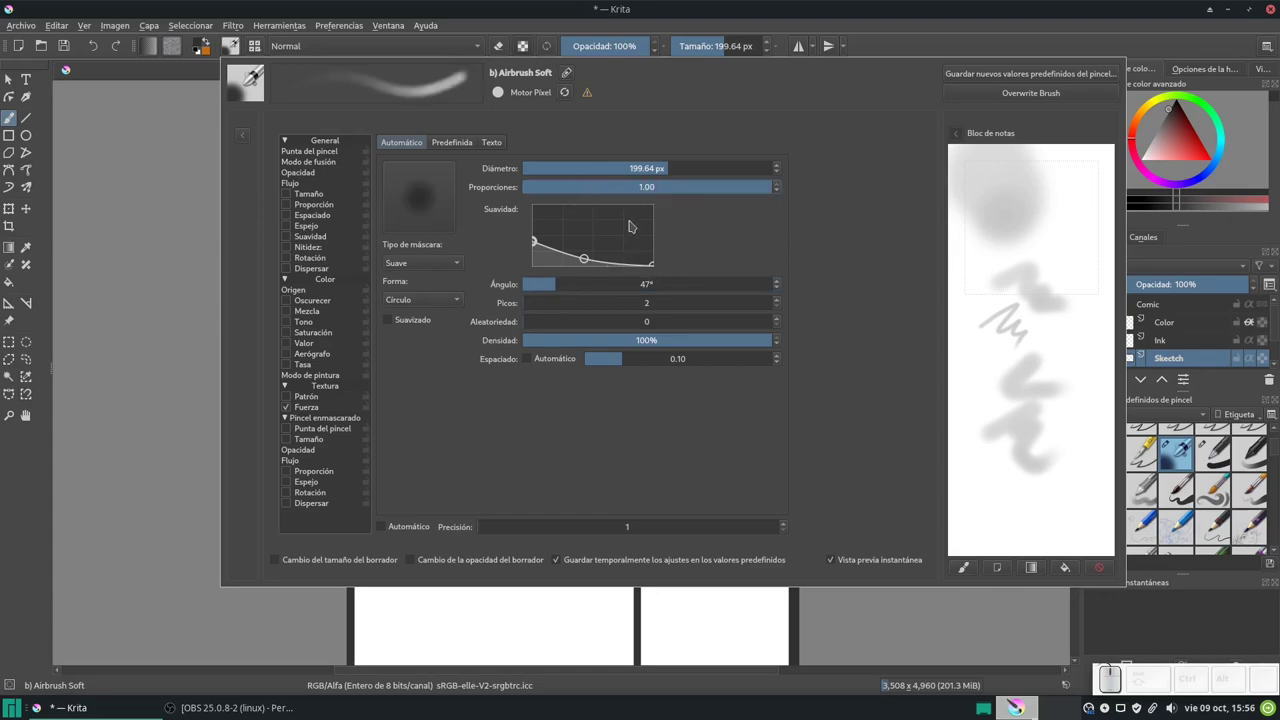
pyautogui.click(601, 187)
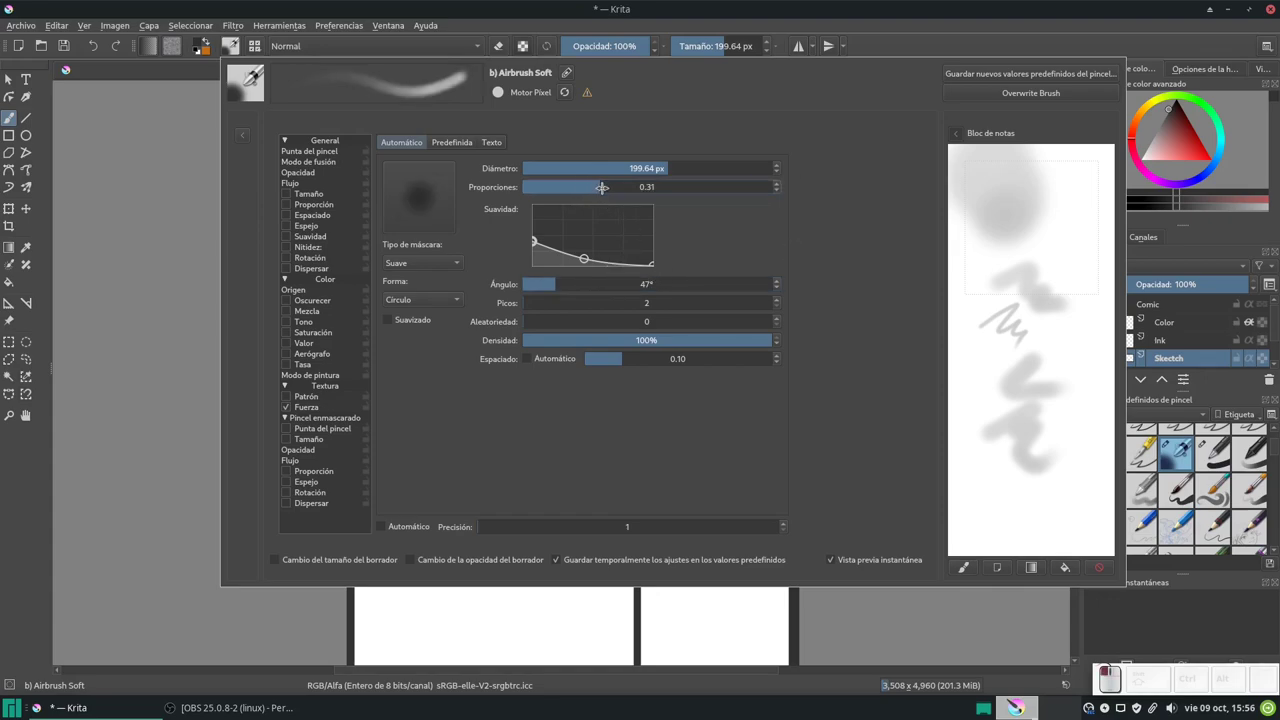
pyautogui.moveTo(601, 187); pyautogui.dragTo(598, 200)
# Step: Paint zigzag scratchpad tests, try extra spikes, then reset spikes to 2
pyautogui.moveTo(976, 360); pyautogui.dragTo(1008, 412)
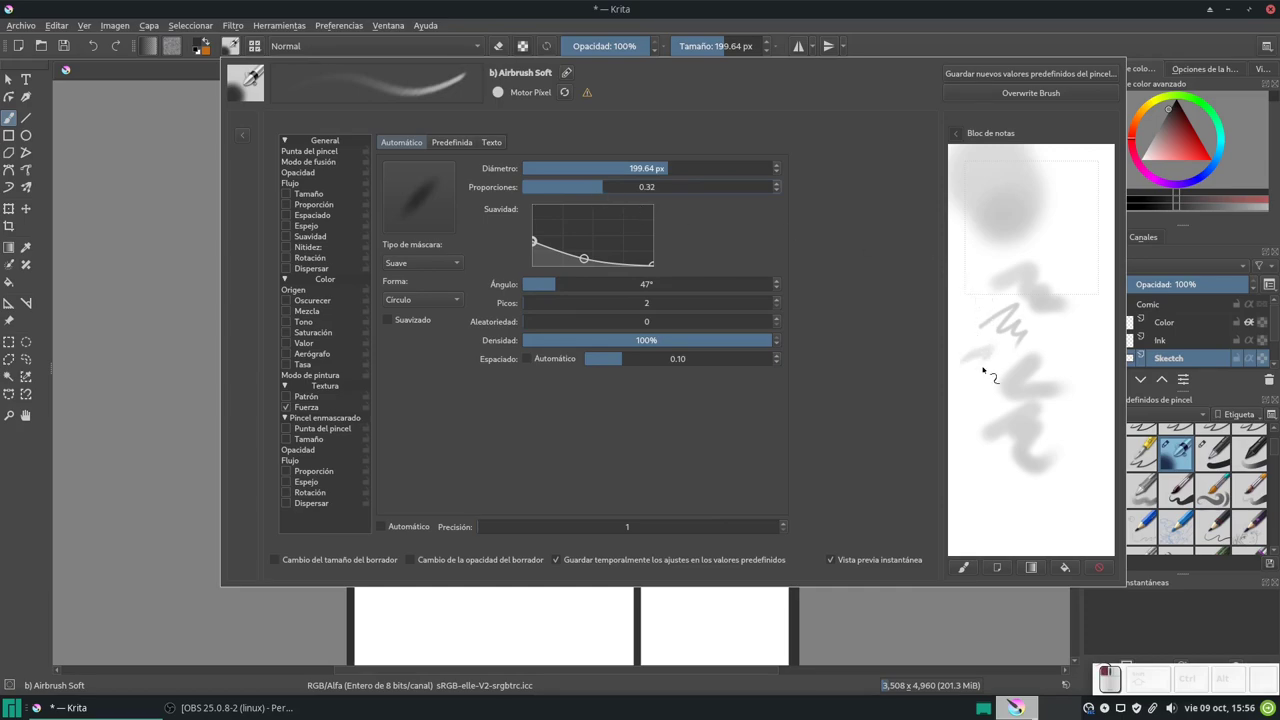
pyautogui.moveTo(980, 458)
pyautogui.mouseDown()
pyautogui.moveTo(1030, 528)
pyautogui.moveTo(1074, 346)
pyautogui.moveTo(1052, 216)
pyautogui.mouseUp()
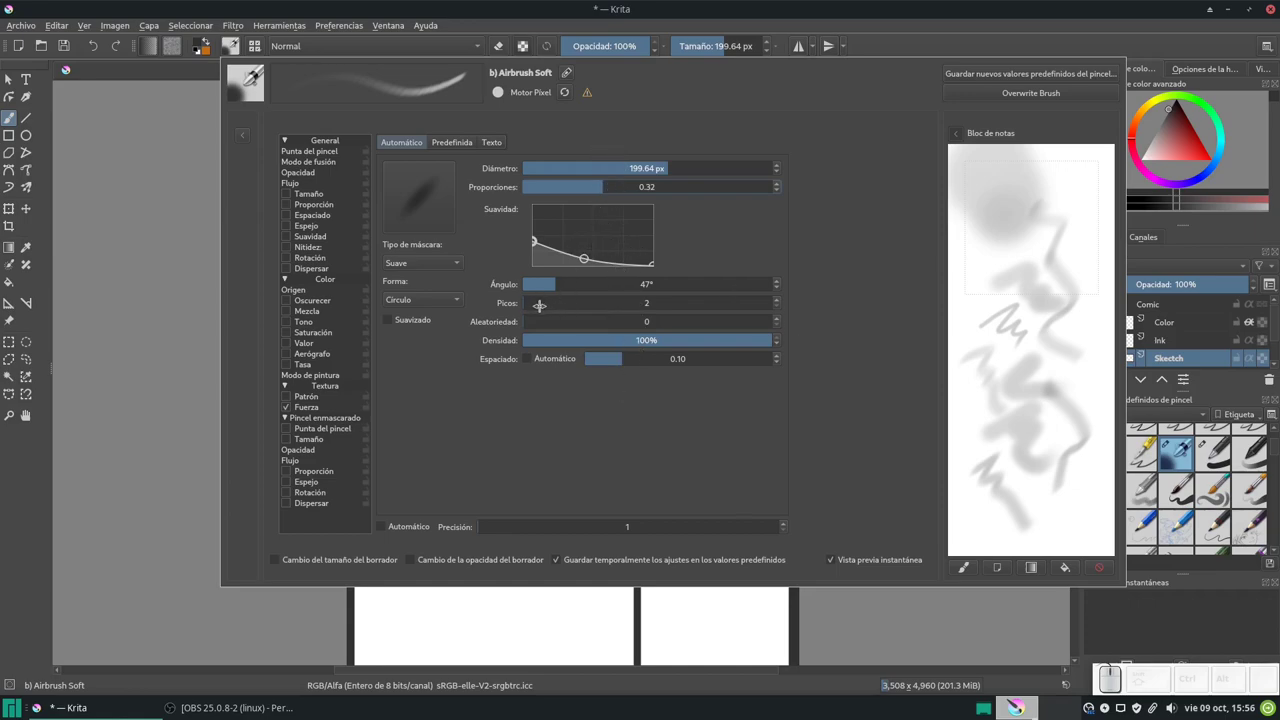
pyautogui.moveTo(539, 305)
pyautogui.mouseDown()
pyautogui.moveTo(689, 303)
pyautogui.moveTo(673, 303)
pyautogui.mouseUp()
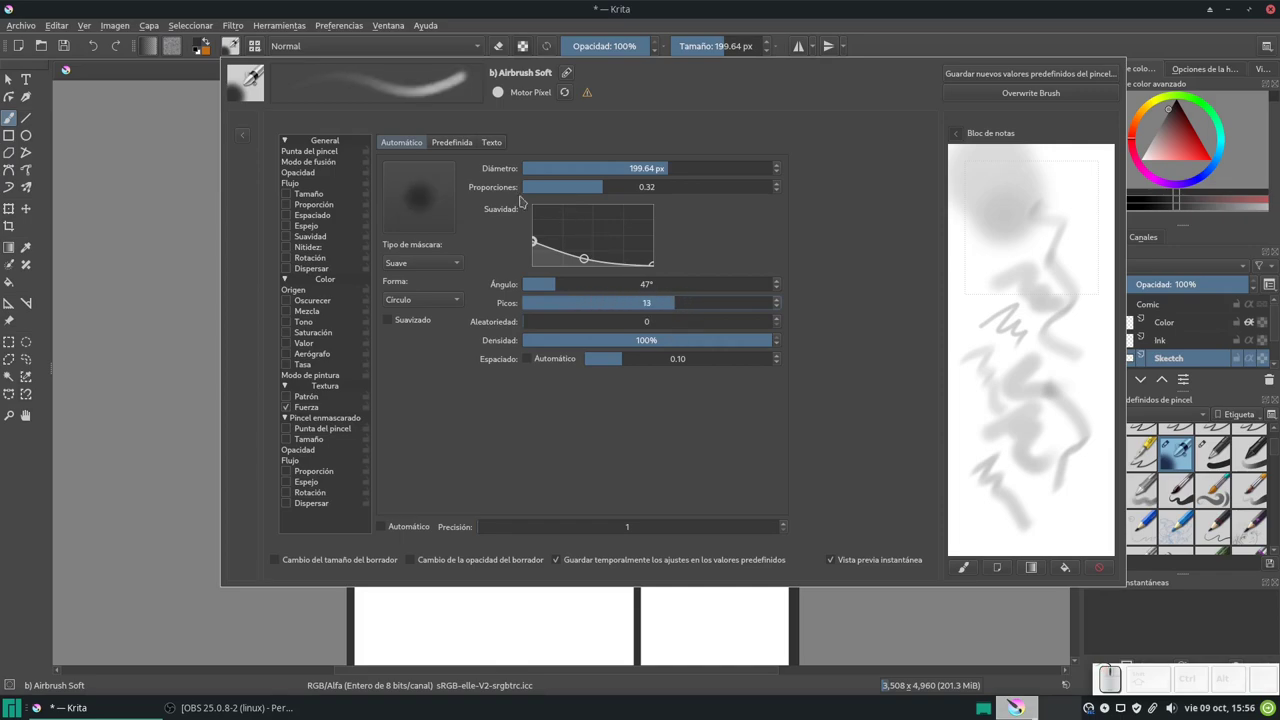
pyautogui.moveTo(983, 263); pyautogui.dragTo(1004, 520)
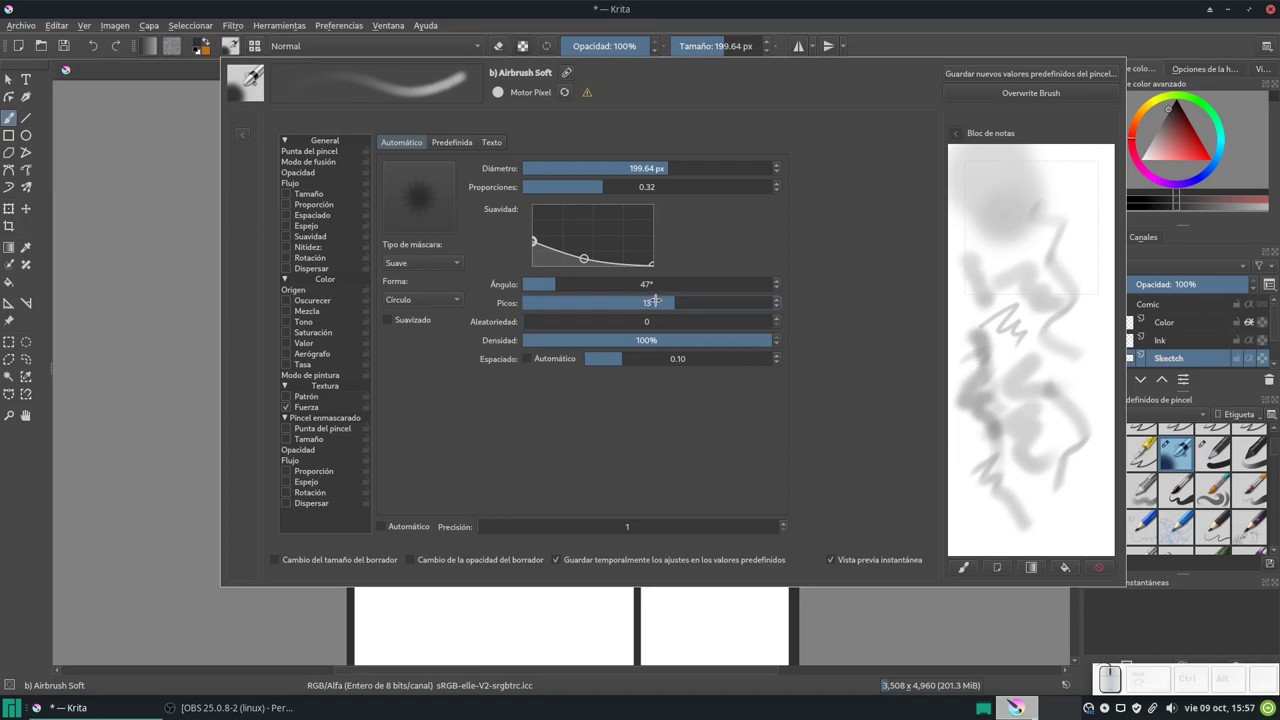
pyautogui.moveTo(655, 301); pyautogui.dragTo(535, 301)
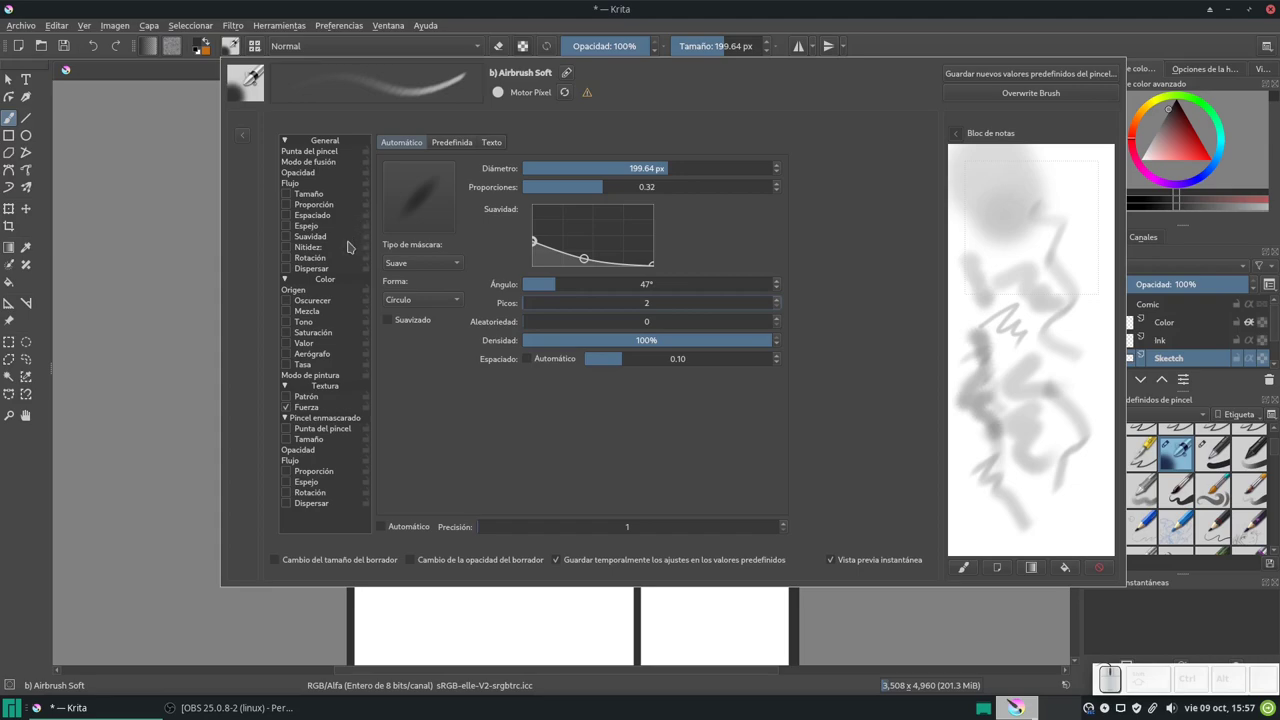
pyautogui.click(326, 146)
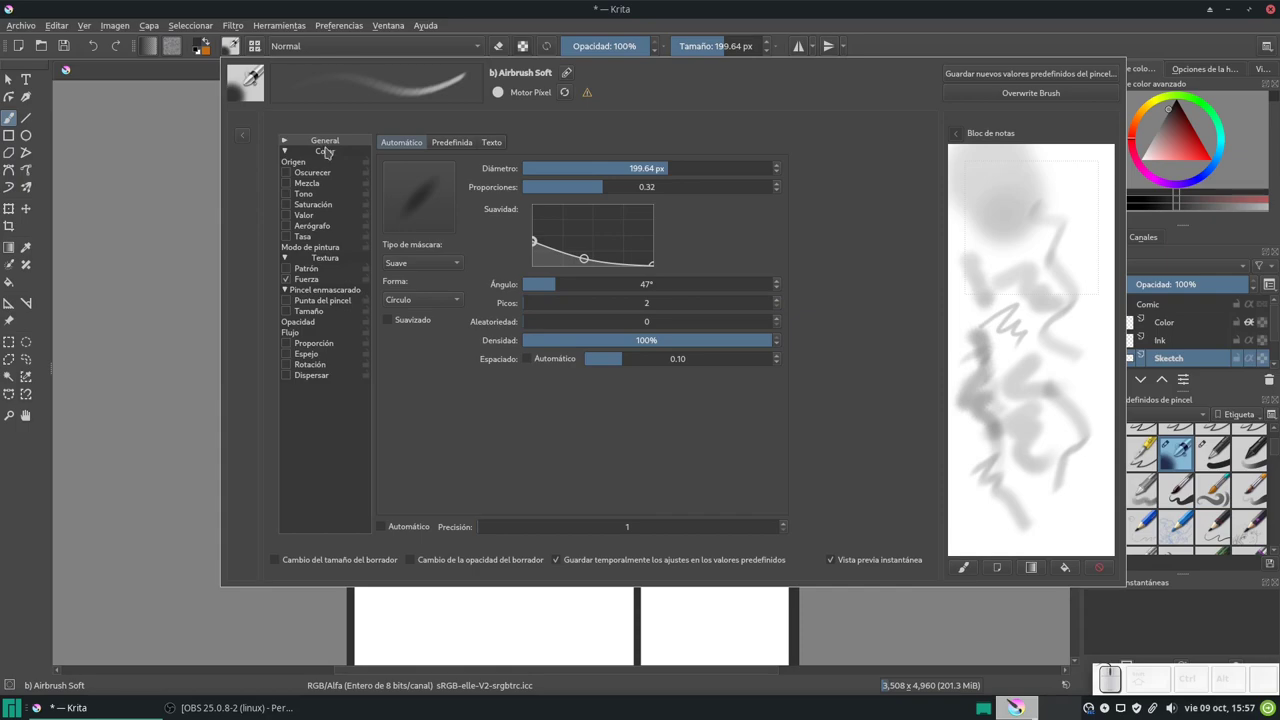
pyautogui.click(326, 146)
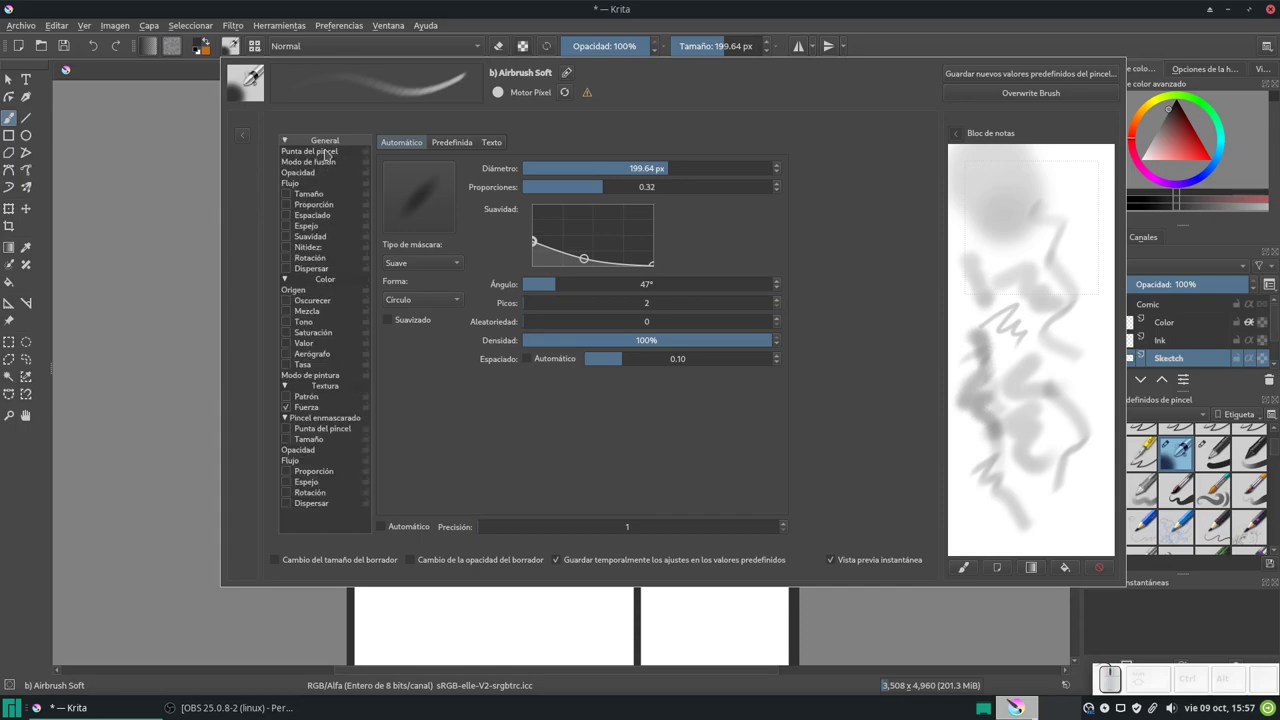
pyautogui.click(327, 155)
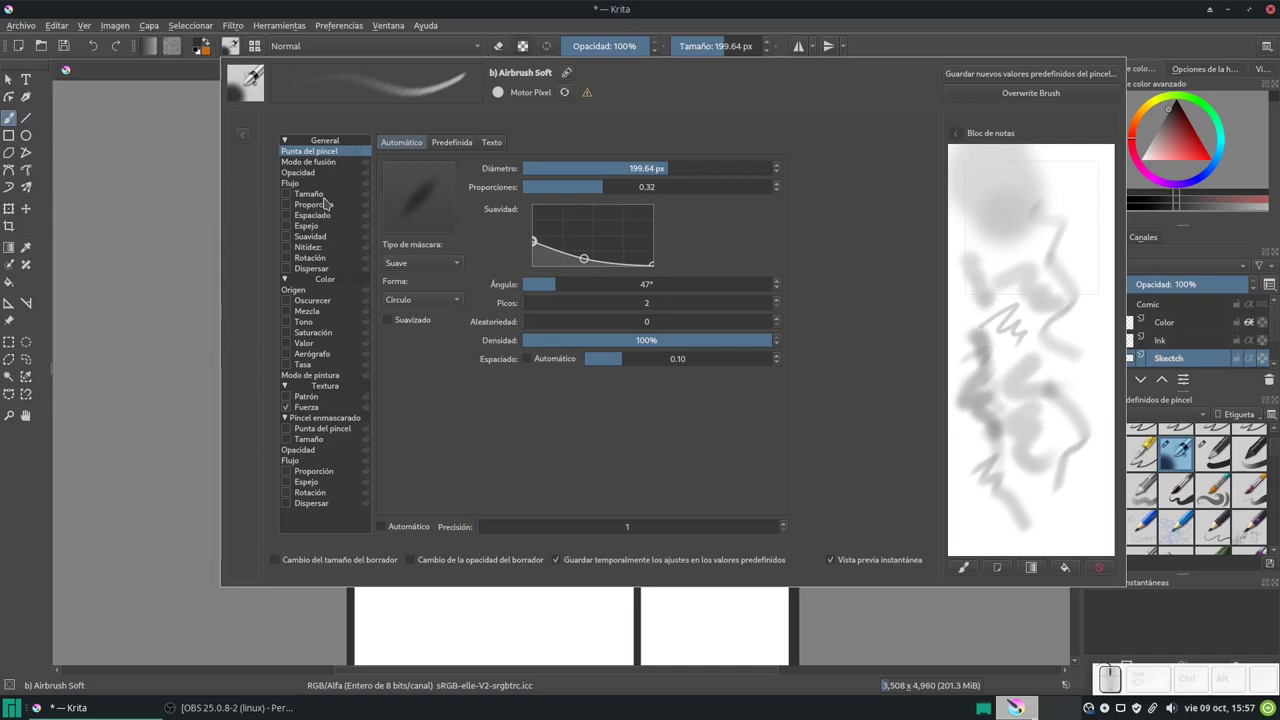
# Step: Make opacity follow pen pressure and Y tilt on a steeper curve, testing on the scratchpad
pyautogui.click(318, 173)
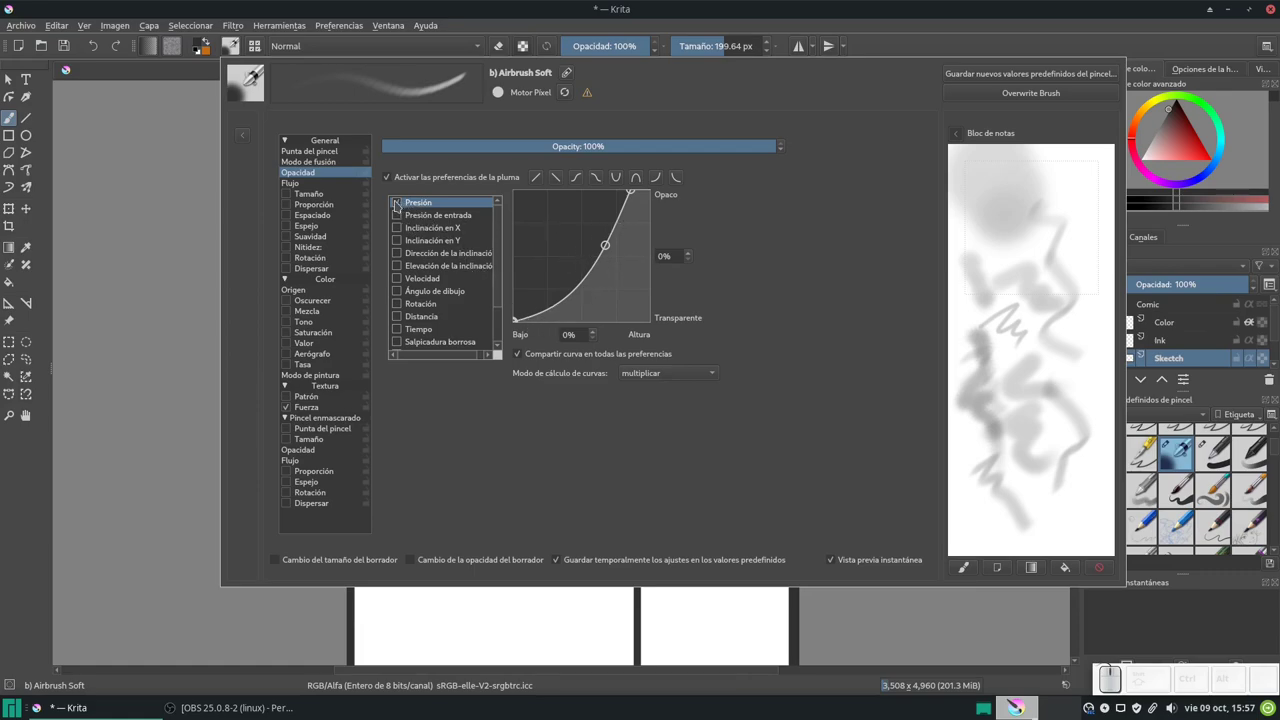
pyautogui.click(396, 204)
pyautogui.click(420, 242)
pyautogui.click(397, 243)
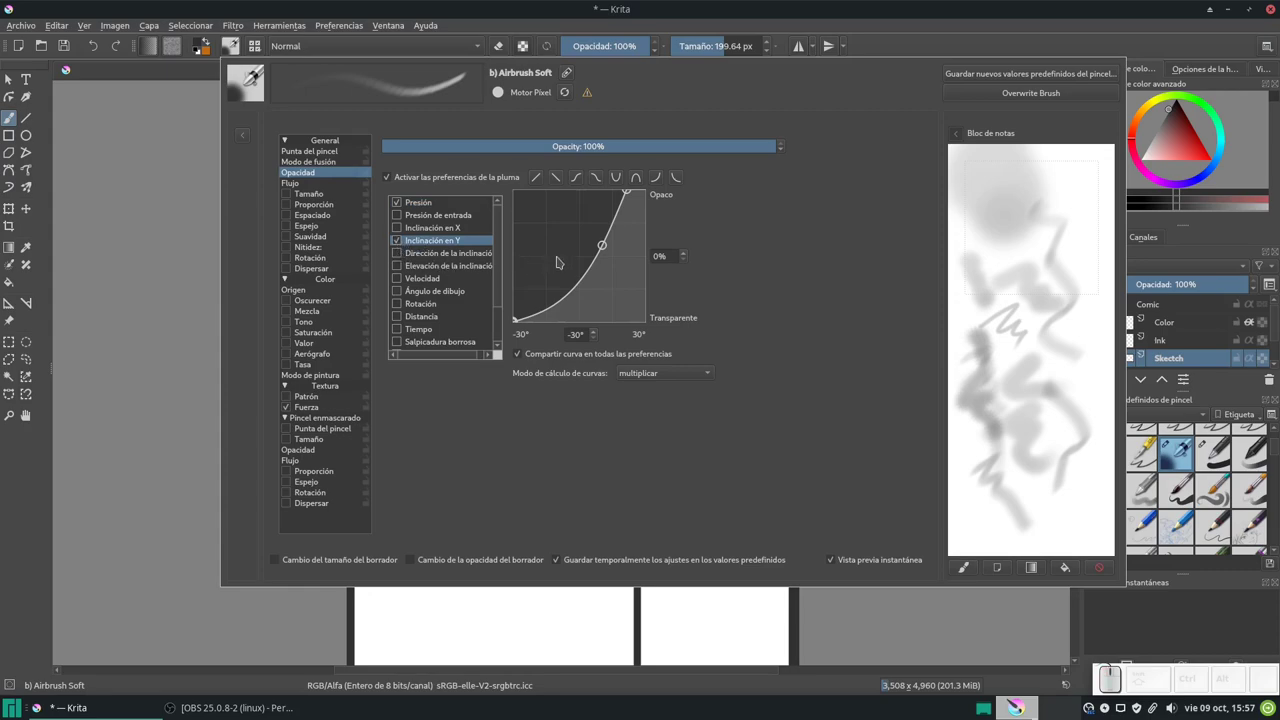
pyautogui.moveTo(601, 245); pyautogui.dragTo(547, 215)
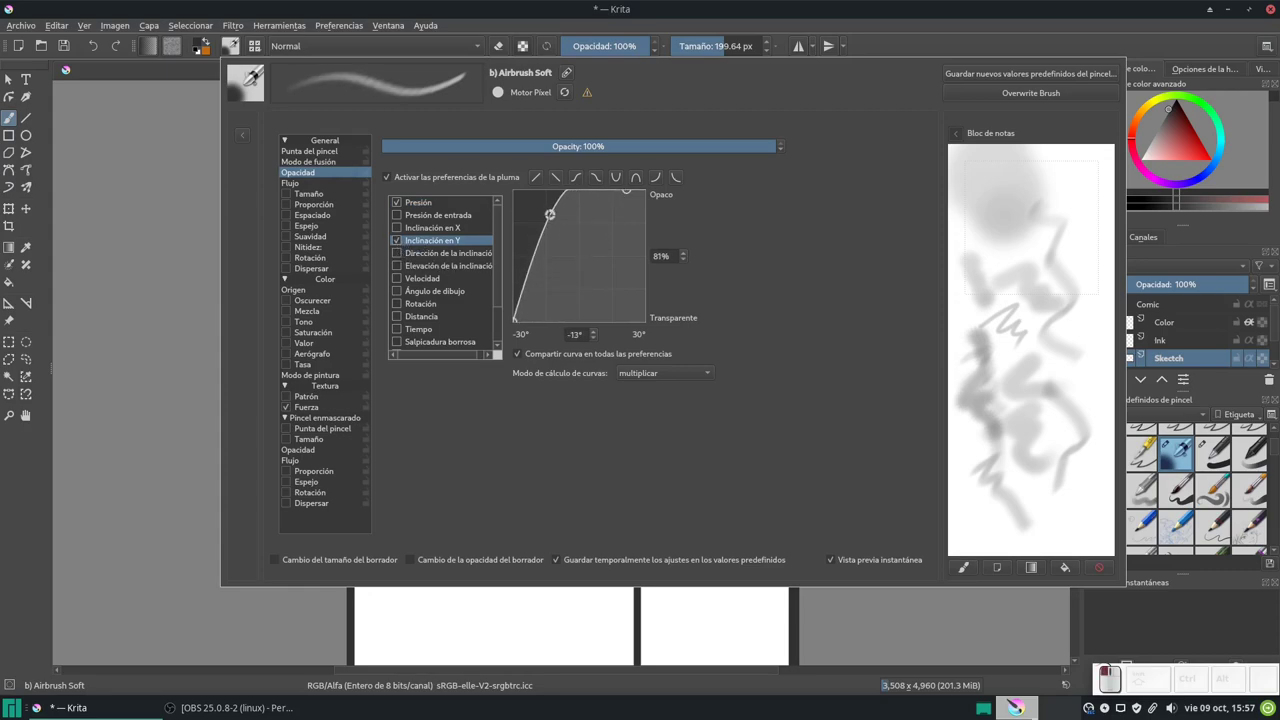
pyautogui.moveTo(983, 252)
pyautogui.mouseDown()
pyautogui.moveTo(1000, 271)
pyautogui.moveTo(1017, 408)
pyautogui.mouseUp()
pyautogui.moveTo(1003, 185)
pyautogui.mouseDown()
pyautogui.moveTo(1054, 223)
pyautogui.moveTo(1054, 531)
pyautogui.moveTo(1077, 509)
pyautogui.moveTo(1085, 368)
pyautogui.moveTo(1008, 191)
pyautogui.moveTo(1043, 284)
pyautogui.moveTo(1032, 336)
pyautogui.mouseUp()
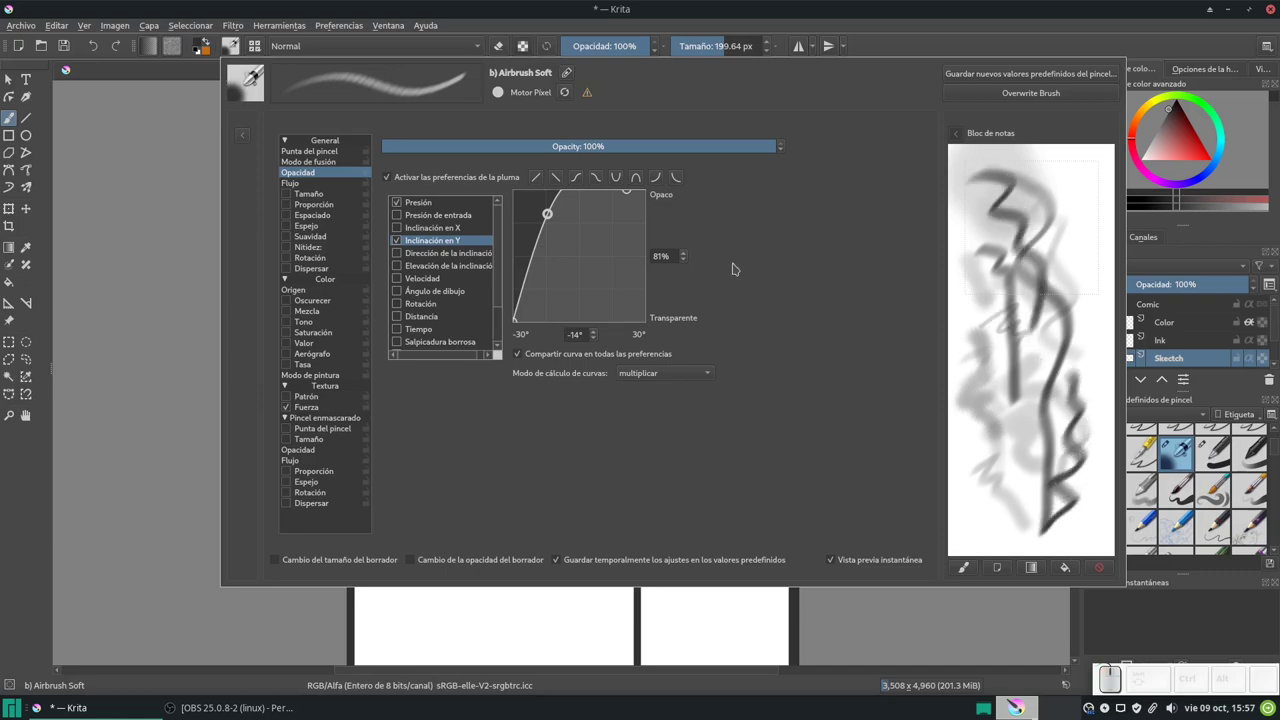
# Step: Reshape the opacity curve into an S with a 35% point, testing strokes
pyautogui.moveTo(547, 214); pyautogui.dragTo(585, 290)
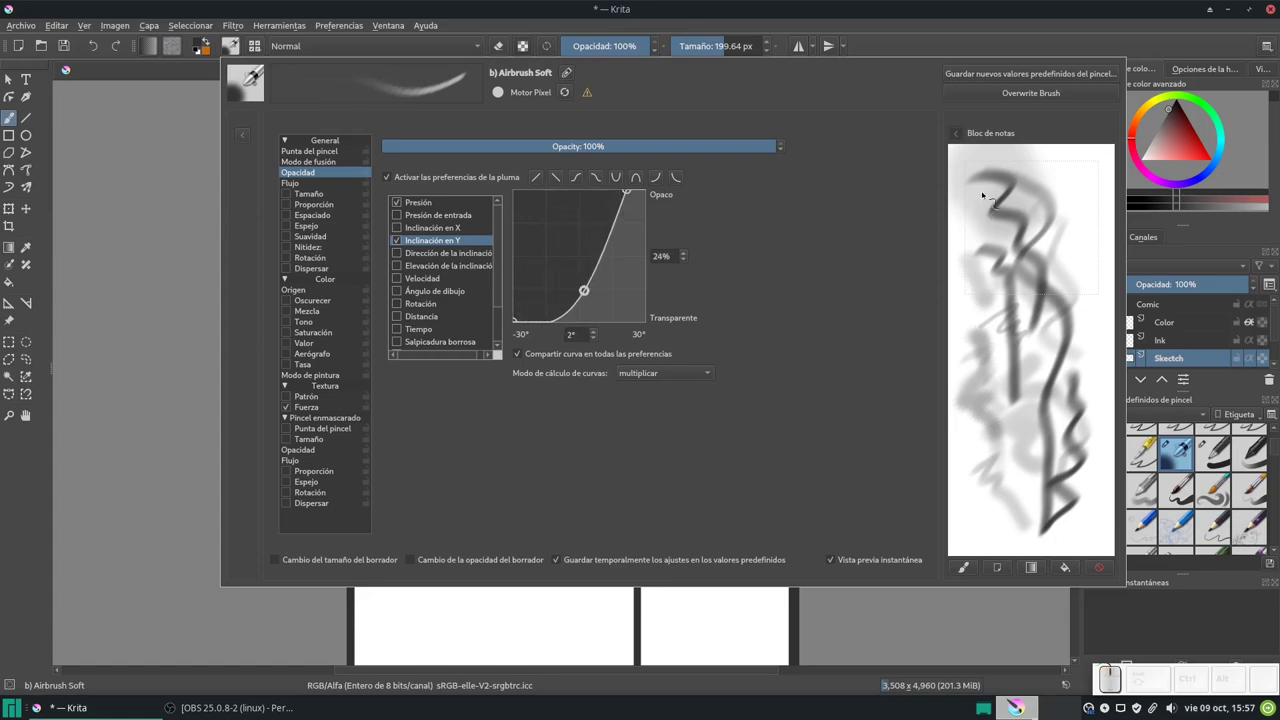
pyautogui.moveTo(989, 240); pyautogui.dragTo(1004, 412)
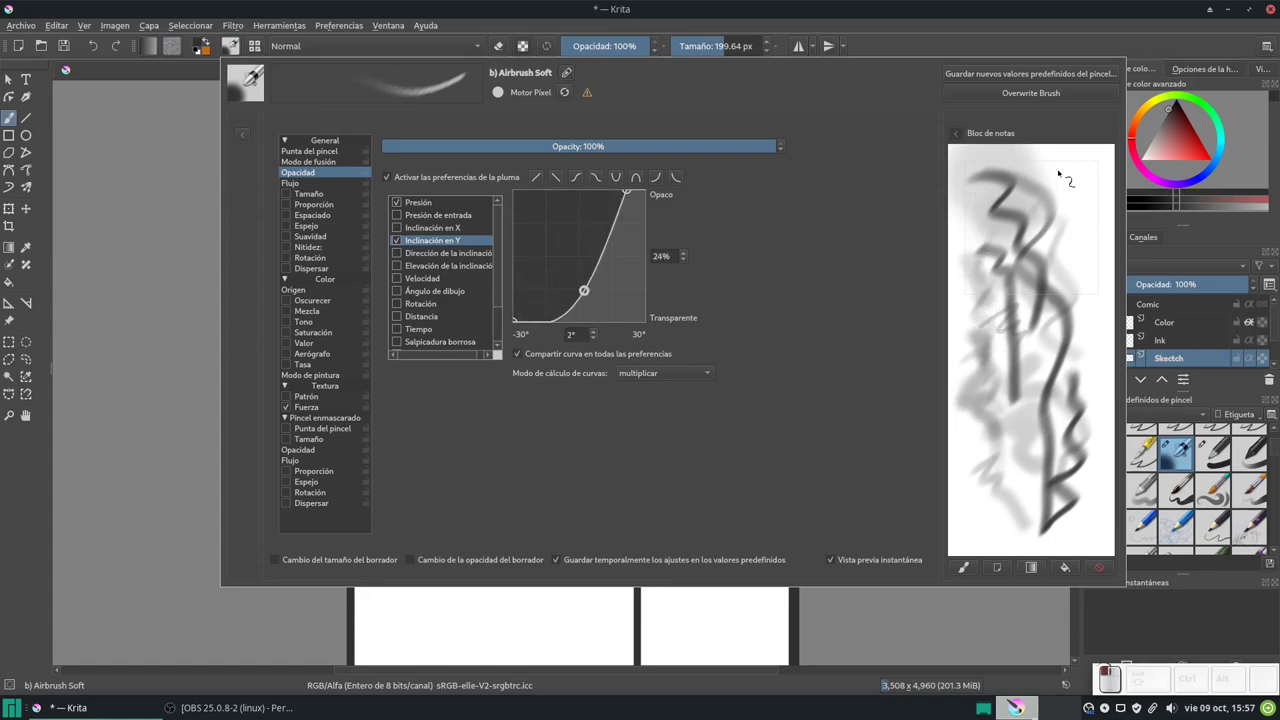
pyautogui.moveTo(1064, 180); pyautogui.dragTo(1096, 284)
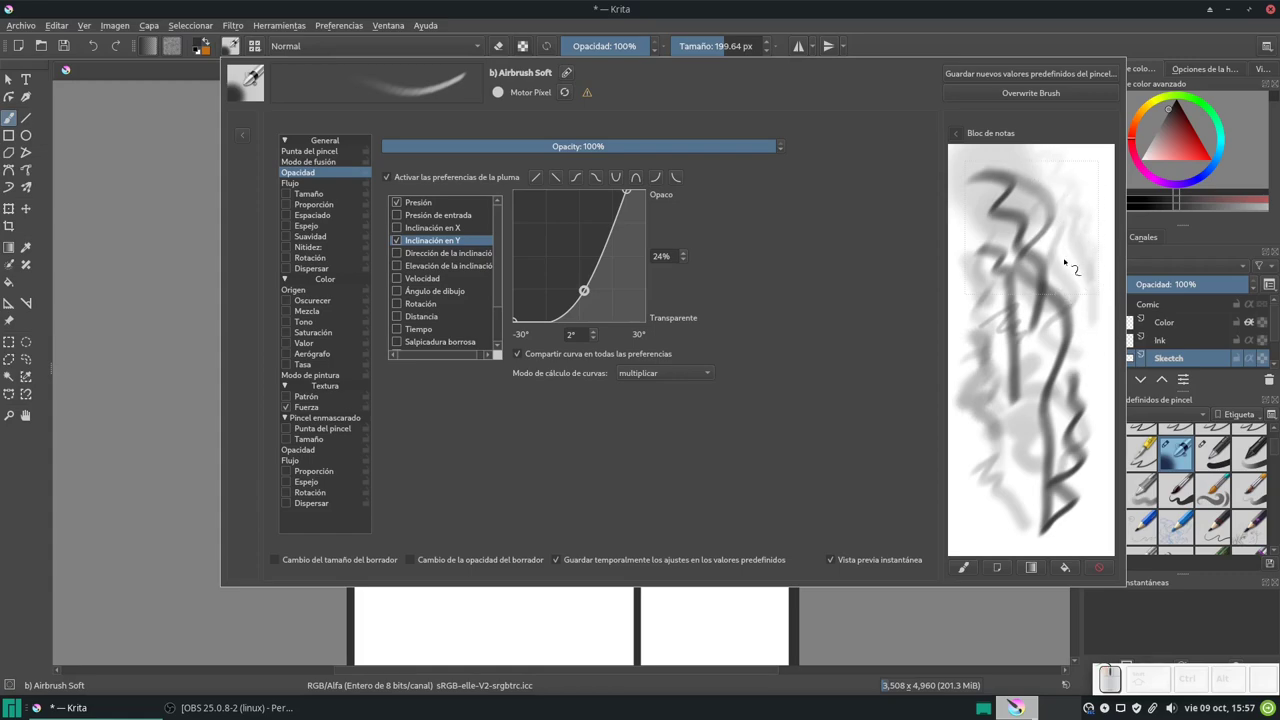
pyautogui.moveTo(584, 291); pyautogui.dragTo(582, 275)
pyautogui.moveTo(973, 243); pyautogui.dragTo(986, 290)
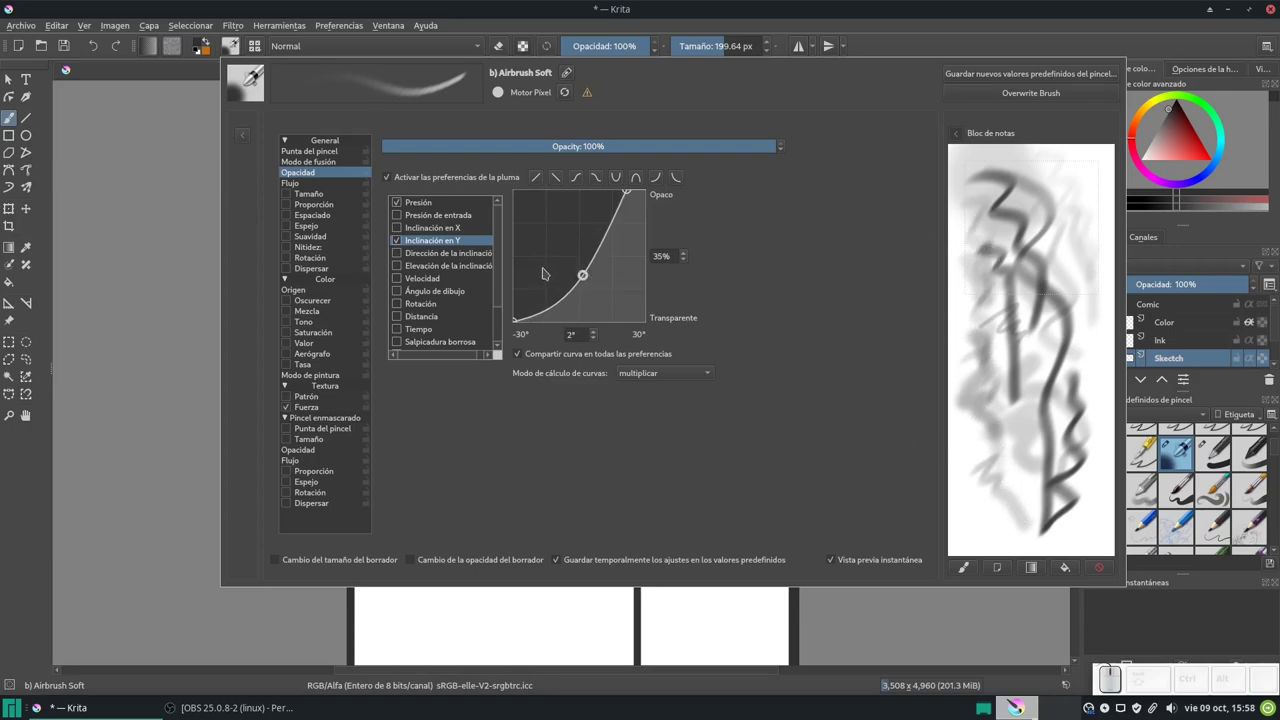
pyautogui.click(300, 185)
# Step: Drive size by pressure on a U-shaped curve, test it, then fill the scratchpad orange
pyautogui.click(307, 195)
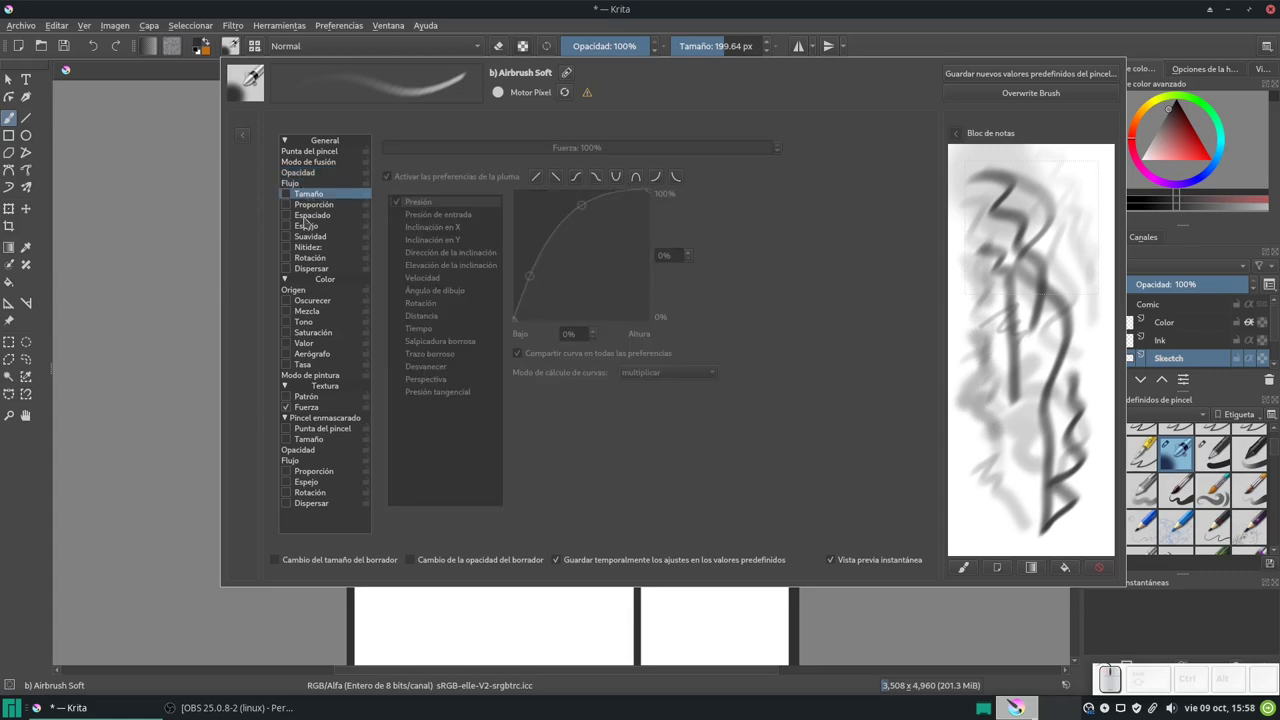
pyautogui.click(286, 195)
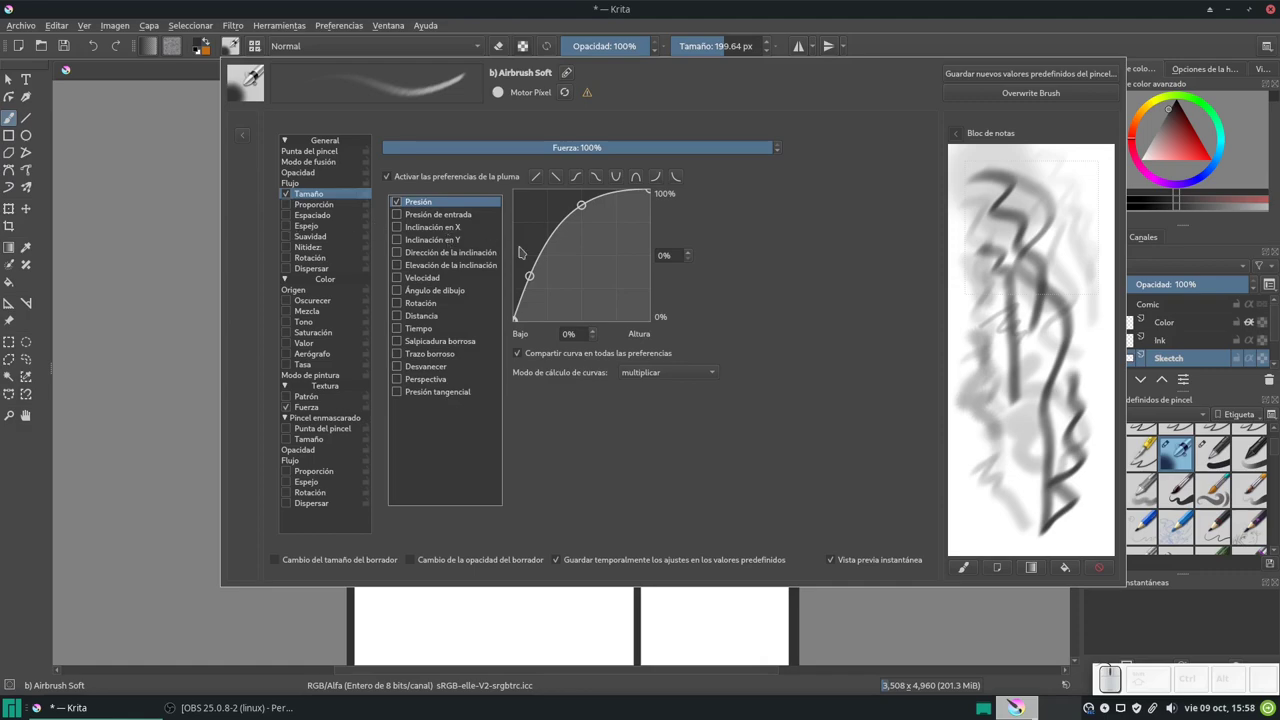
pyautogui.click(617, 178)
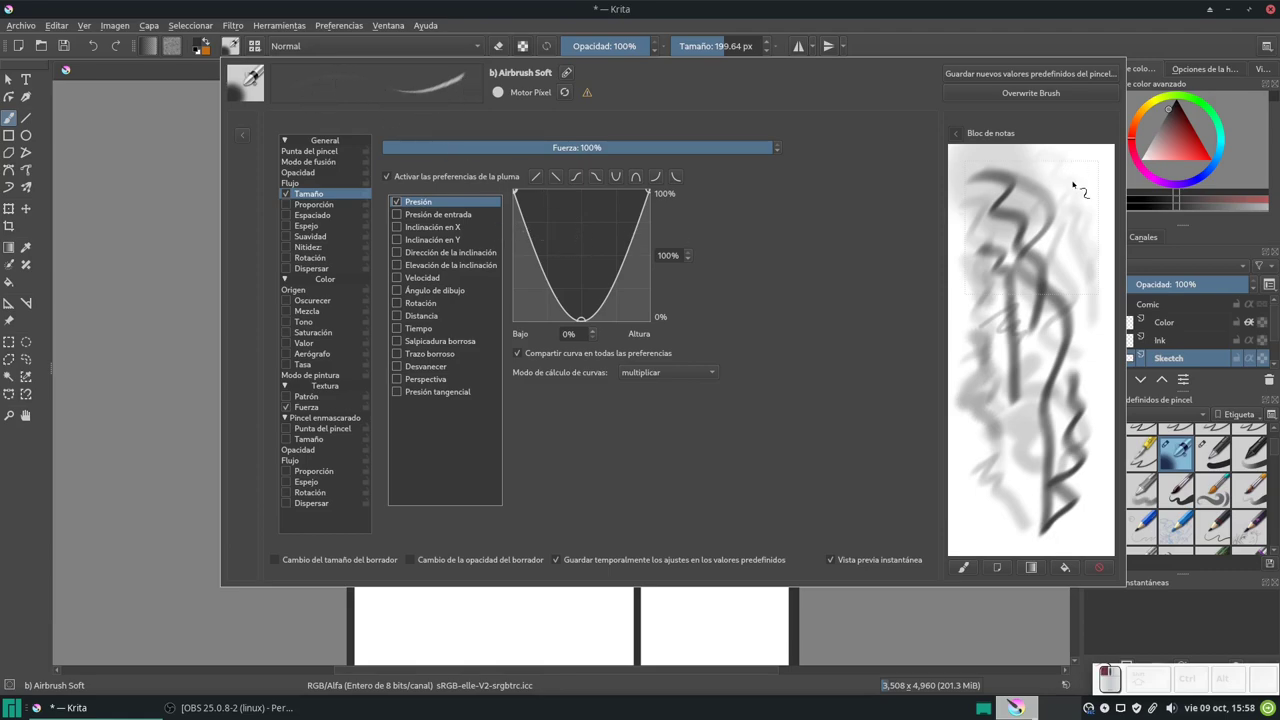
pyautogui.moveTo(1092, 254); pyautogui.dragTo(1098, 500)
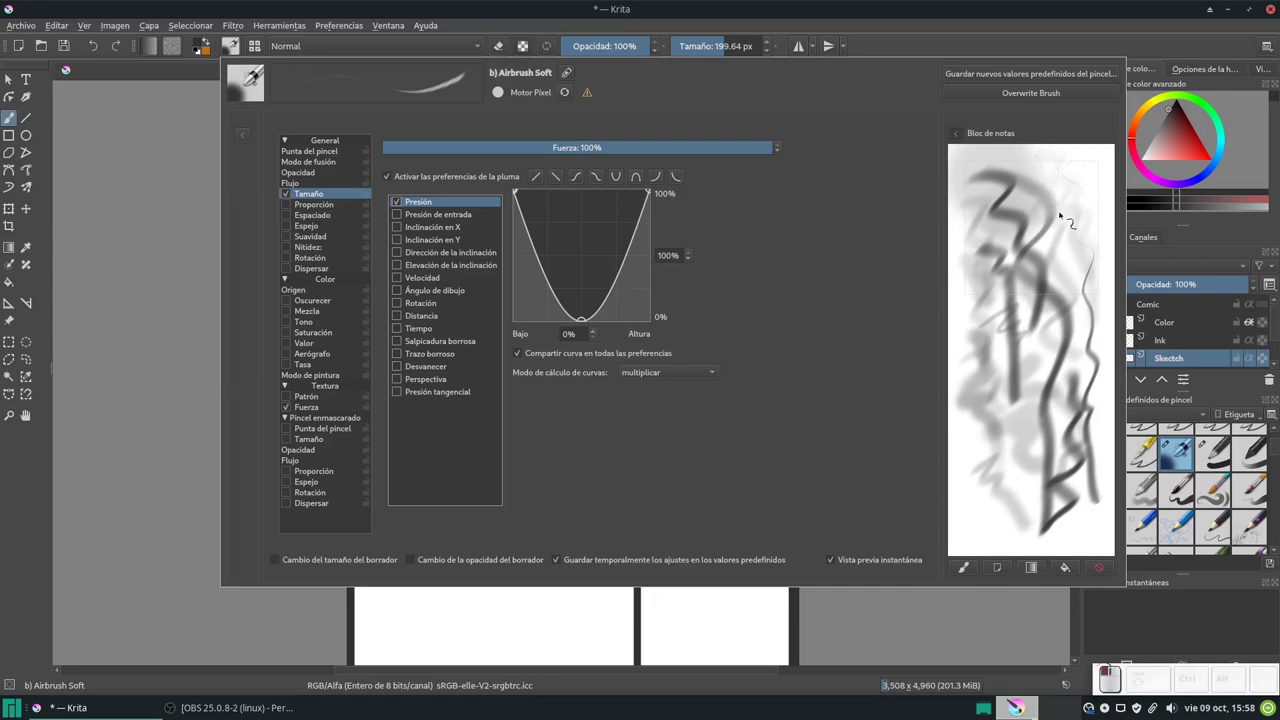
pyautogui.moveTo(1060, 216); pyautogui.dragTo(1071, 490)
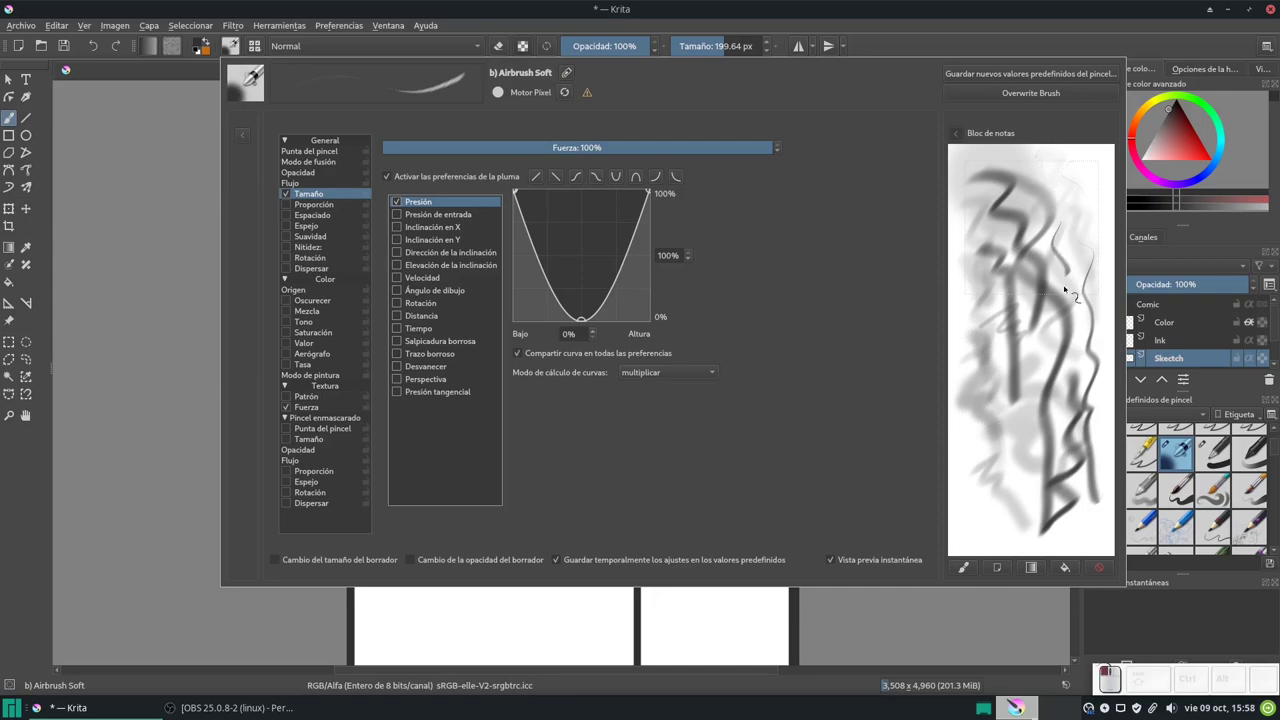
pyautogui.click(1064, 567)
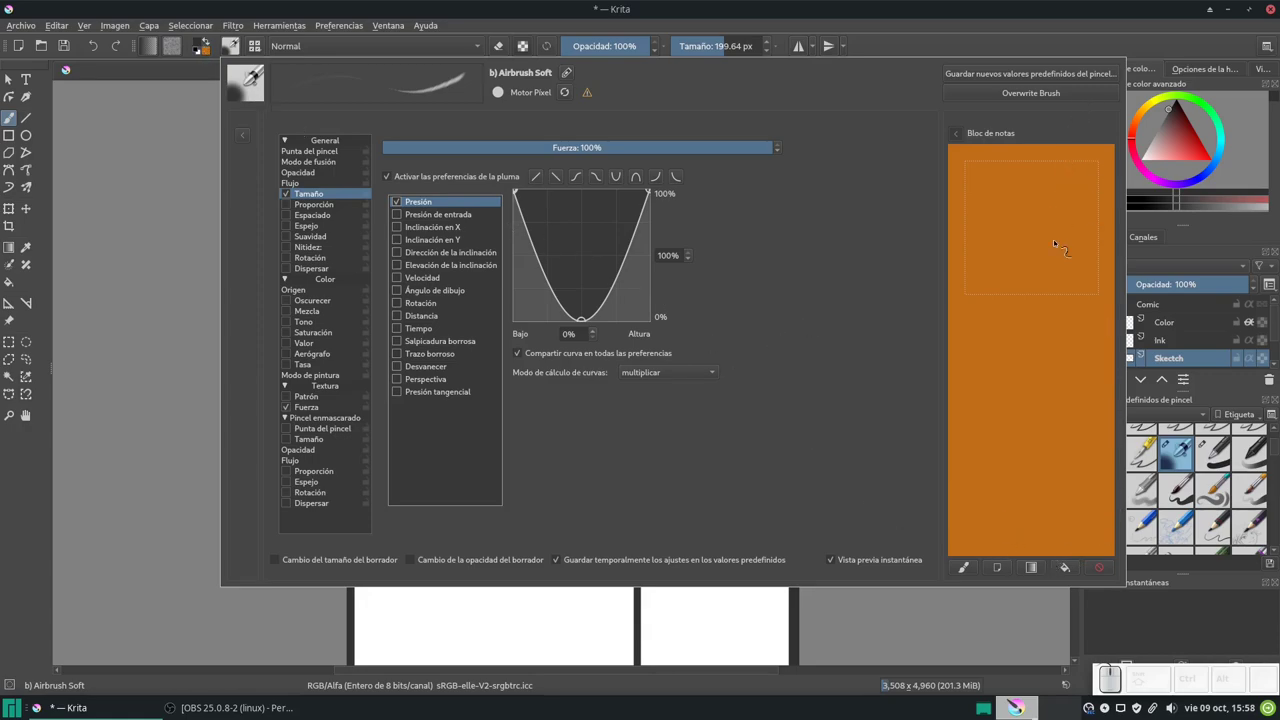
# Step: Pick white as the painting colour from the colour triangle
pyautogui.press('Escape')
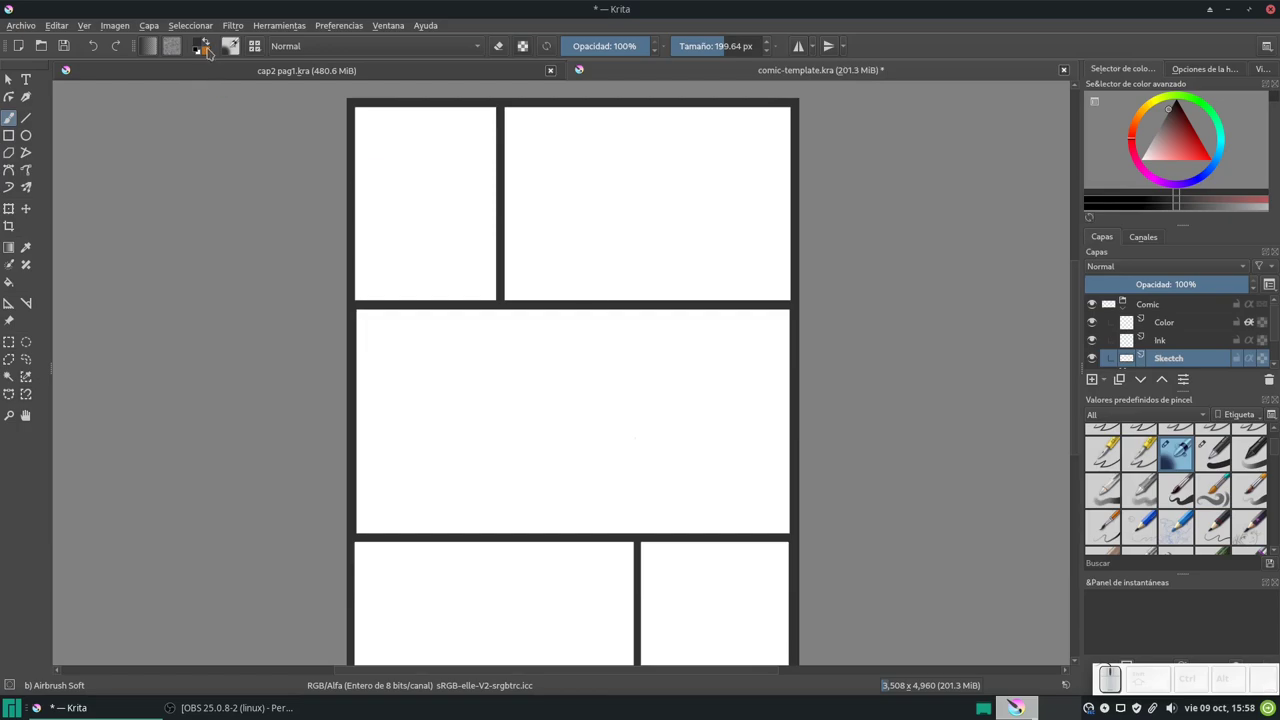
pyautogui.click(204, 48)
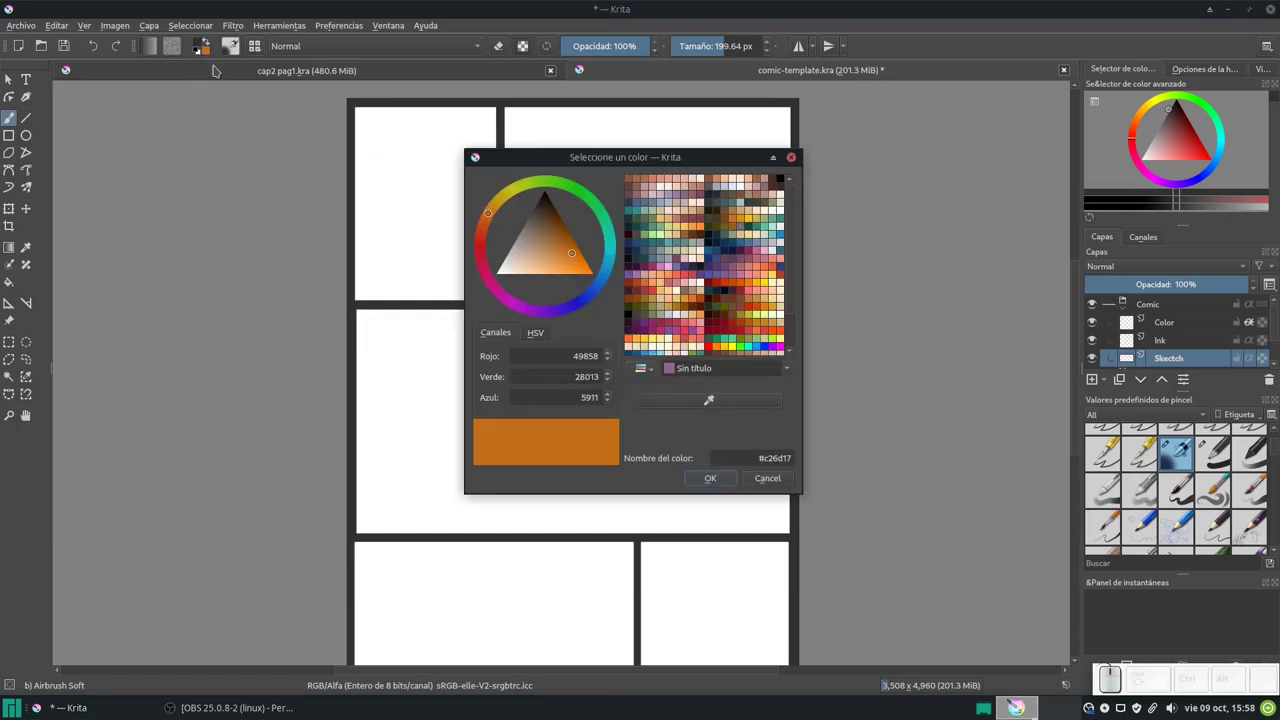
pyautogui.moveTo(545, 248); pyautogui.dragTo(500, 270)
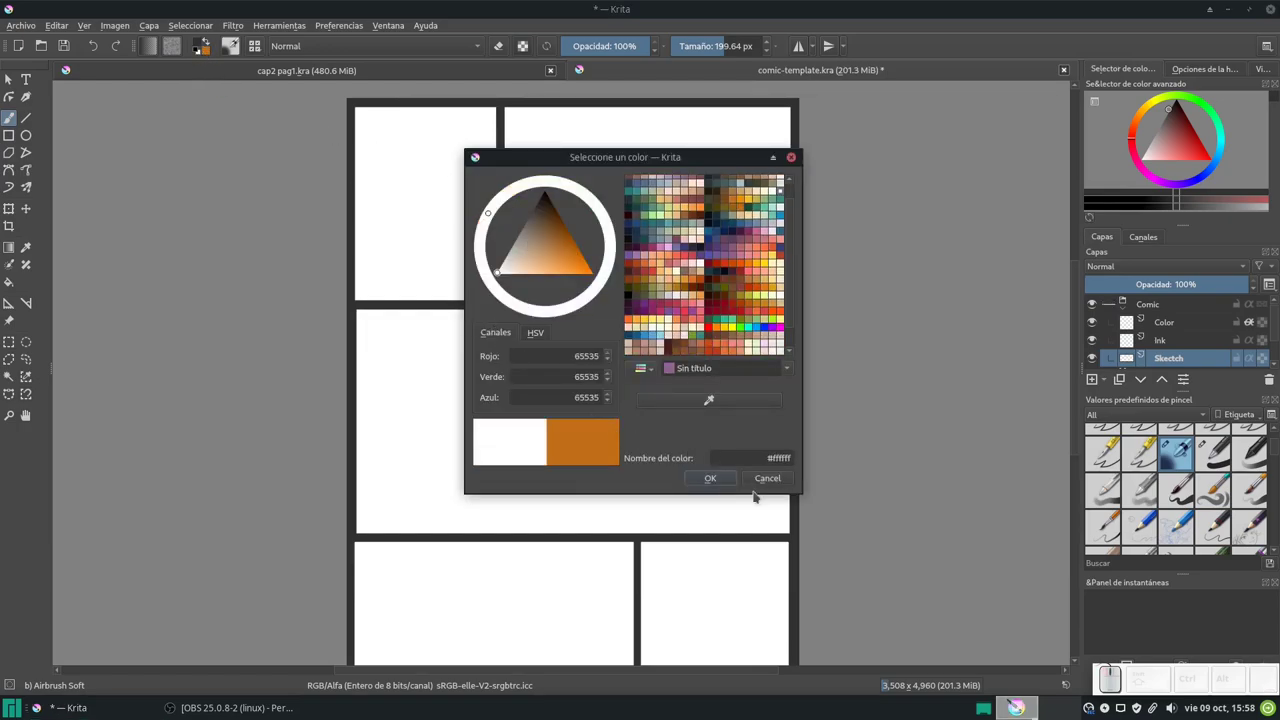
pyautogui.click(710, 478)
# Step: Clear the scratchpad to white and stop brush size following pressure
pyautogui.click(230, 46)
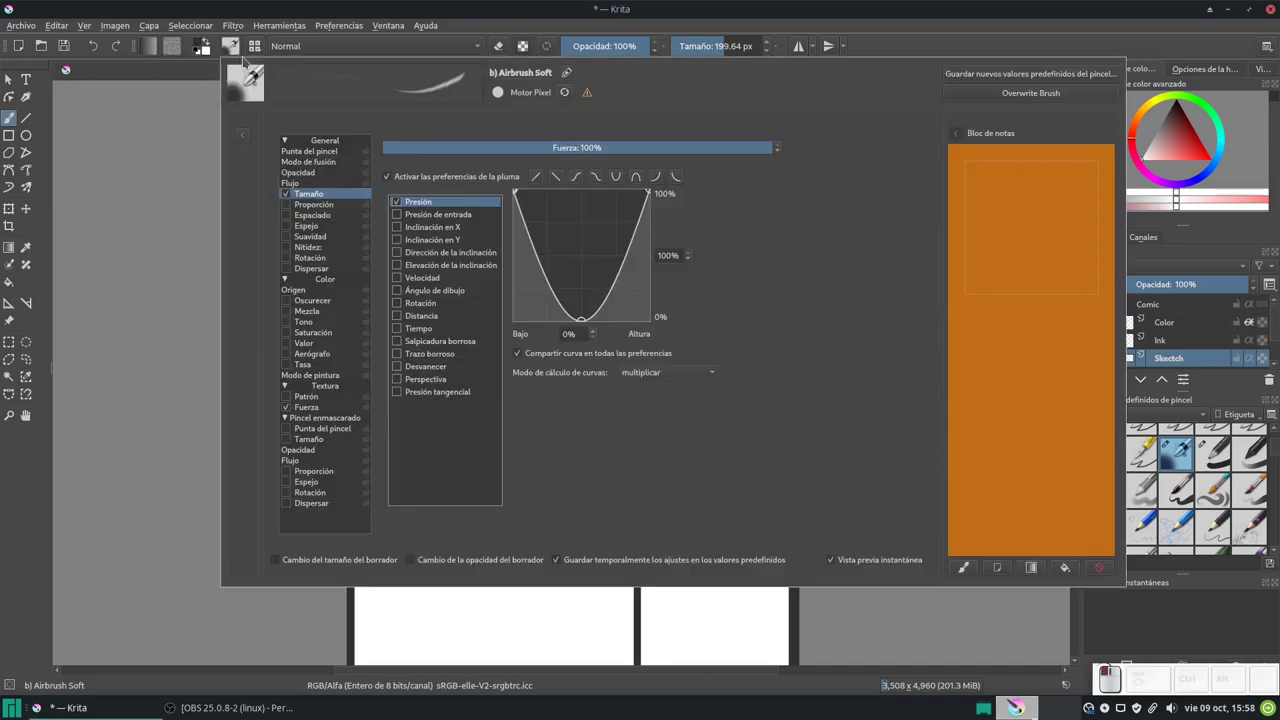
pyautogui.click(1099, 567)
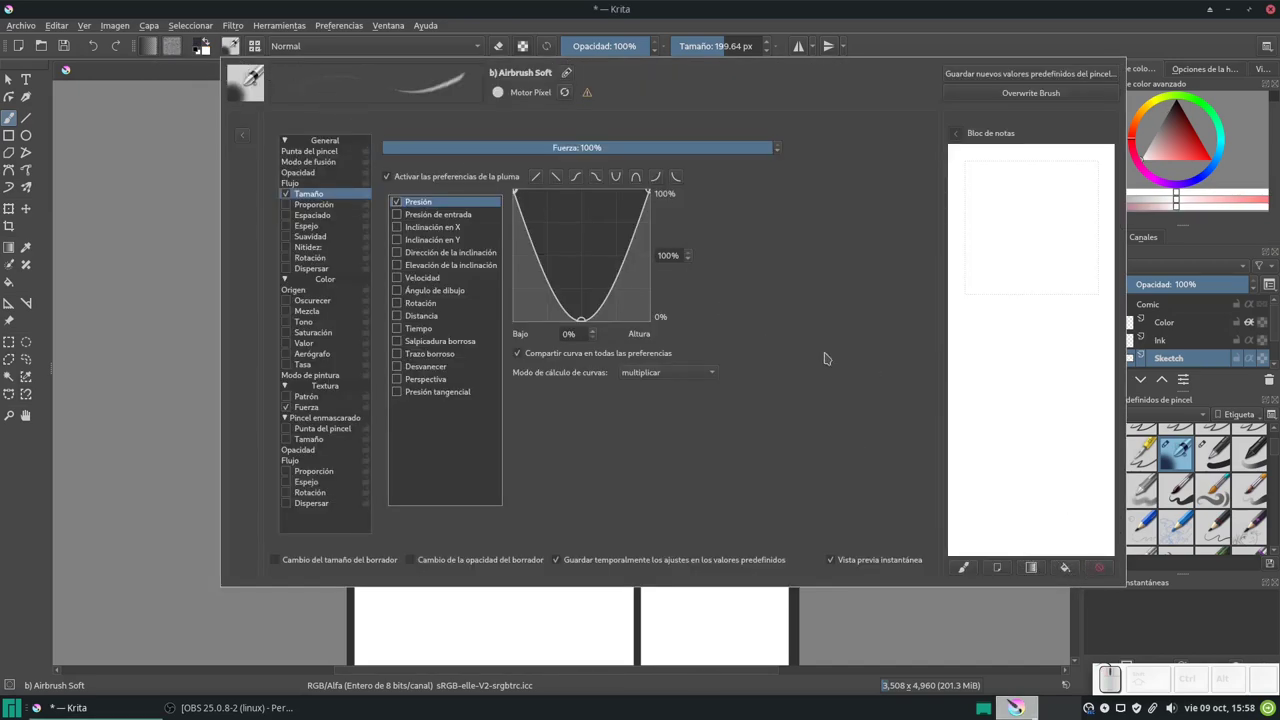
pyautogui.click(286, 194)
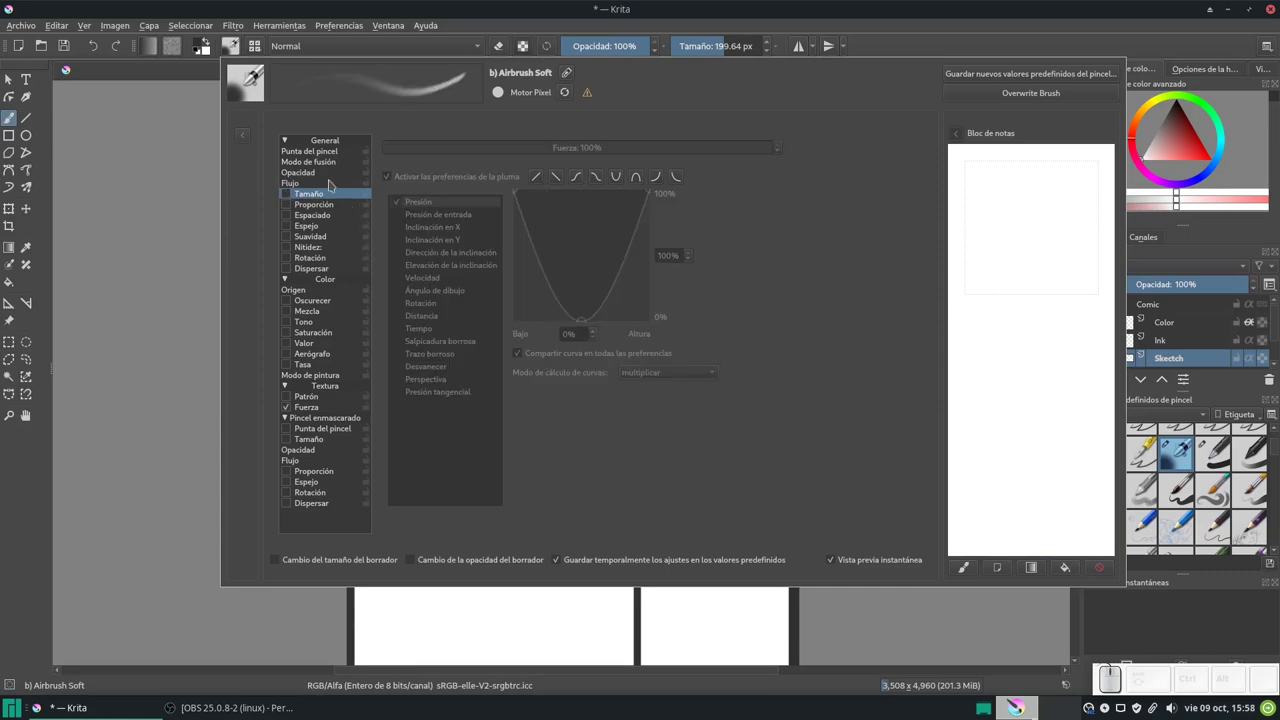
# Step: Make the brush ratio follow pen pressure with a curve point at 72%/26%
pyautogui.click(326, 205)
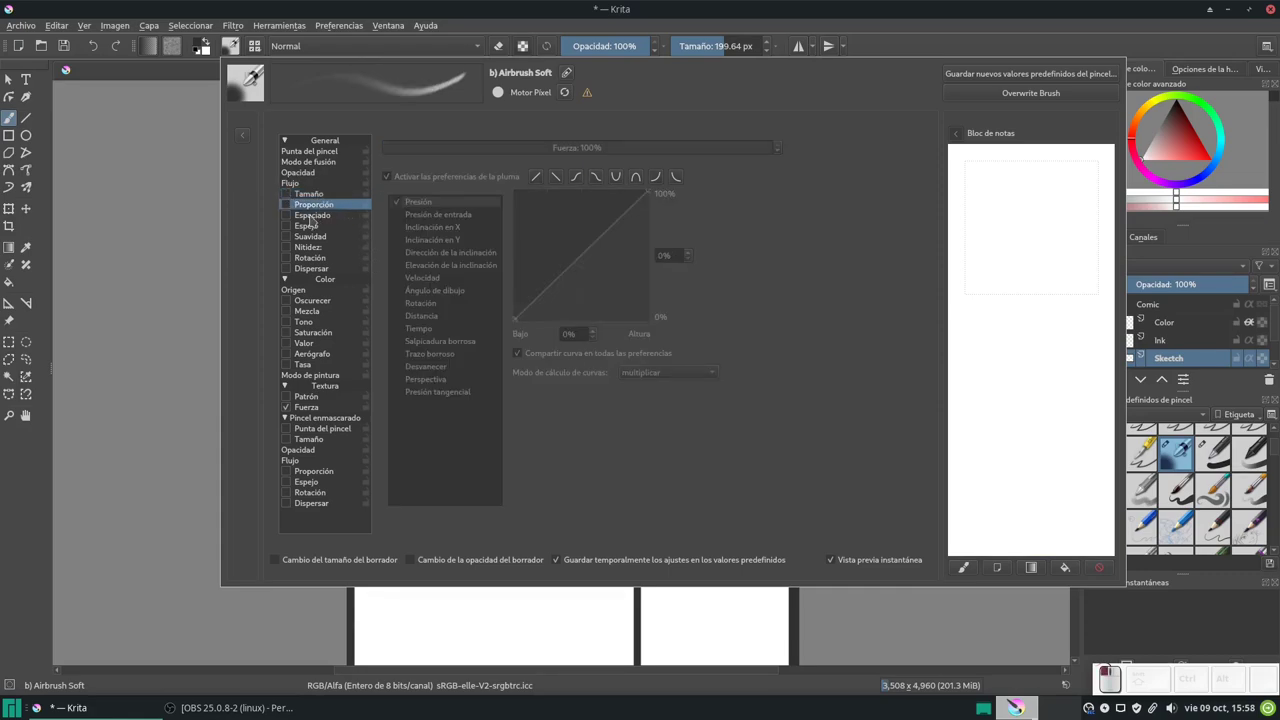
pyautogui.click(286, 205)
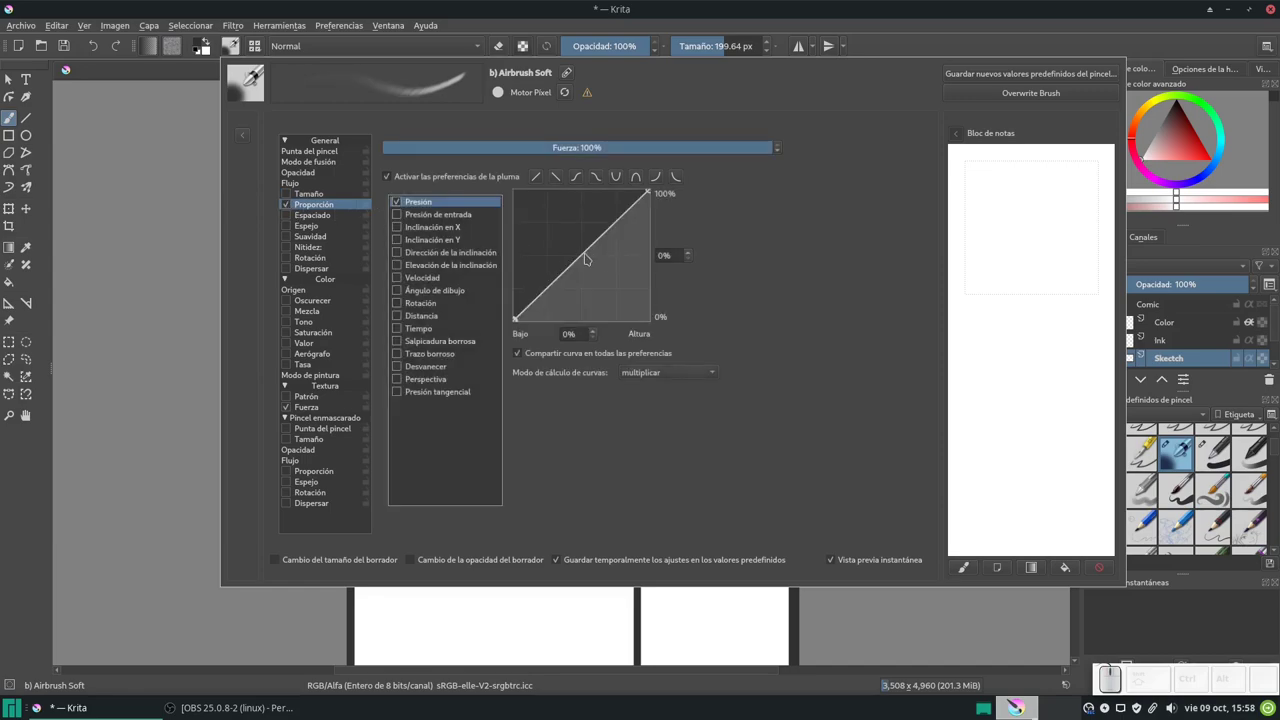
pyautogui.moveTo(586, 259); pyautogui.dragTo(611, 288)
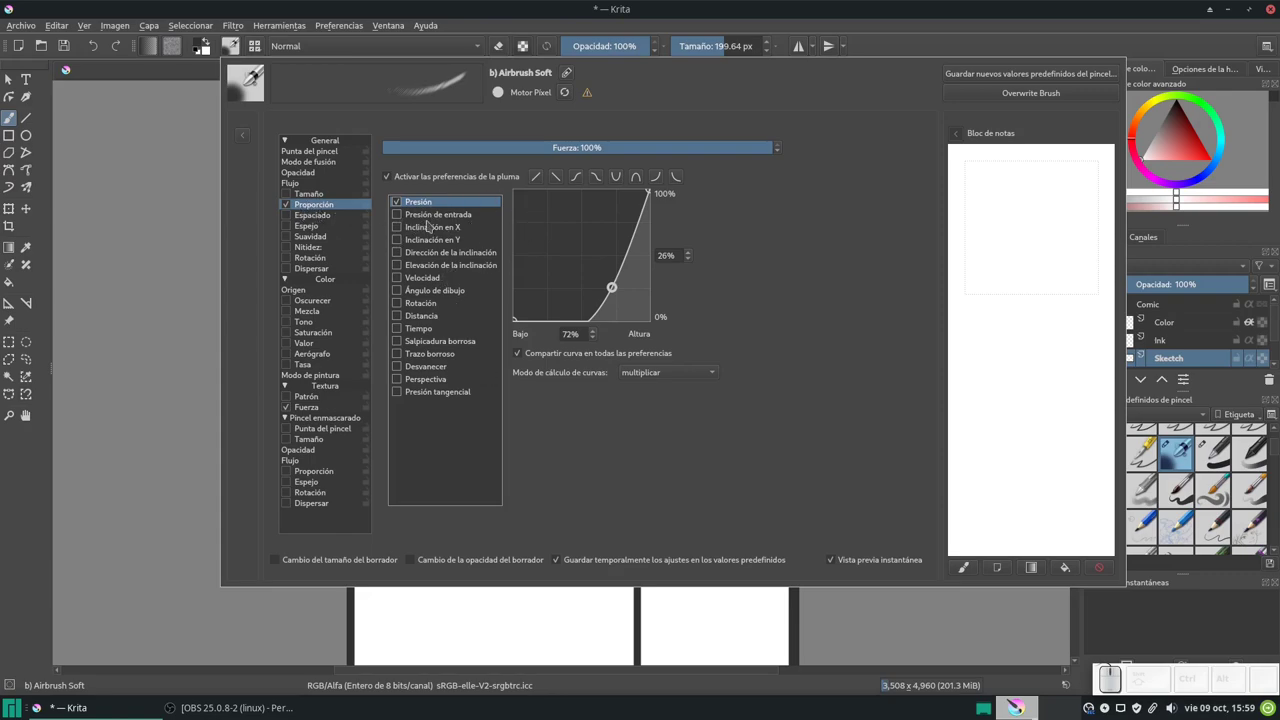
# Step: Paint diagonal test strokes on the scratchpad, then switch ratio pressure control off
pyautogui.moveTo(981, 173); pyautogui.dragTo(989, 182)
pyautogui.moveTo(990, 237); pyautogui.dragTo(1050, 452)
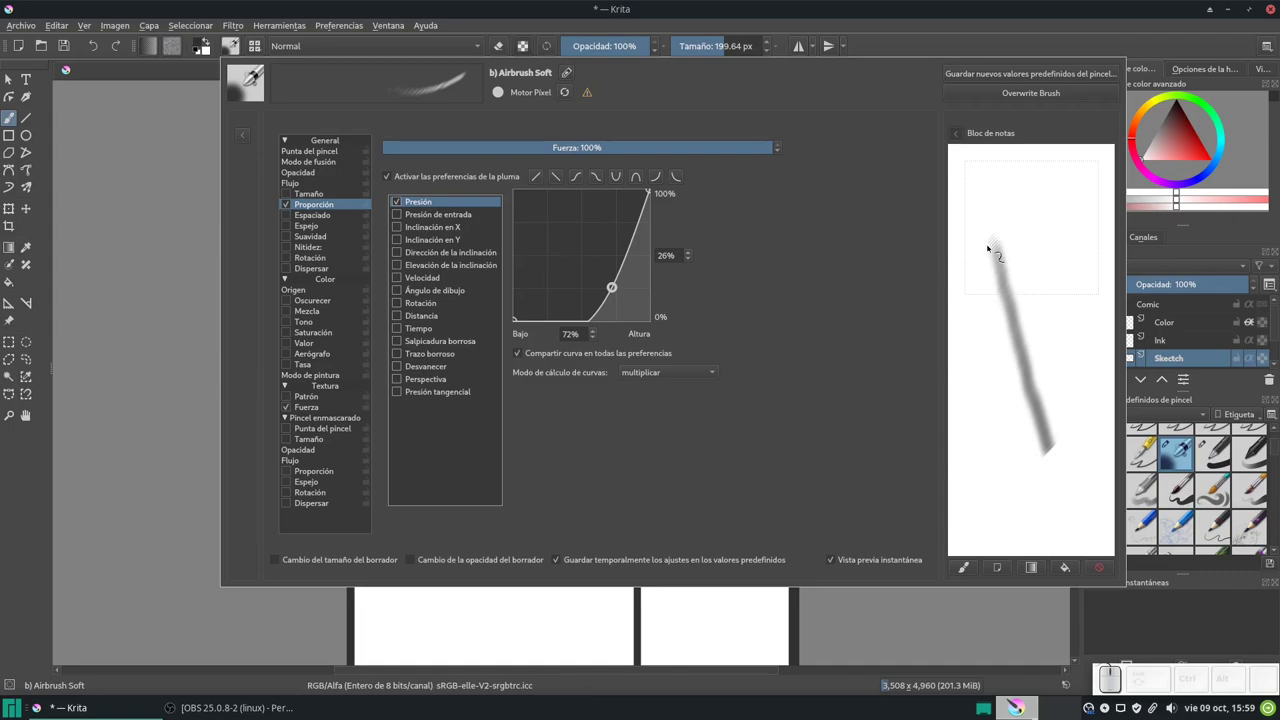
pyautogui.moveTo(1025, 168); pyautogui.dragTo(1092, 402)
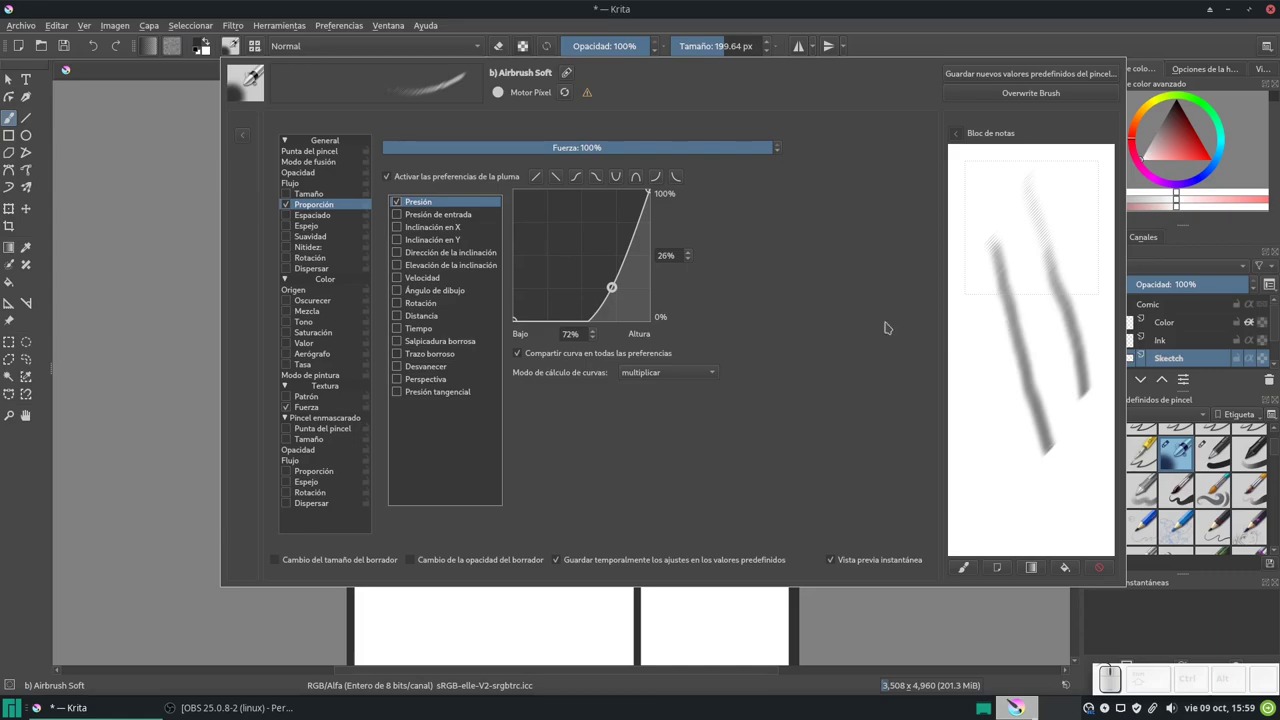
pyautogui.click(286, 205)
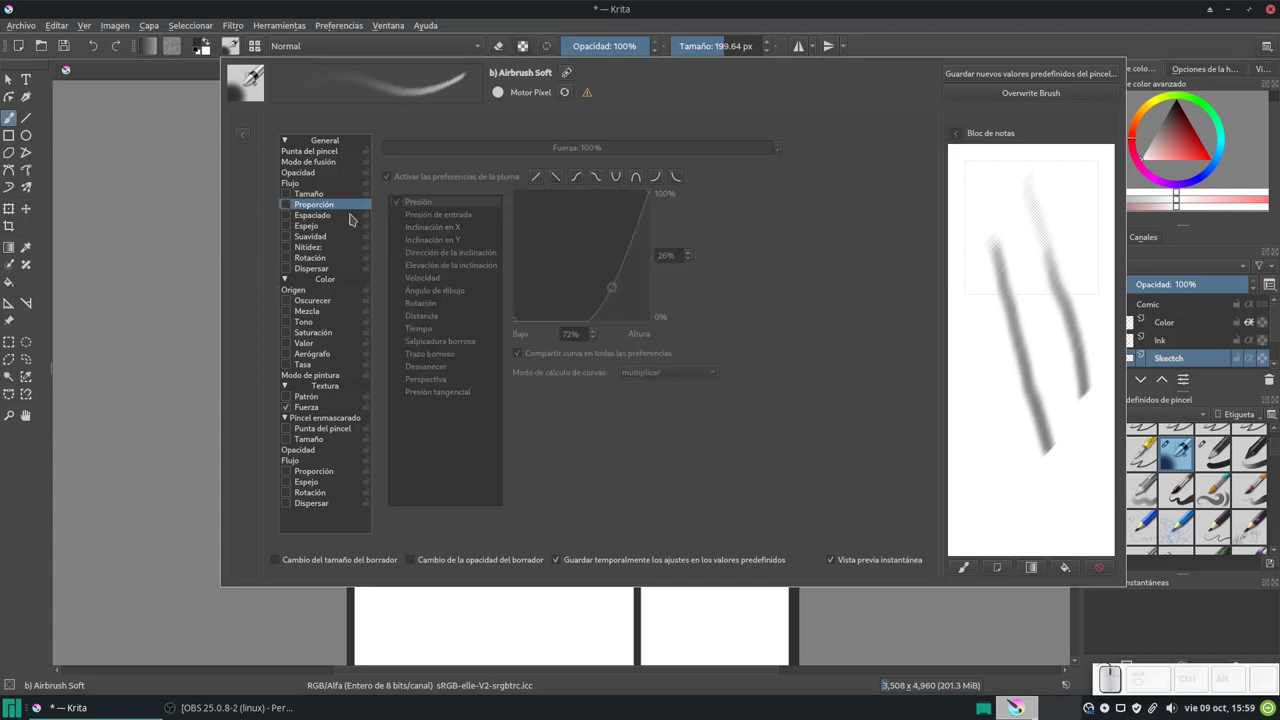
# Step: Enable pressure-controlled spacing with a U-shaped curve, test two strokes, and clear the scratchpad
pyautogui.click(300, 216)
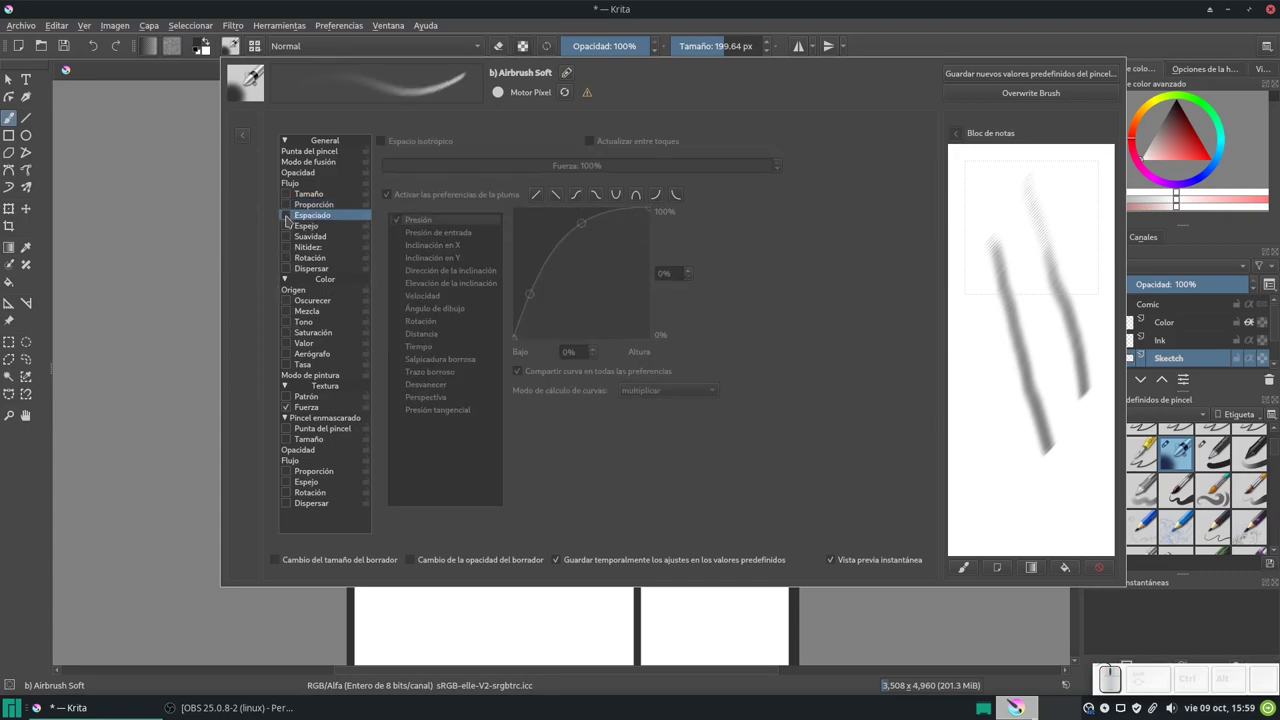
pyautogui.click(286, 215)
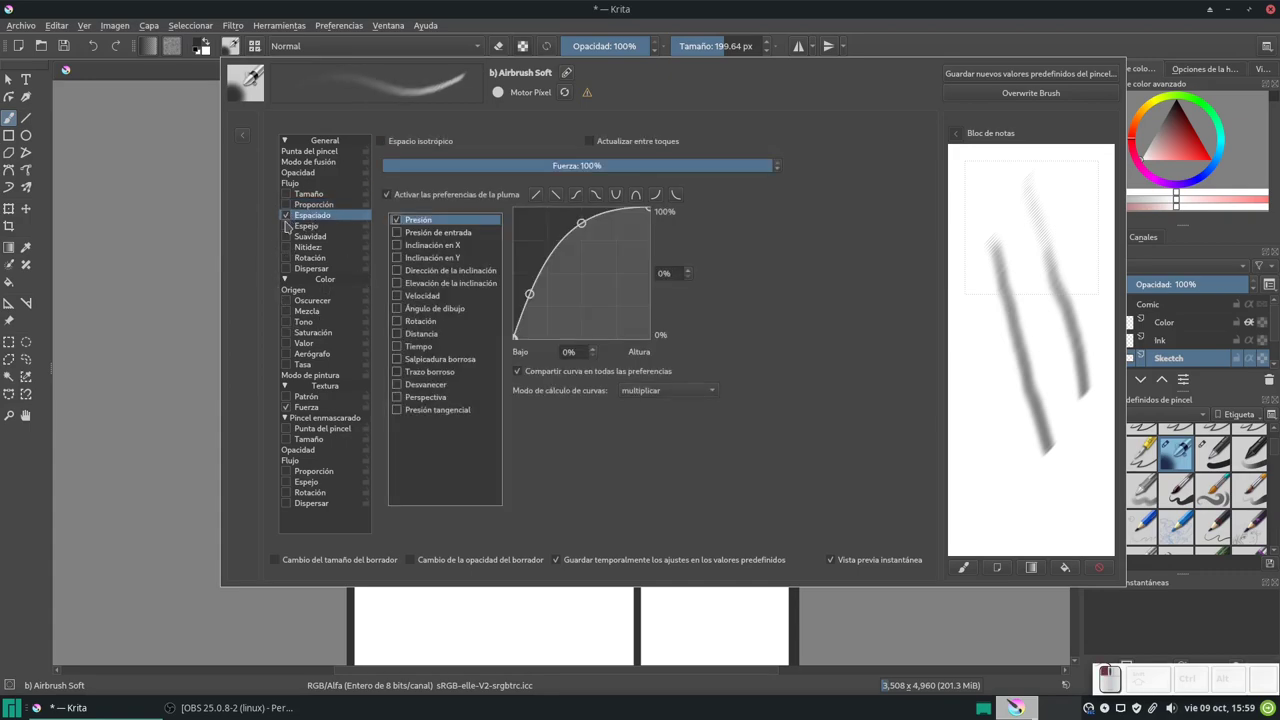
pyautogui.click(618, 196)
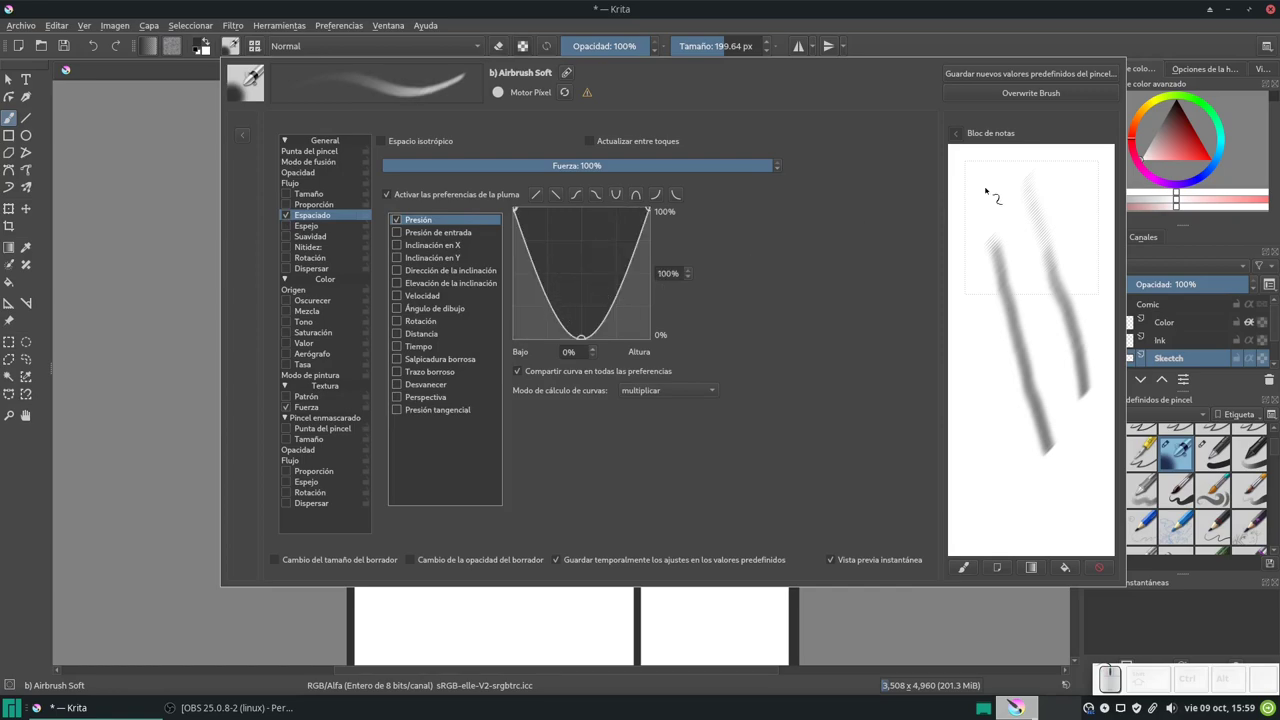
pyautogui.moveTo(985, 177)
pyautogui.mouseDown()
pyautogui.moveTo(1006, 251)
pyautogui.moveTo(1016, 486)
pyautogui.mouseUp()
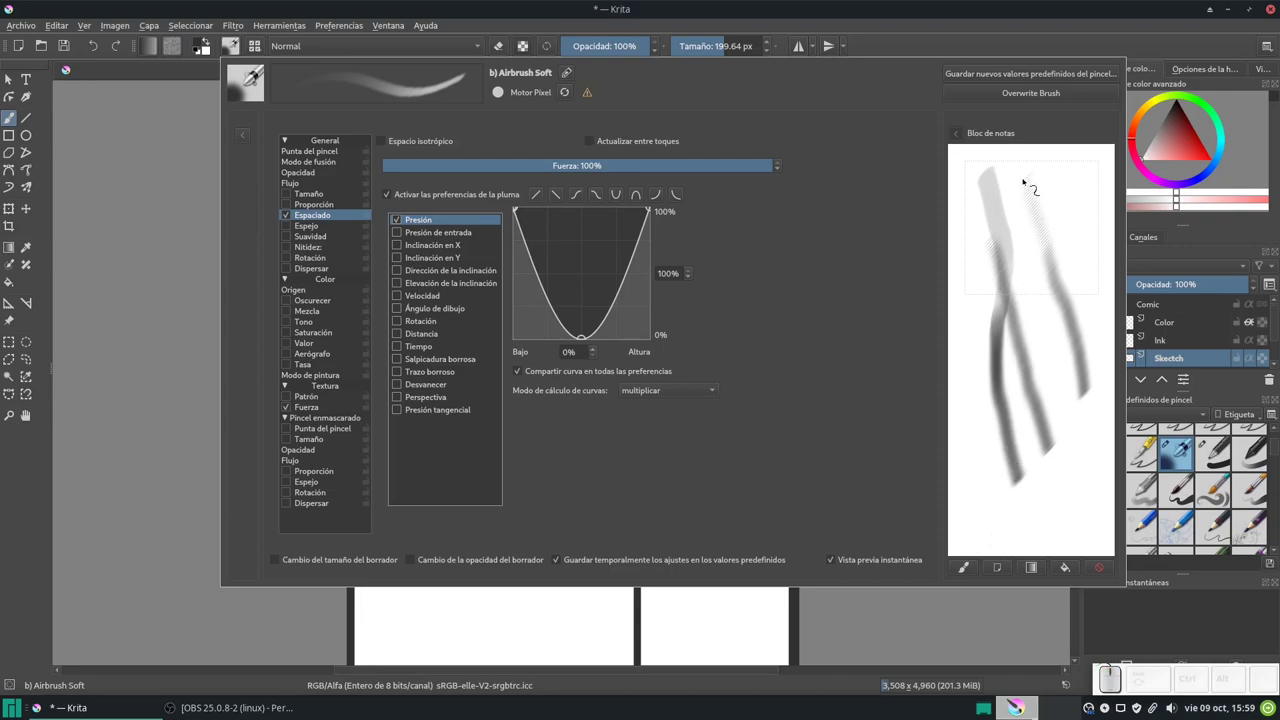
pyautogui.moveTo(1020, 180)
pyautogui.mouseDown()
pyautogui.moveTo(1051, 371)
pyautogui.moveTo(1038, 495)
pyautogui.mouseUp()
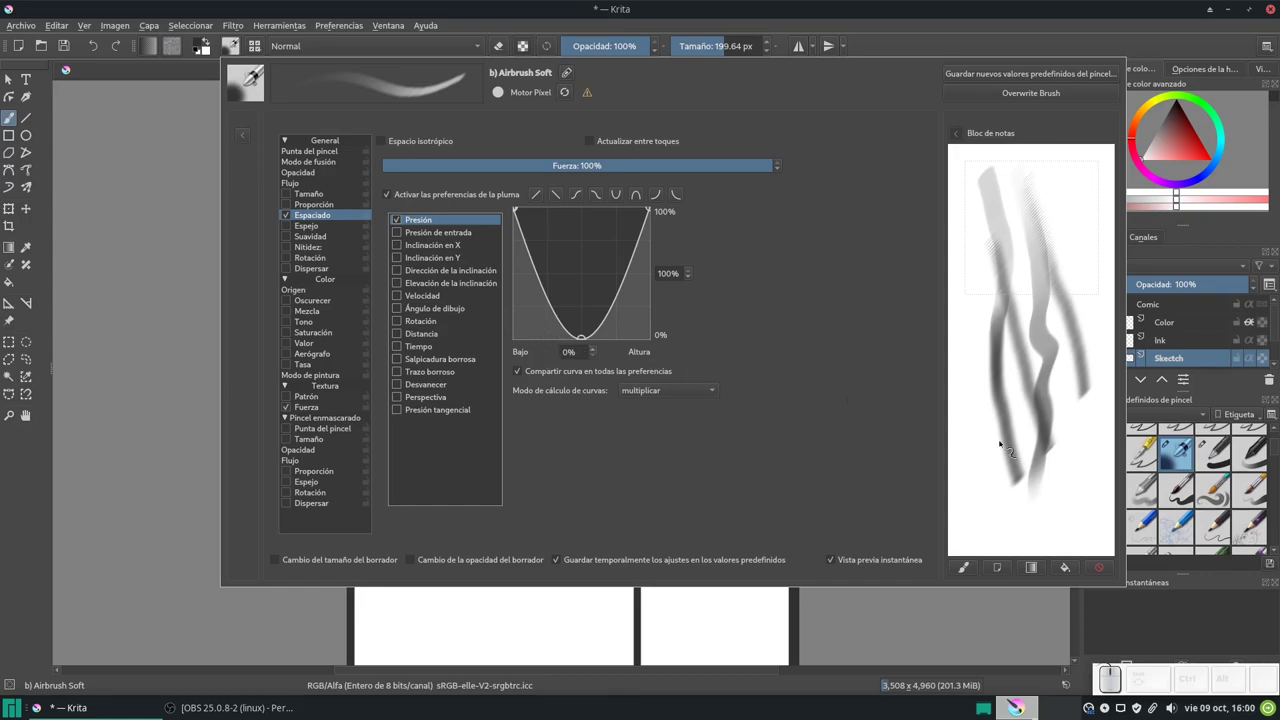
pyautogui.click(1097, 569)
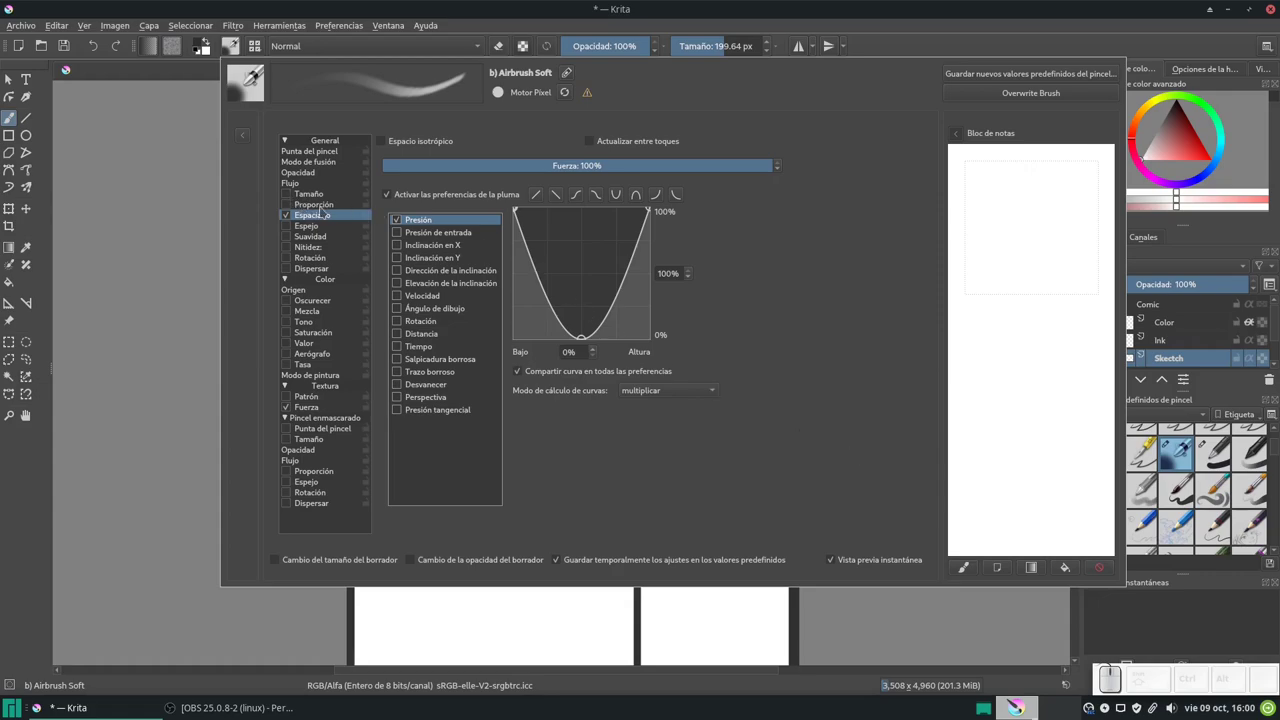
# Step: Switch the spacing curve to an inverted U and paint two vertical test strokes
pyautogui.click(635, 194)
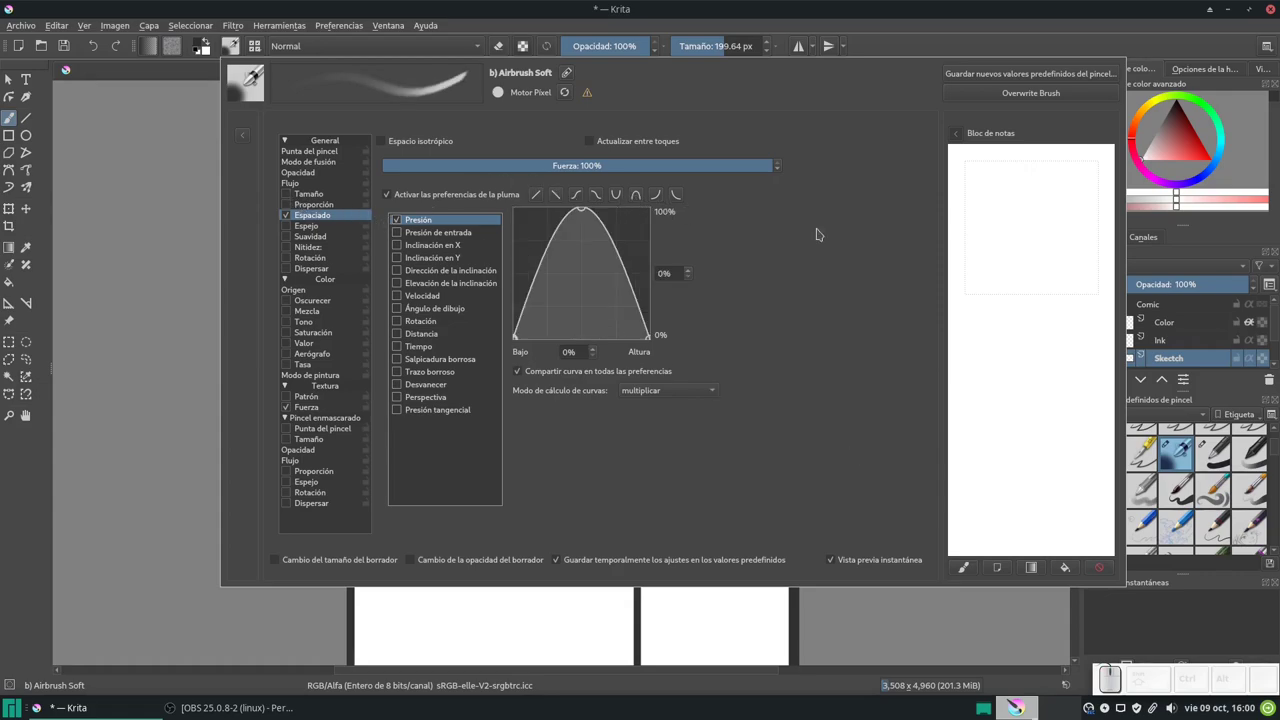
pyautogui.moveTo(1004, 179)
pyautogui.mouseDown()
pyautogui.moveTo(1028, 325)
pyautogui.moveTo(1025, 450)
pyautogui.mouseUp()
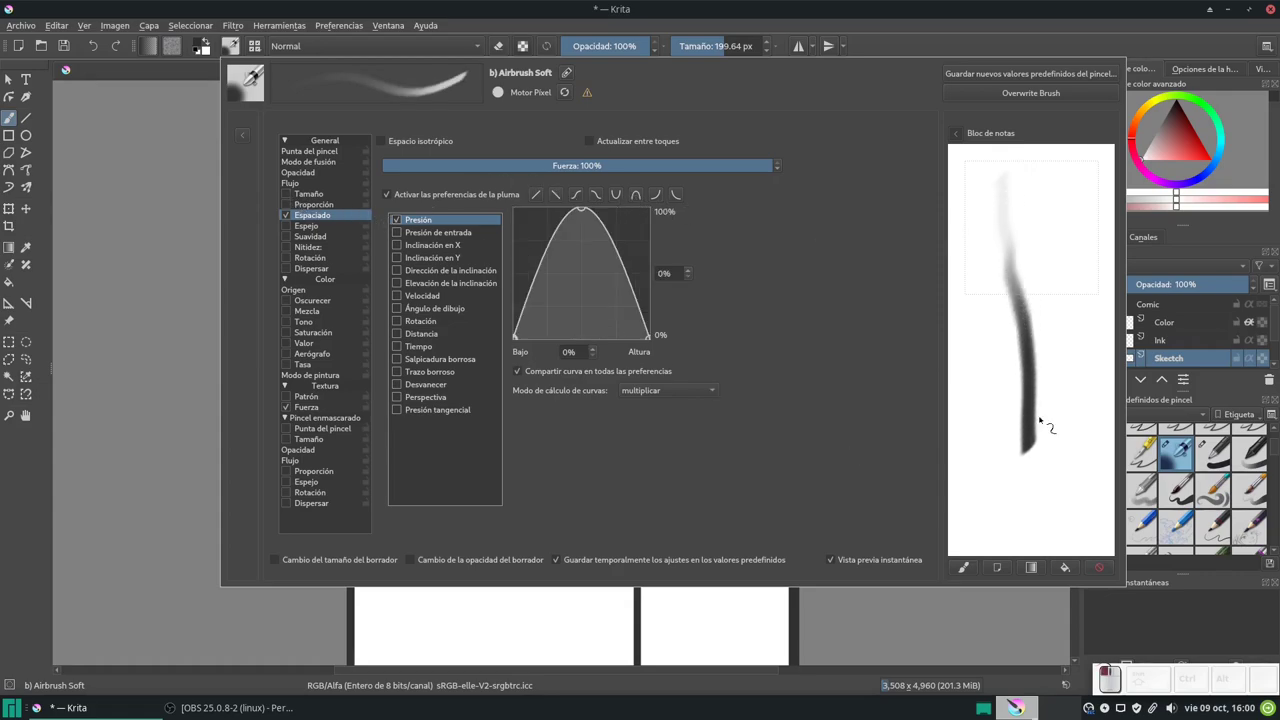
pyautogui.moveTo(1036, 174); pyautogui.dragTo(1068, 472)
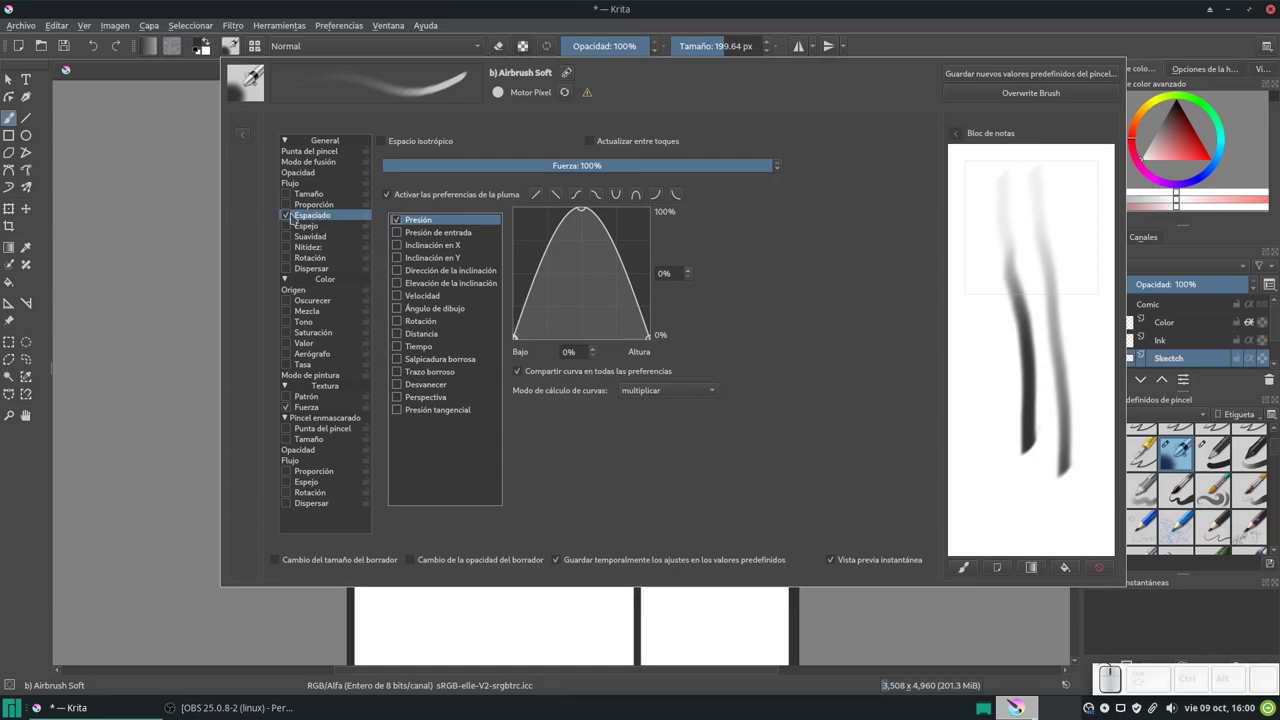
# Step: Turn off pressure spacing, enable Mirror (Espejo), and test it with a stroke
pyautogui.click(287, 215)
pyautogui.click(299, 228)
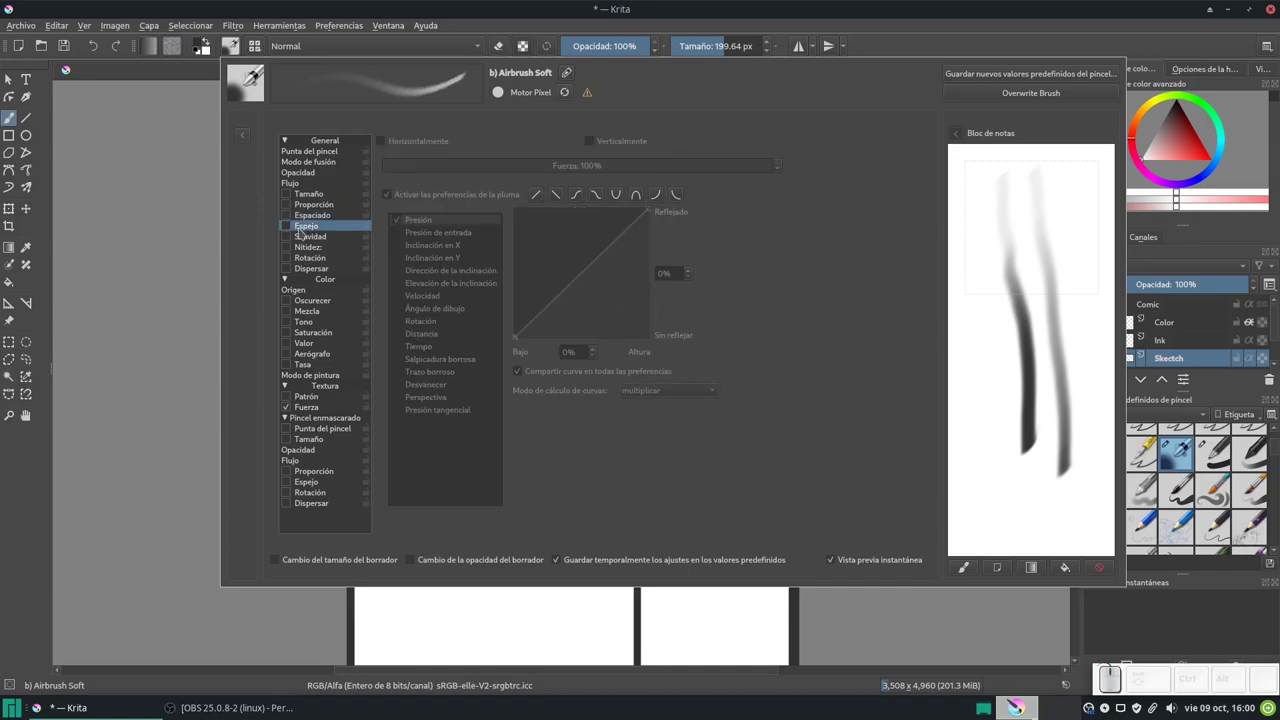
pyautogui.click(286, 226)
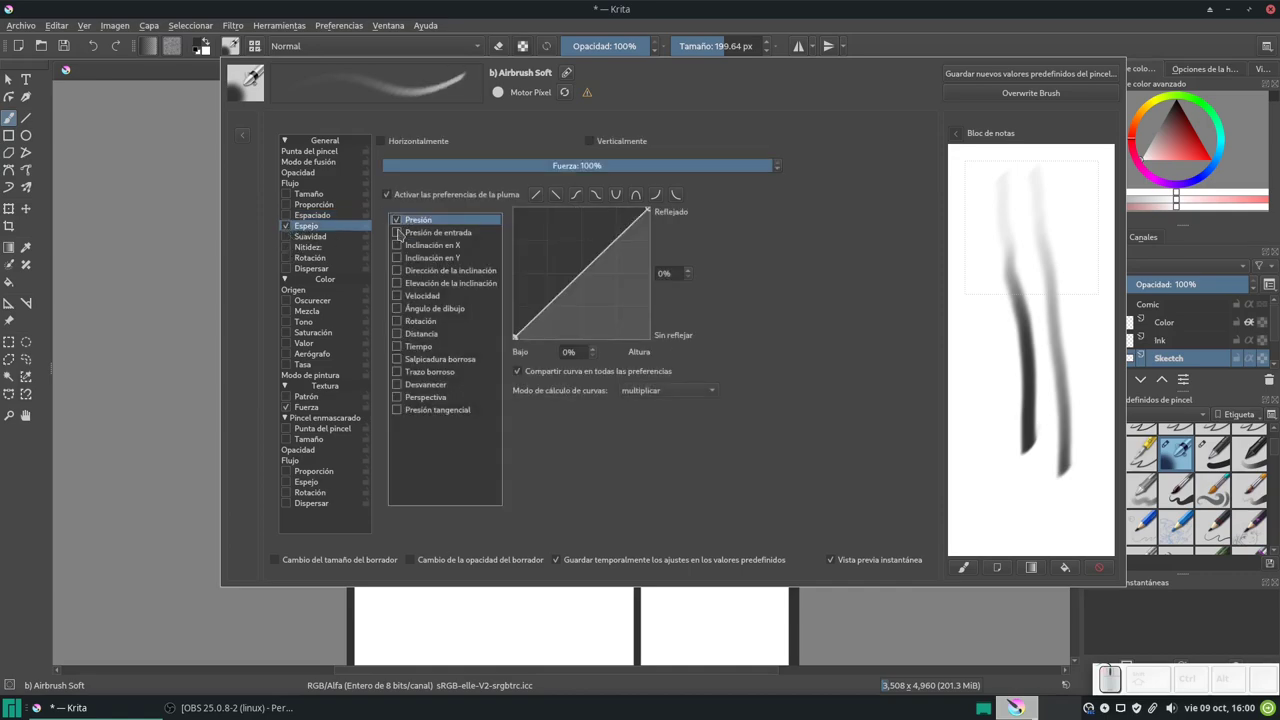
pyautogui.moveTo(1001, 192)
pyautogui.mouseDown()
pyautogui.moveTo(1004, 474)
pyautogui.moveTo(975, 503)
pyautogui.mouseUp()
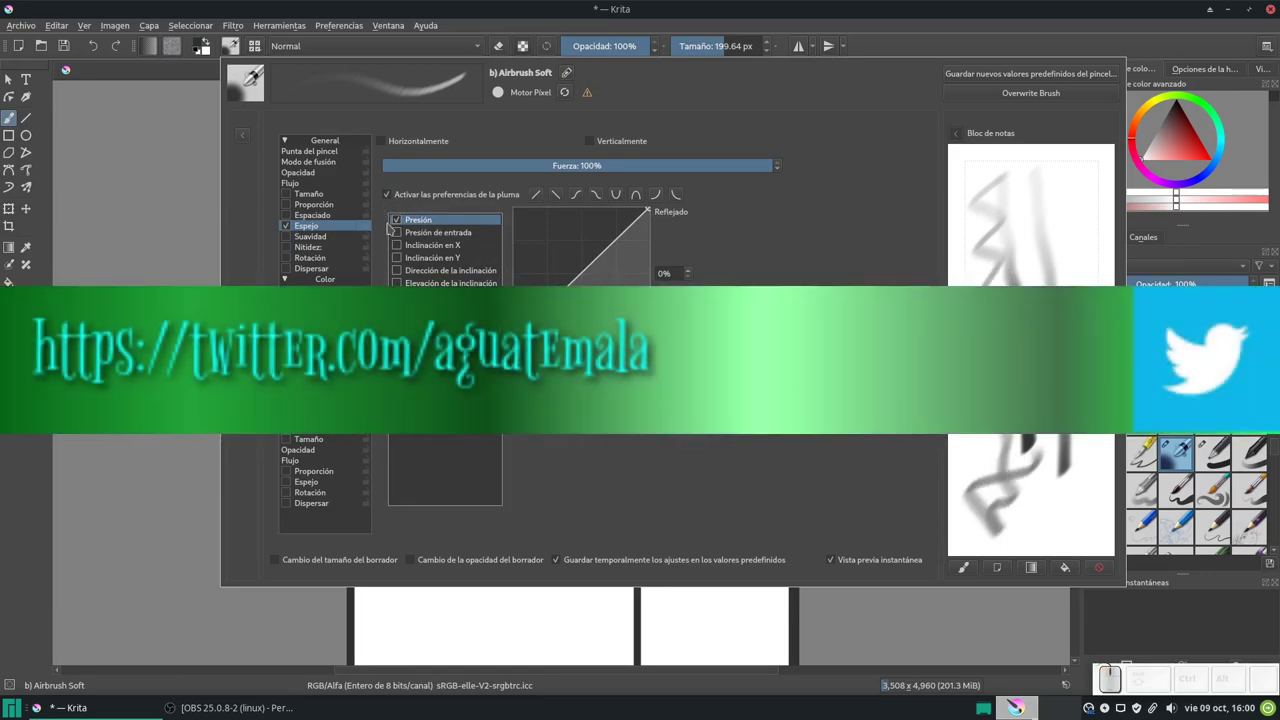
# Step: Add Pressure-in to the mirror sensors, paint more test strokes, then disable Mirror
pyautogui.click(397, 232)
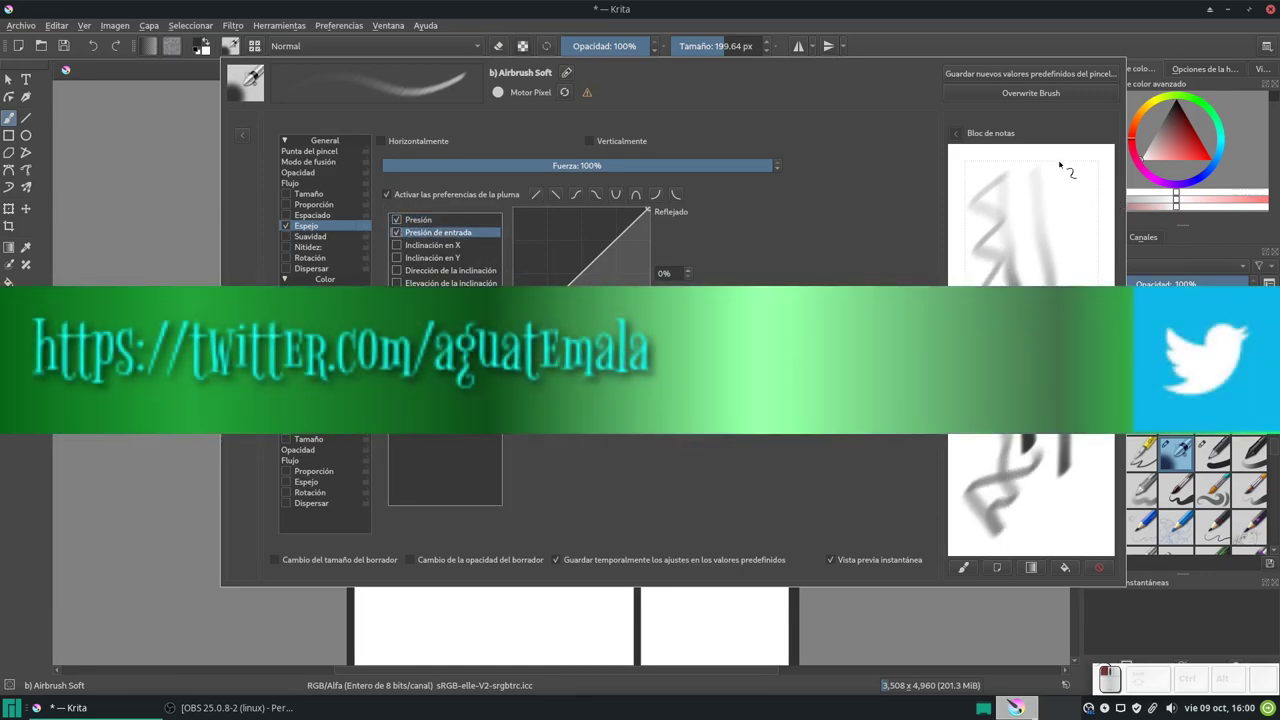
pyautogui.moveTo(1064, 201); pyautogui.dragTo(1084, 325)
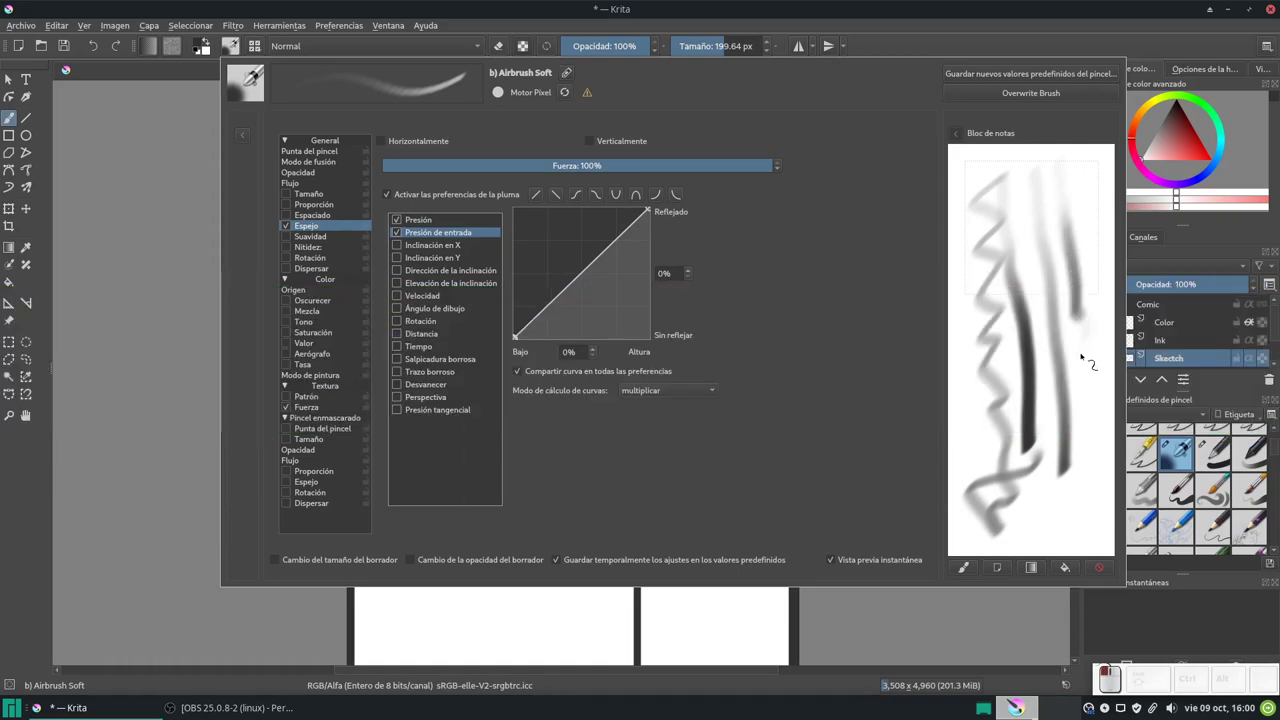
pyautogui.moveTo(1085, 153); pyautogui.dragTo(1090, 215)
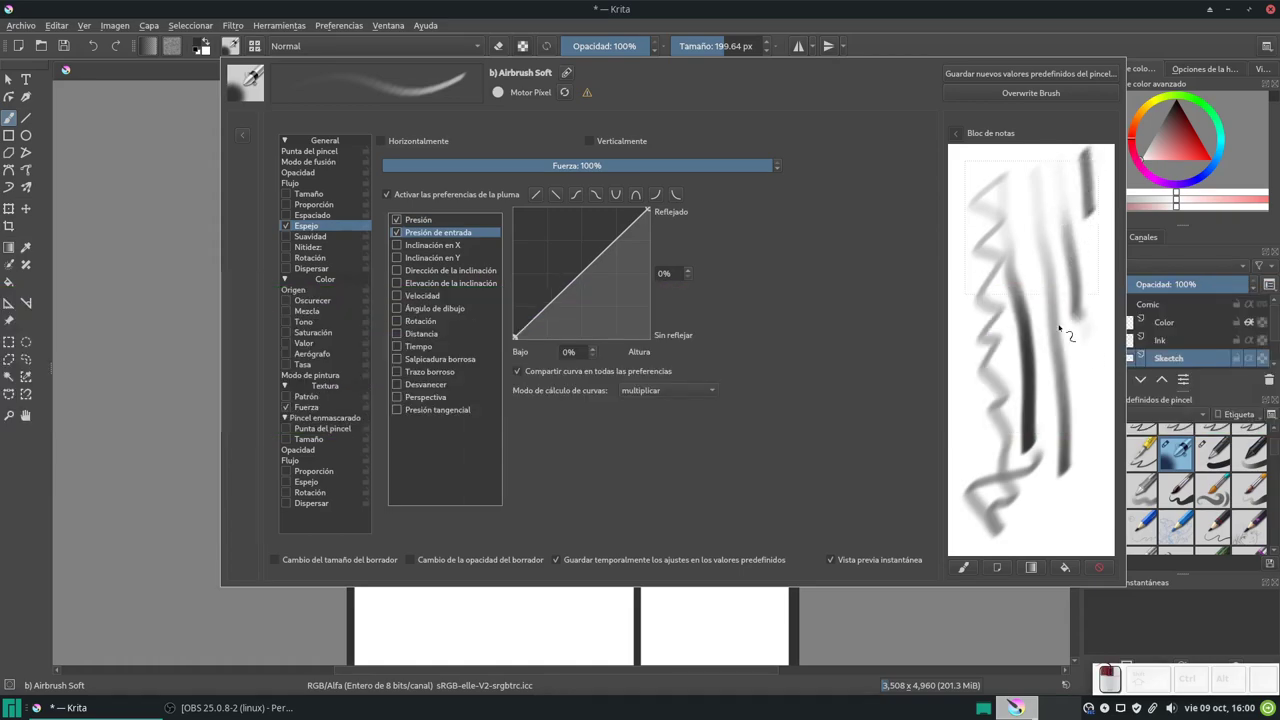
pyautogui.moveTo(1088, 398); pyautogui.dragTo(1062, 462)
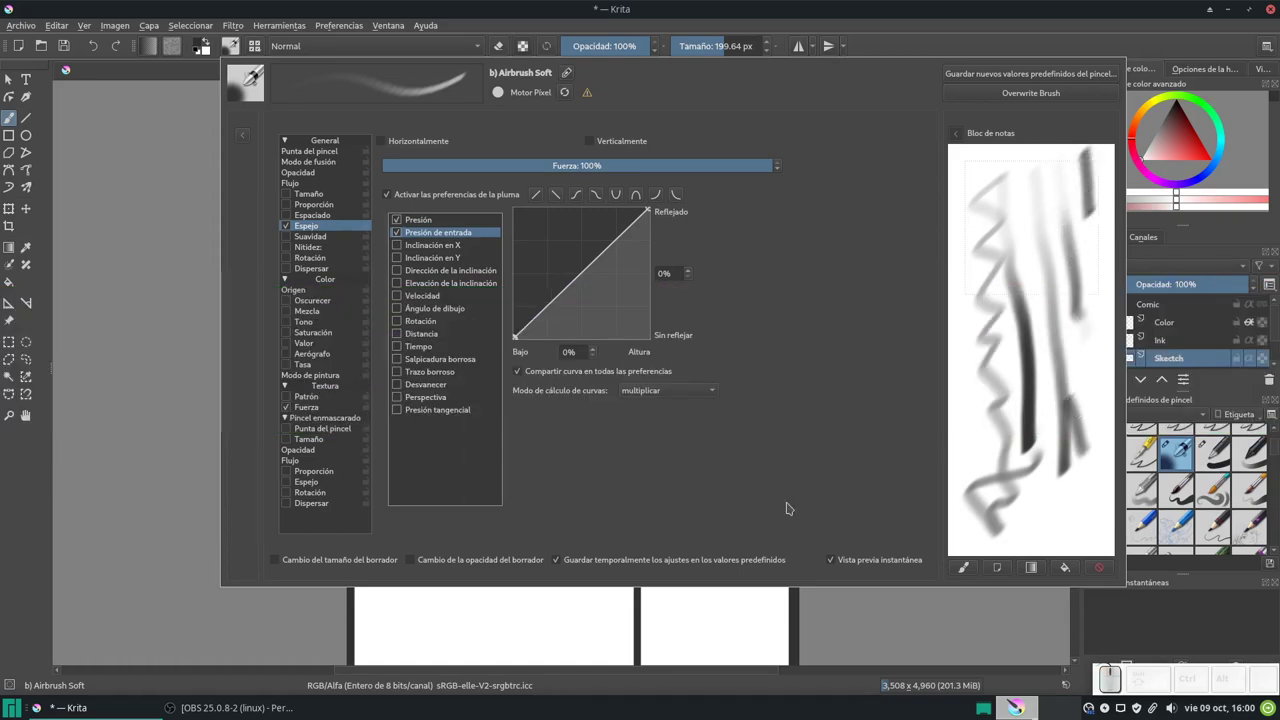
pyautogui.click(287, 226)
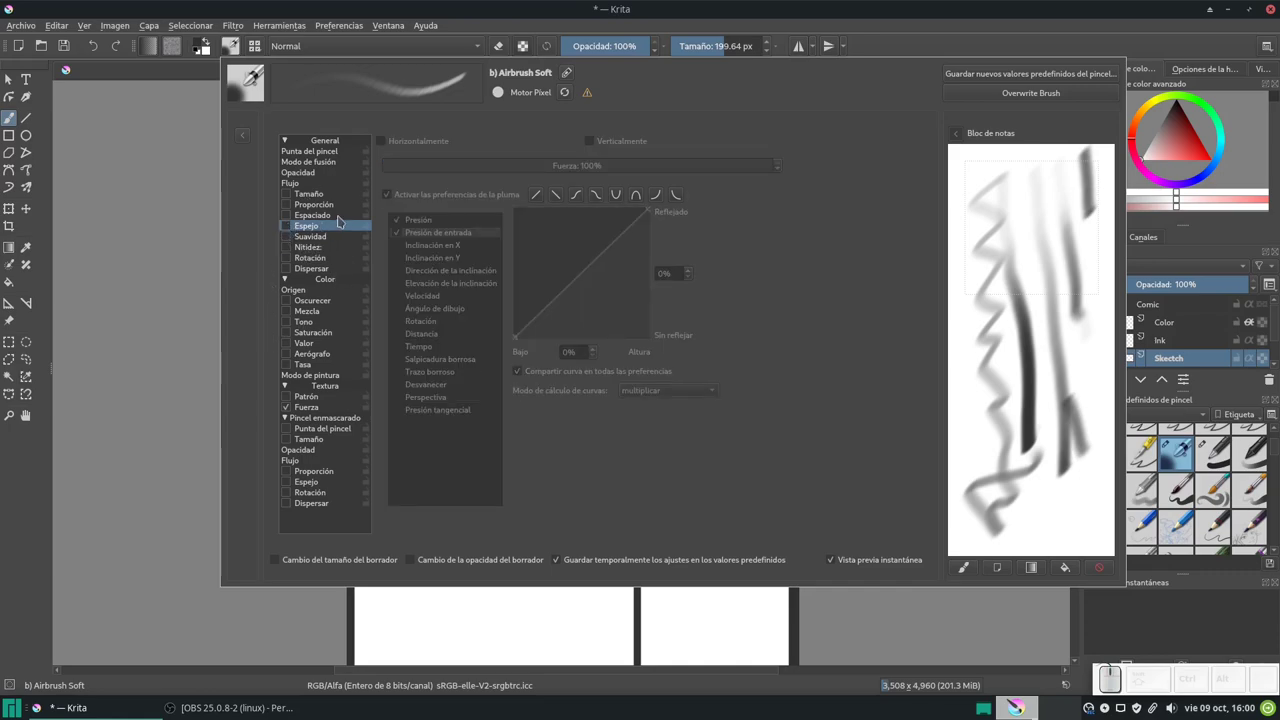
# Step: Enable pressure-controlled rotation, clear the scratchpad, and paint three wavy test strokes
pyautogui.click(286, 258)
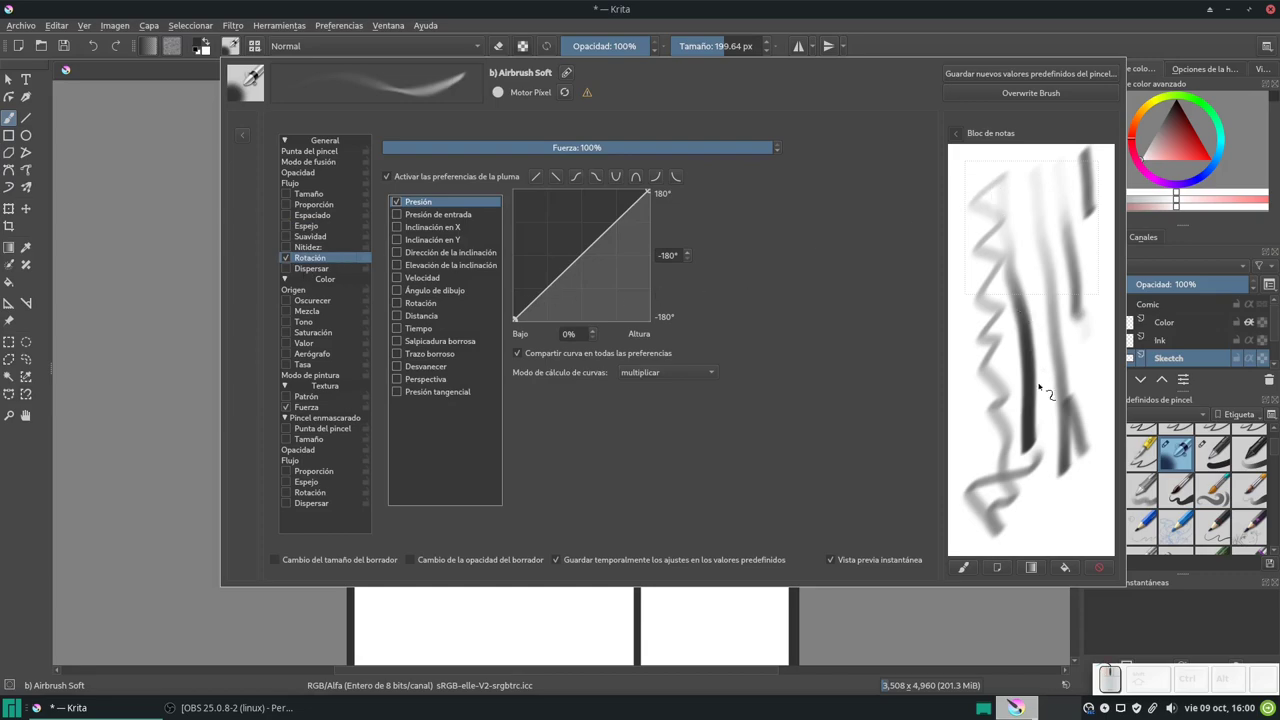
pyautogui.click(1099, 567)
pyautogui.moveTo(984, 187); pyautogui.dragTo(1027, 507)
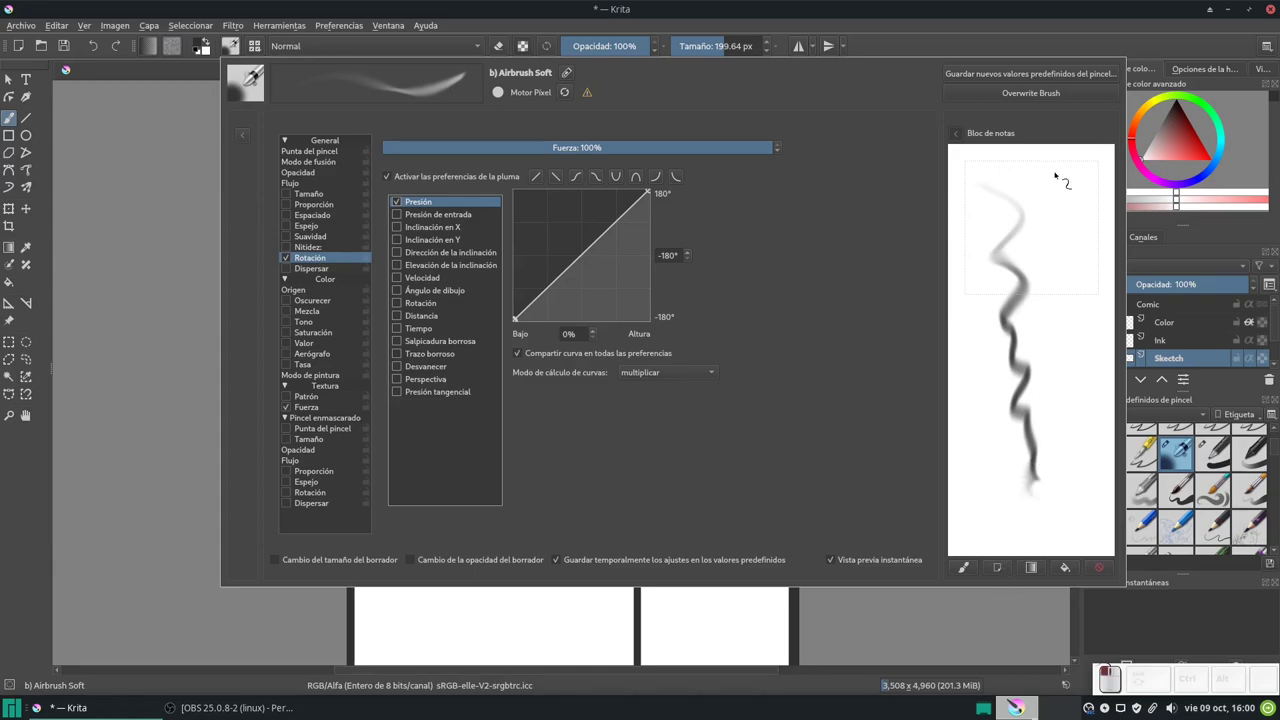
pyautogui.moveTo(1055, 174); pyautogui.dragTo(1079, 494)
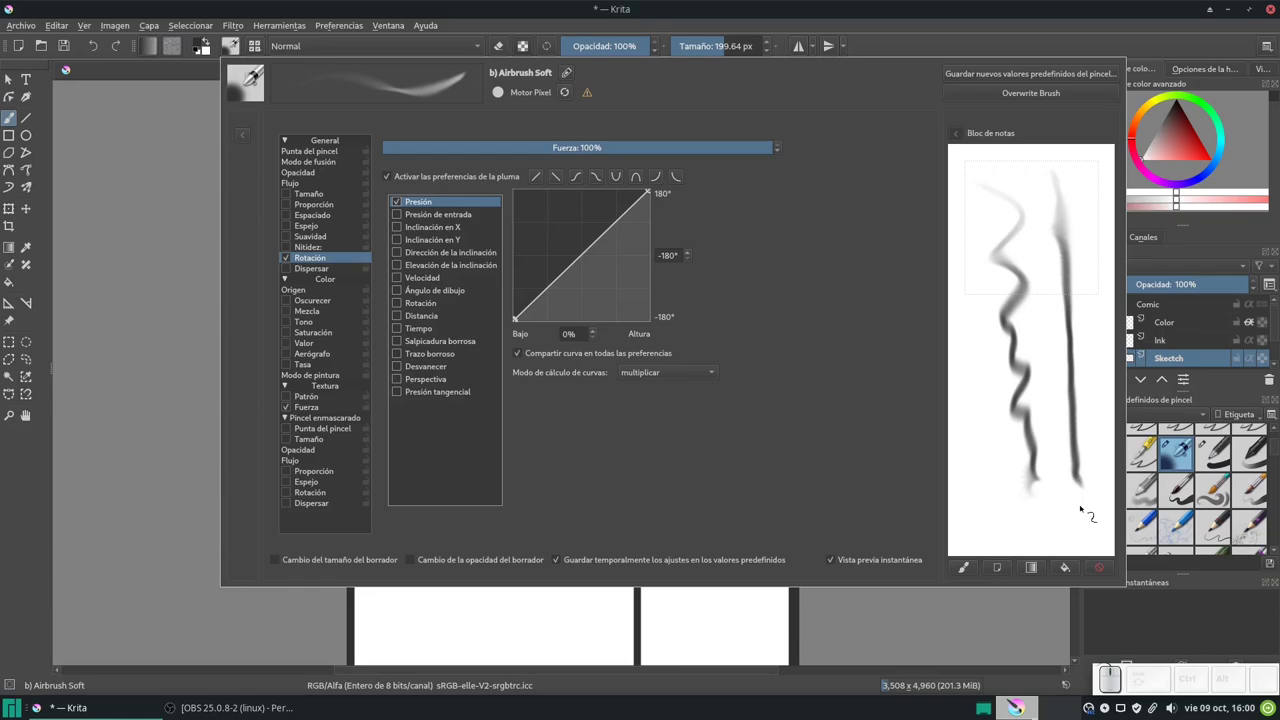
pyautogui.moveTo(965, 243); pyautogui.dragTo(985, 518)
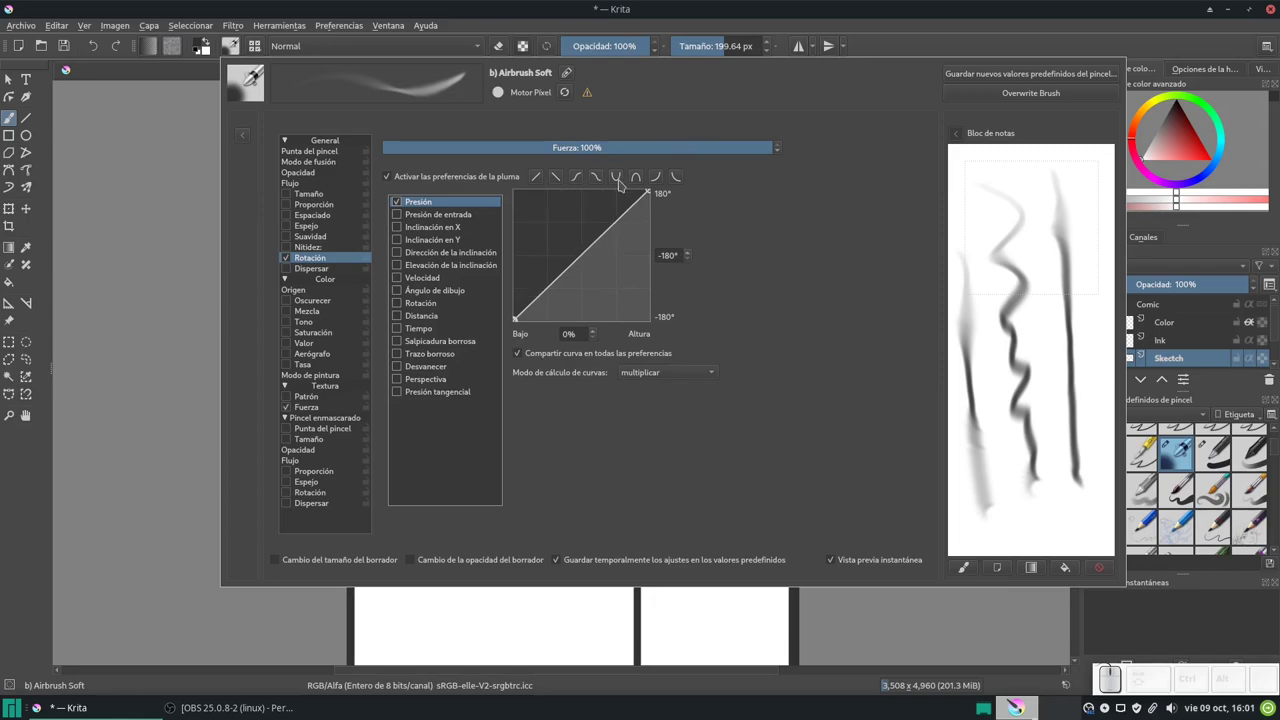
# Step: Test U and inverted-U rotation curves, then turn rotation off and paint a final stroke
pyautogui.click(617, 178)
pyautogui.moveTo(1024, 180); pyautogui.dragTo(1062, 550)
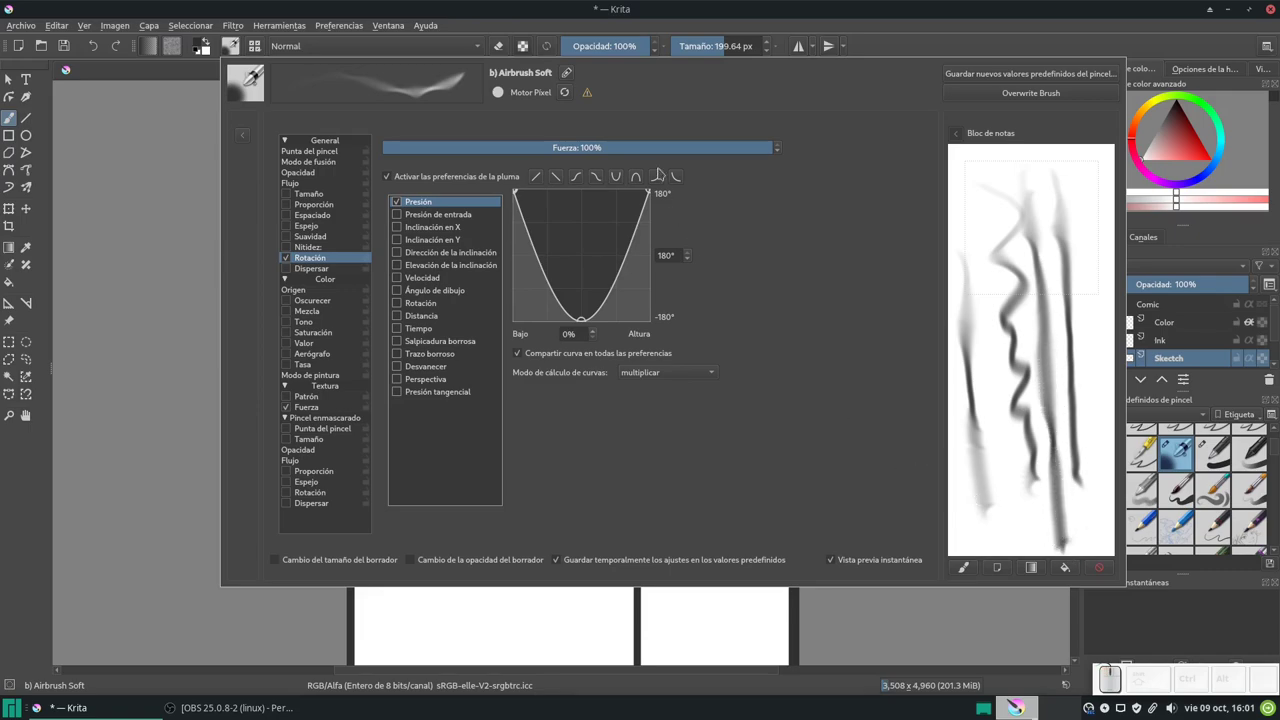
pyautogui.click(637, 179)
pyautogui.moveTo(988, 152); pyautogui.dragTo(1011, 520)
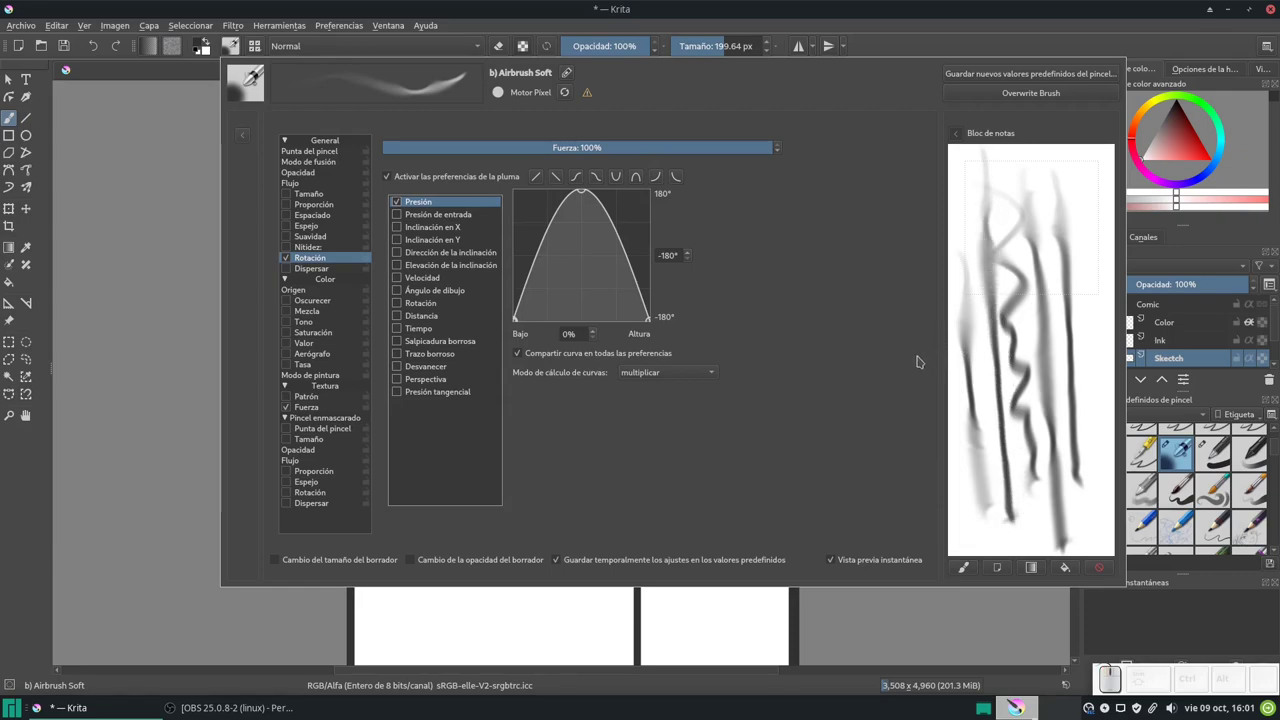
pyautogui.click(286, 258)
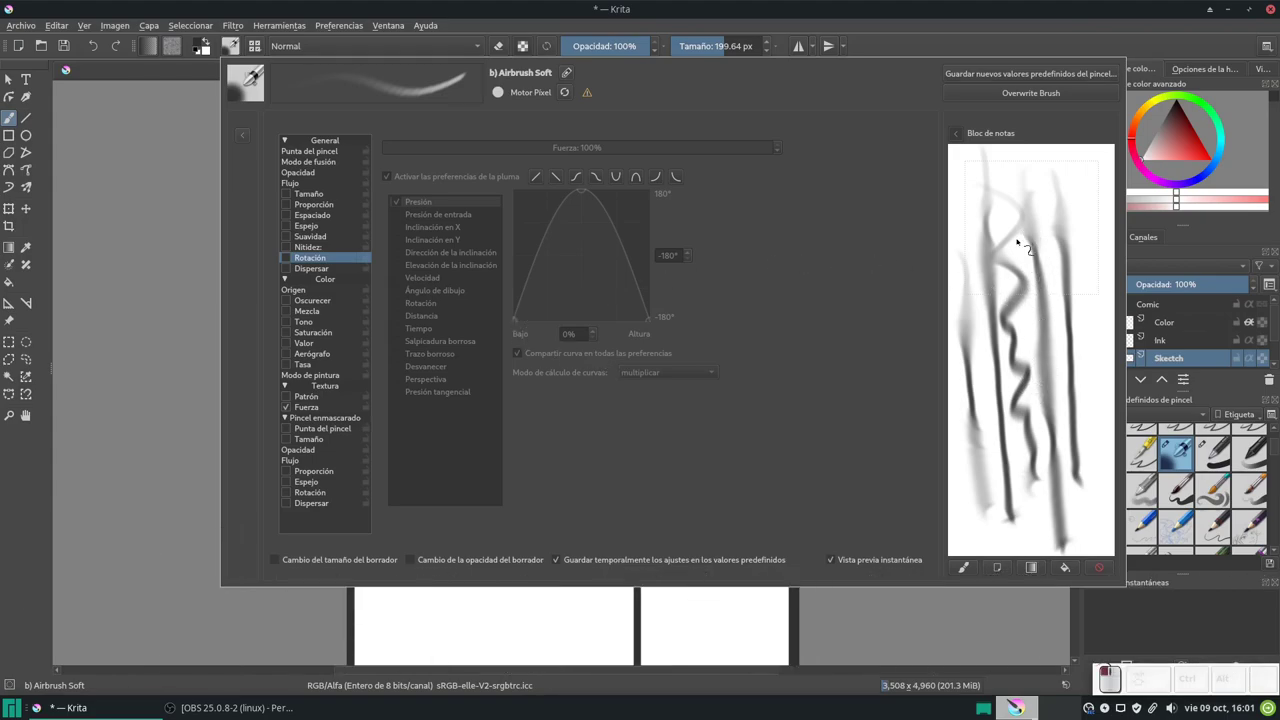
pyautogui.moveTo(1030, 245); pyautogui.dragTo(1045, 530)
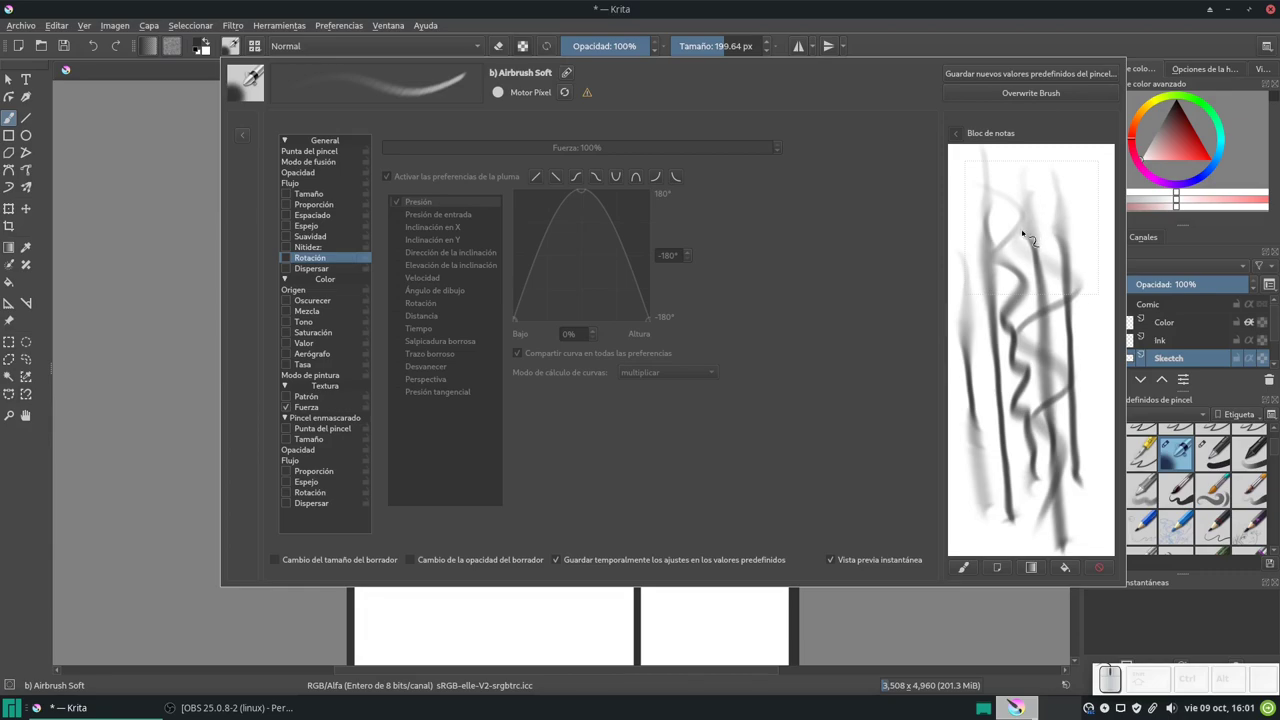
# Step: Save the brush as new preset 'b)_Airbrush_Soft Alberto', replacing the 'Copiar' suffix
pyautogui.click(972, 74)
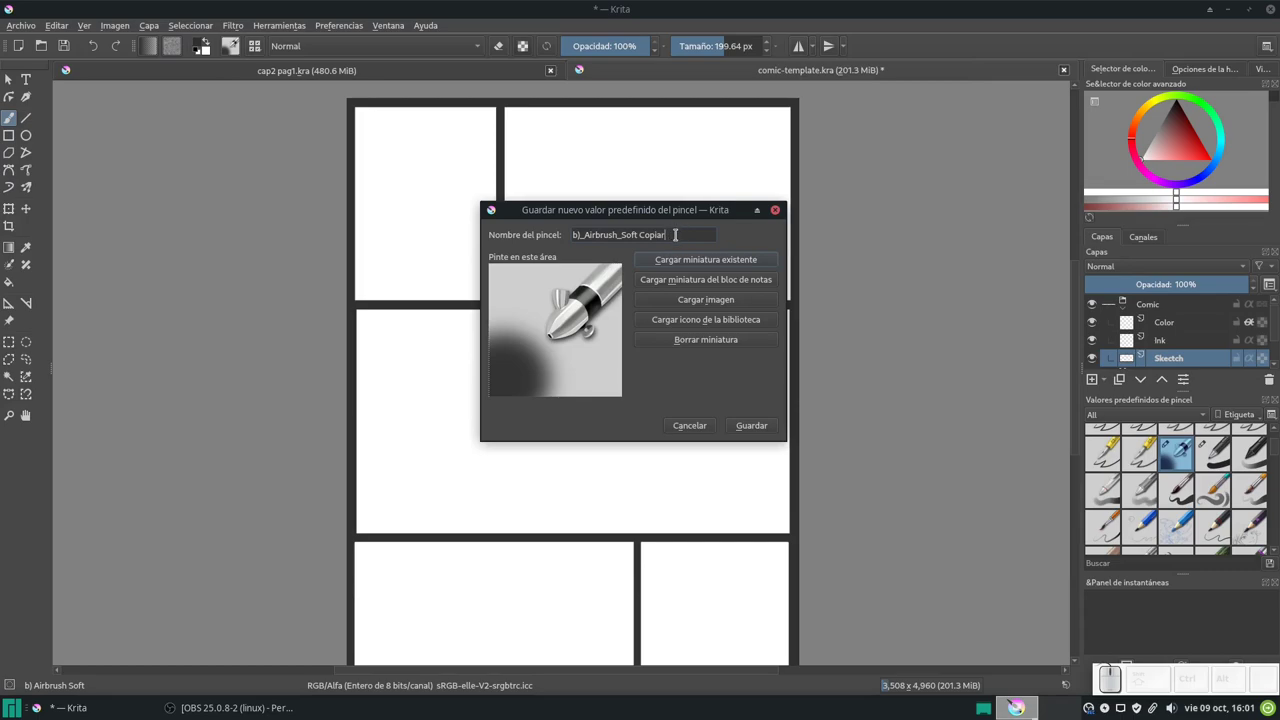
pyautogui.press('BackSpace')
pyautogui.press('BackSpace')
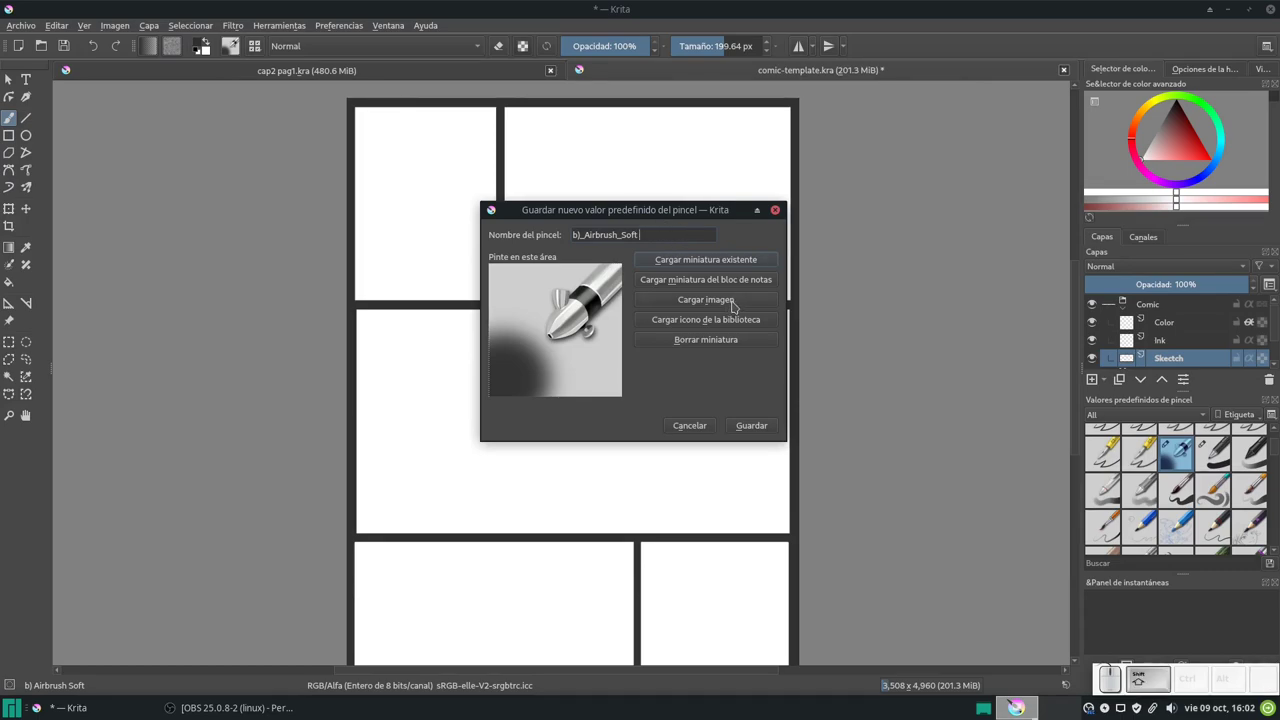
pyautogui.write('Alb')
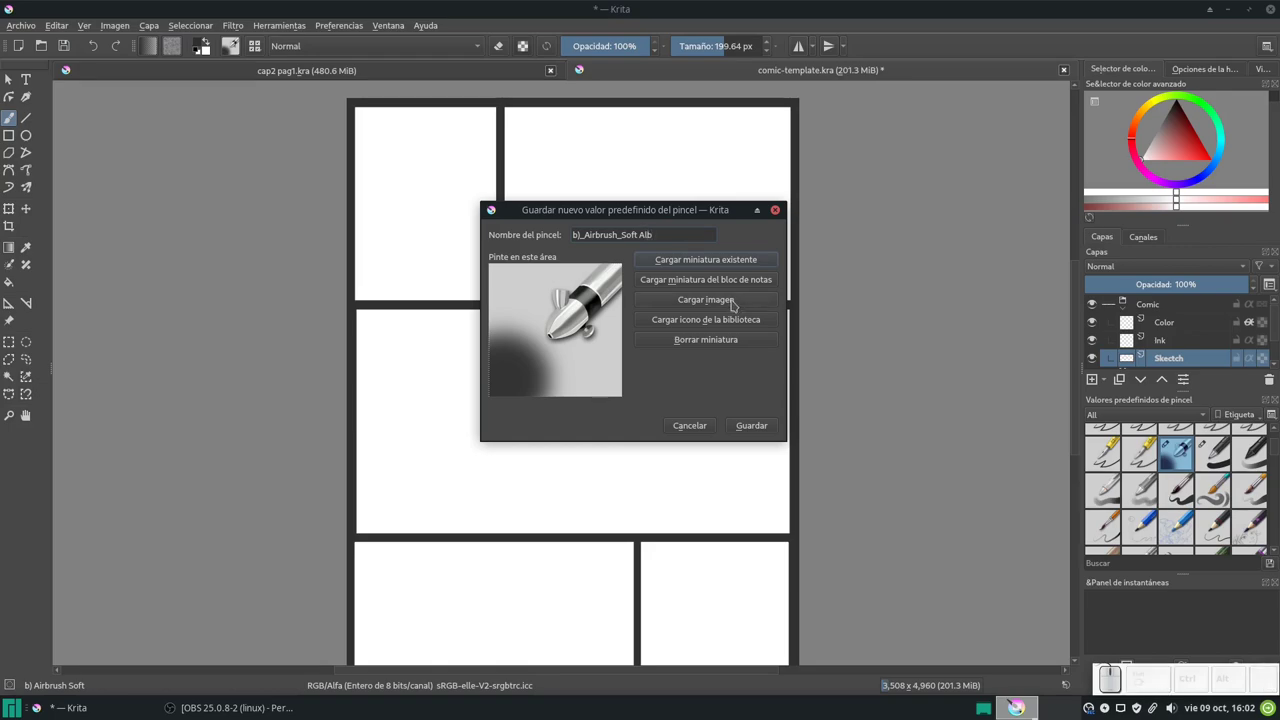
pyautogui.write('erto')
pyautogui.click(751, 426)
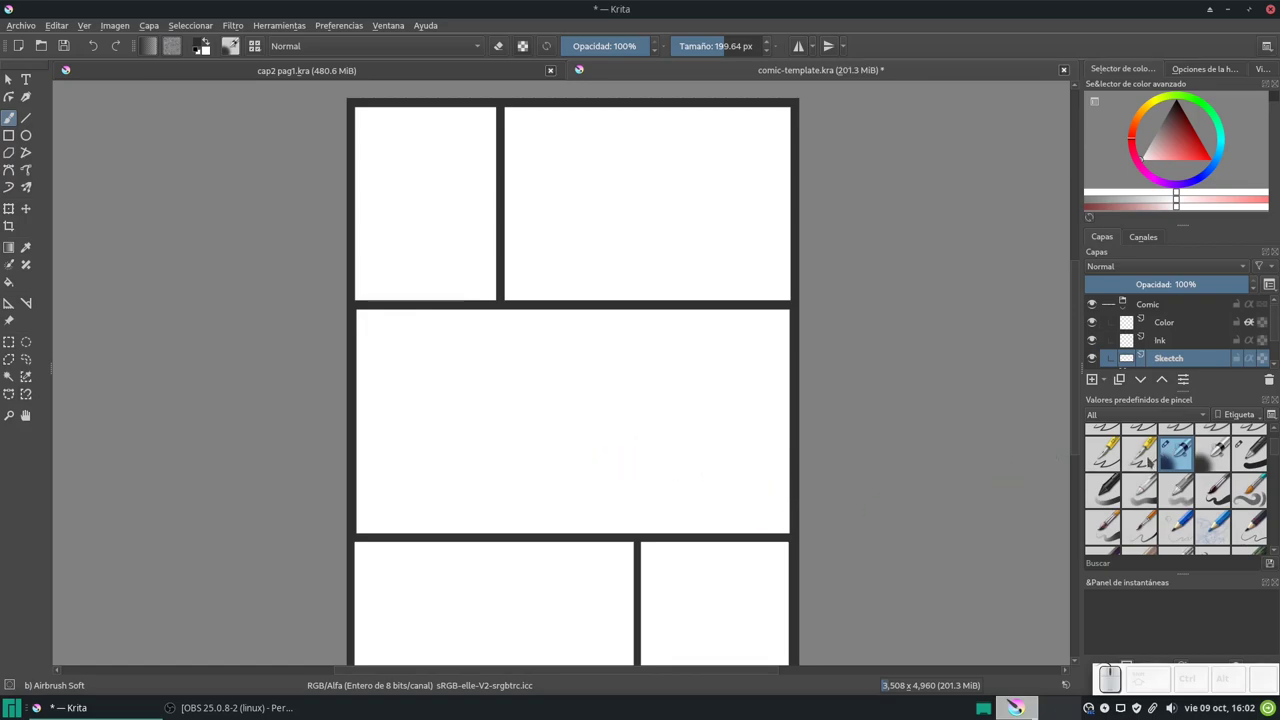
# Step: Compare the Inking Final and Airbrush Soft presets with a top-right panel test stroke, then undo it
pyautogui.click(1143, 460)
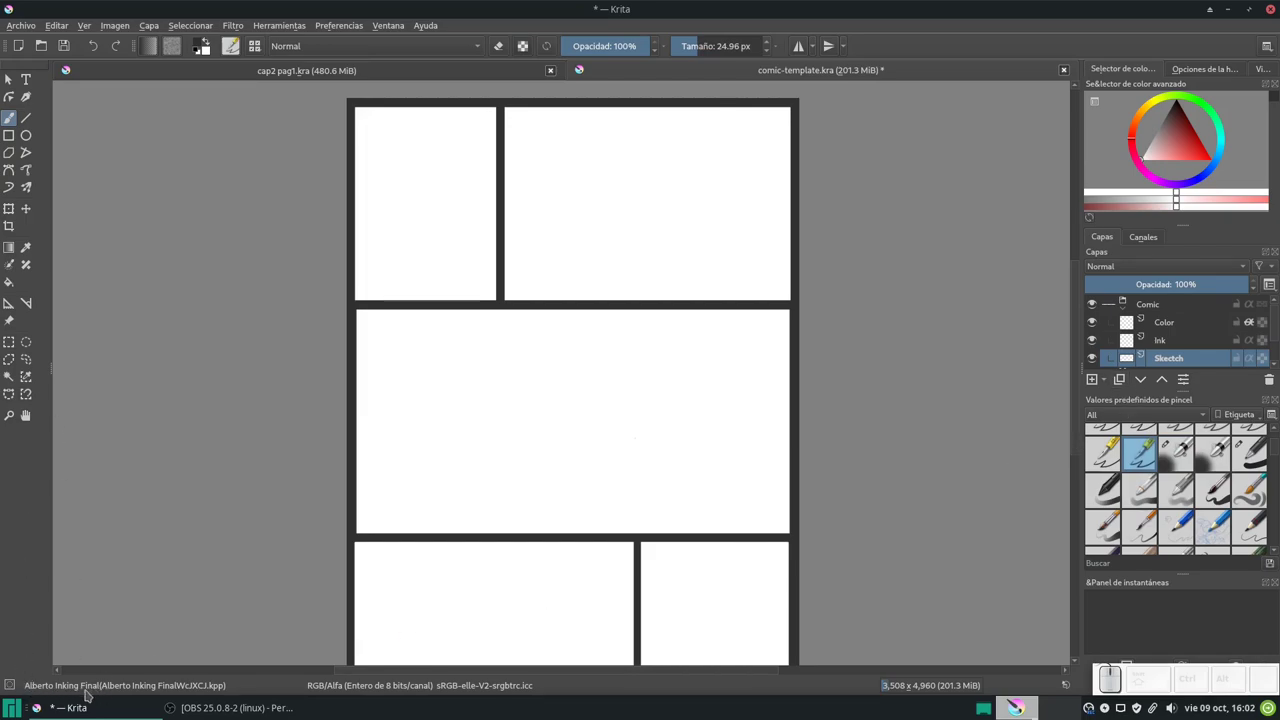
pyautogui.click(1213, 455)
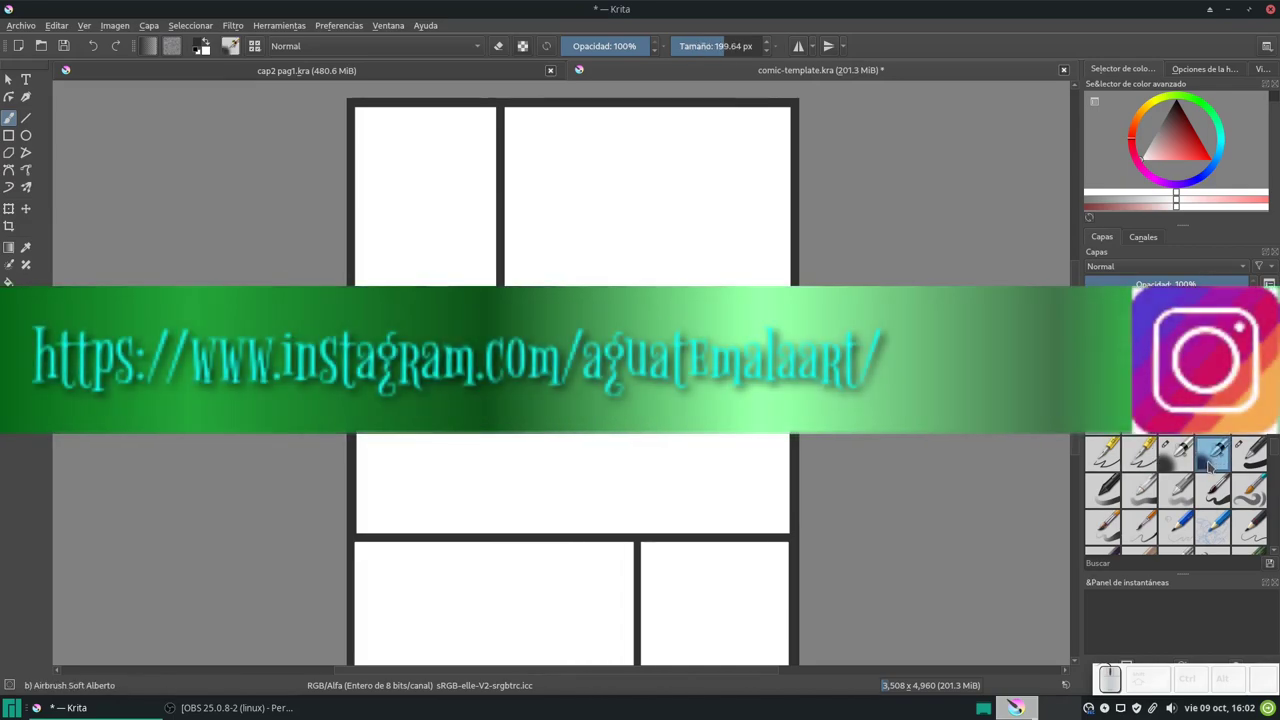
pyautogui.click(1176, 452)
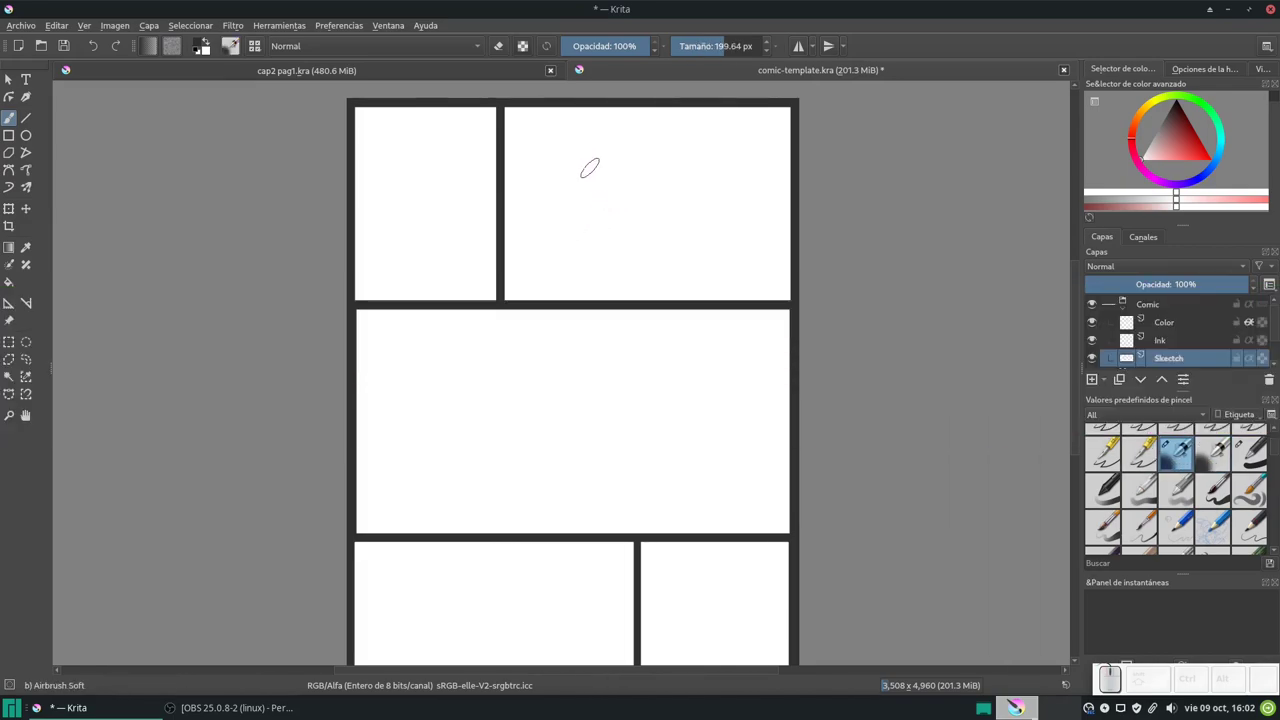
pyautogui.moveTo(582, 157); pyautogui.dragTo(652, 222)
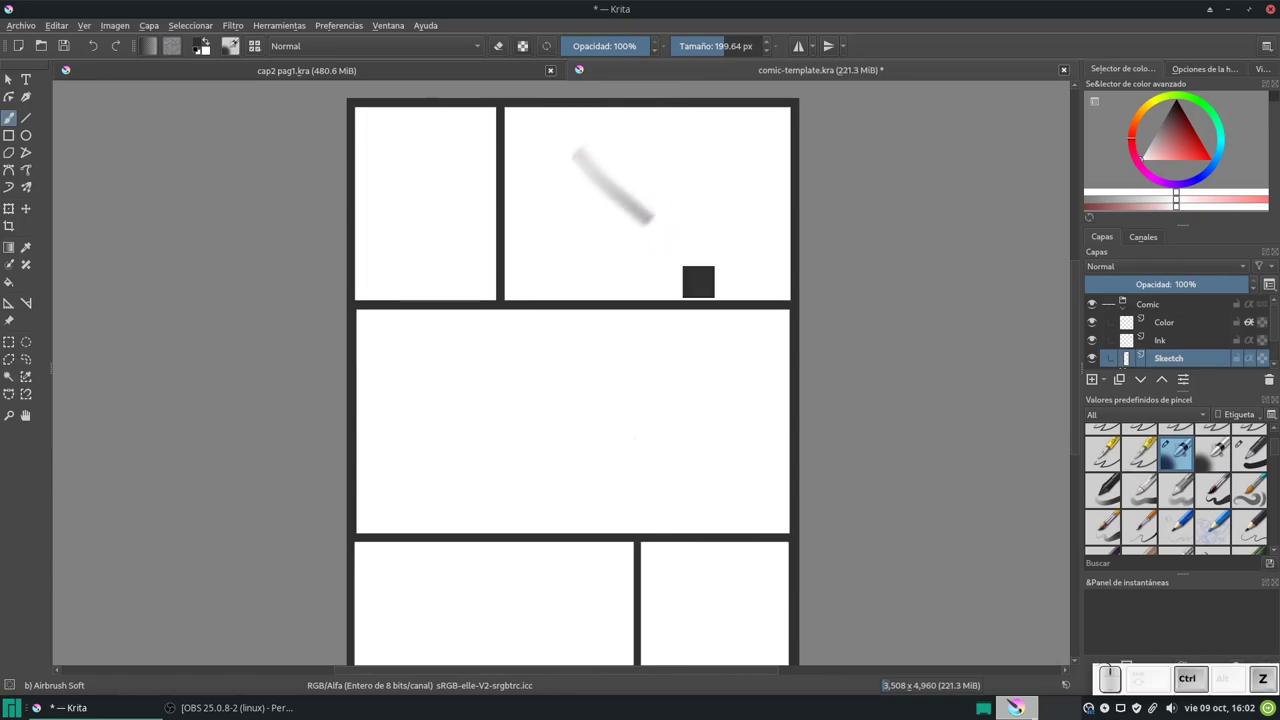
pyautogui.hotkey('ctrl', 'z')
# Step: Reload the original Airbrush Soft settings and paint a soft blob in the top-right panel
pyautogui.click(230, 46)
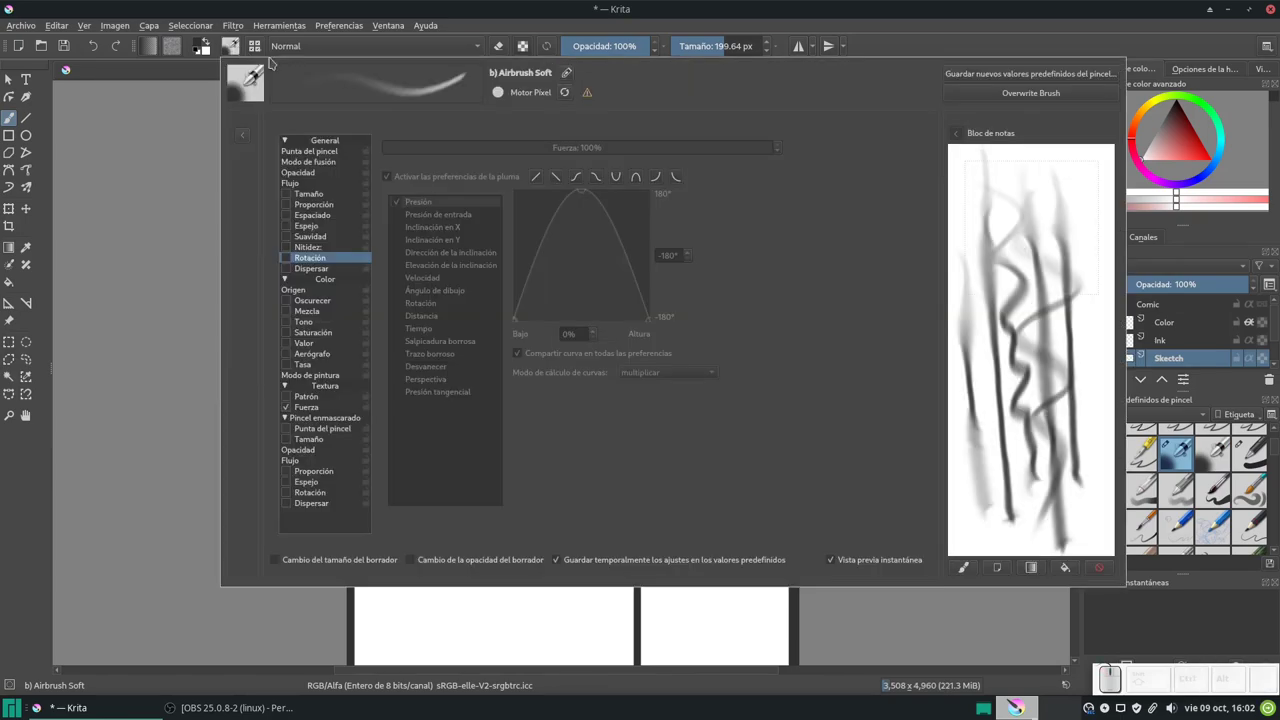
pyautogui.click(564, 93)
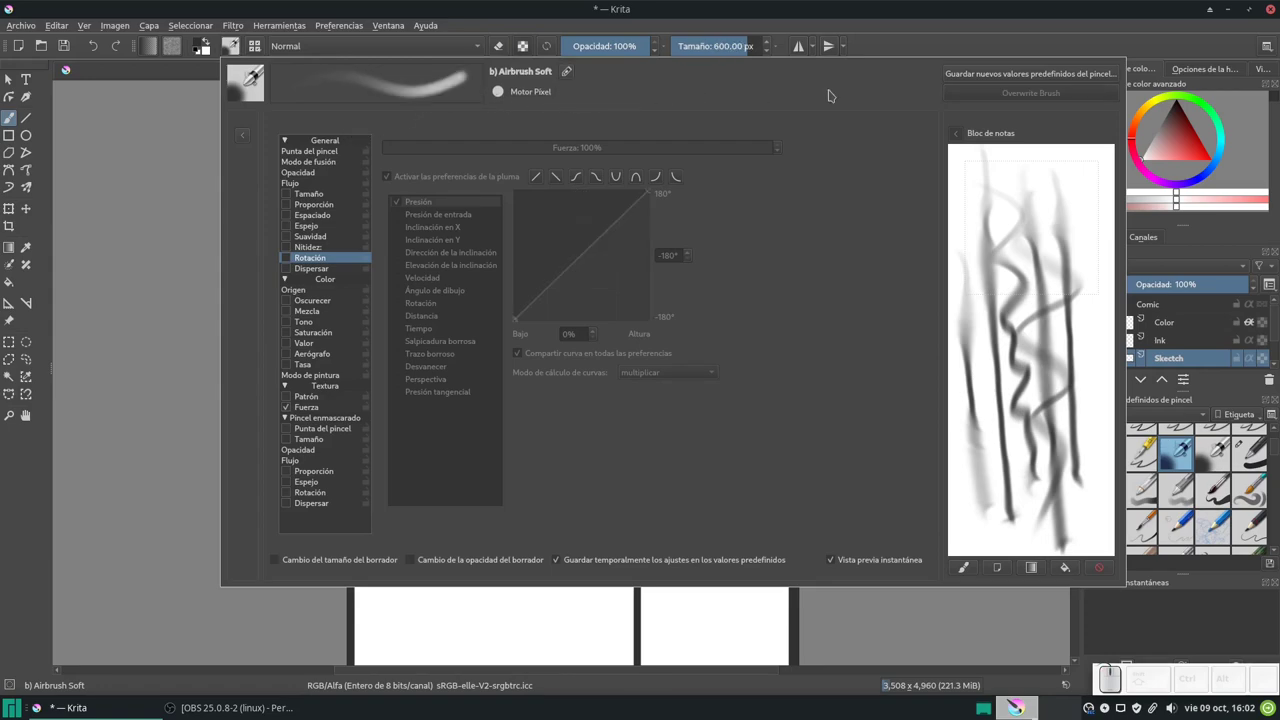
pyautogui.press('Escape')
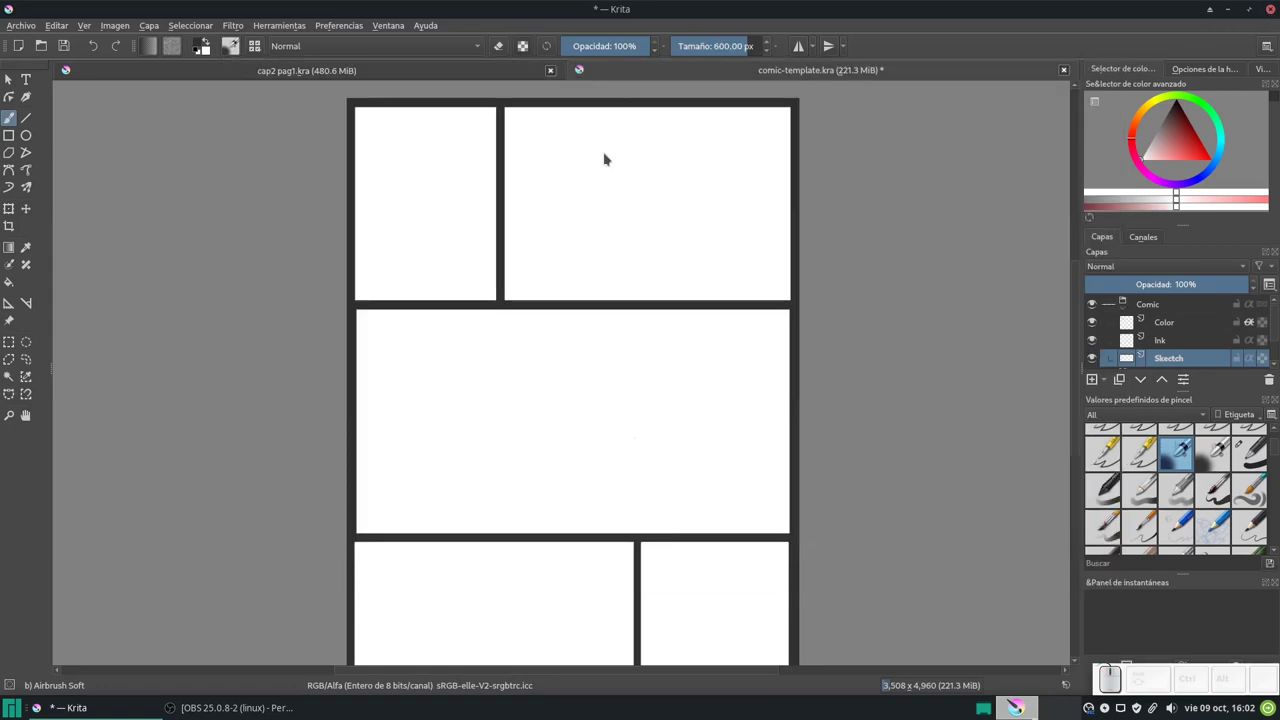
pyautogui.moveTo(603, 219); pyautogui.dragTo(688, 240)
# Step: Paint a V of two strokes in the middle panel with Airbrush Soft Alberto, then undo both
pyautogui.click(1213, 452)
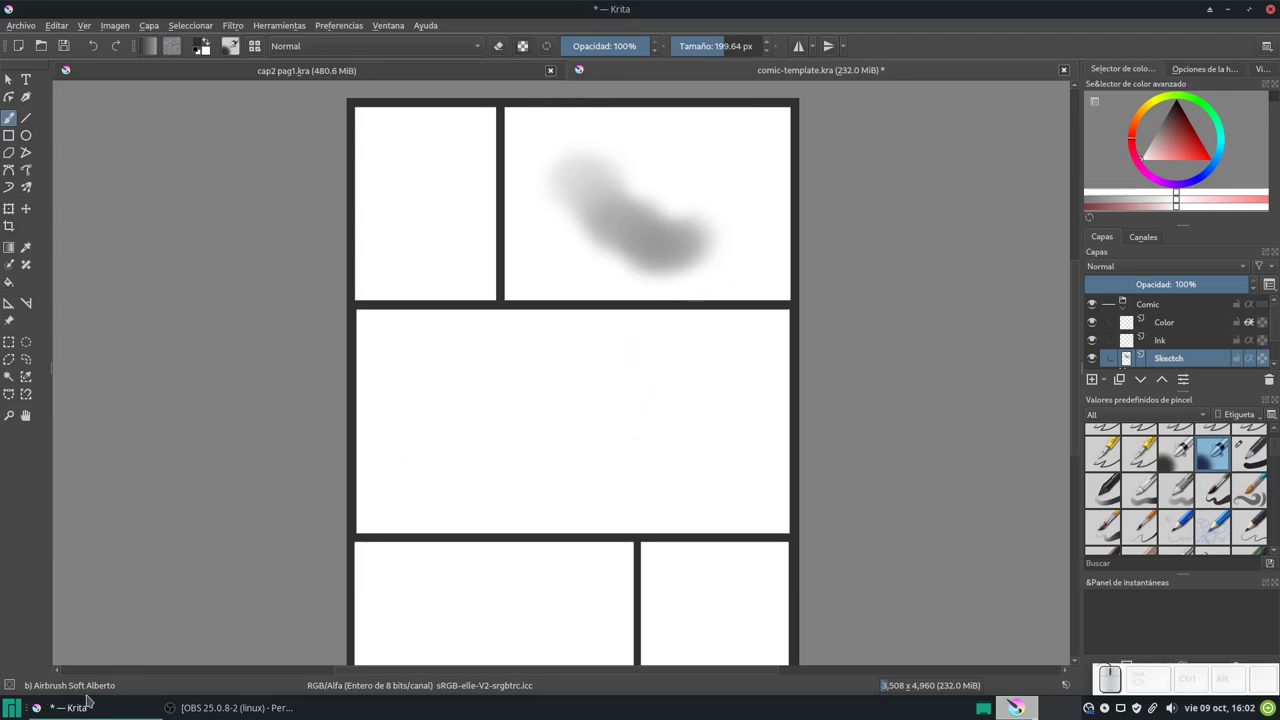
pyautogui.moveTo(447, 333); pyautogui.dragTo(645, 435)
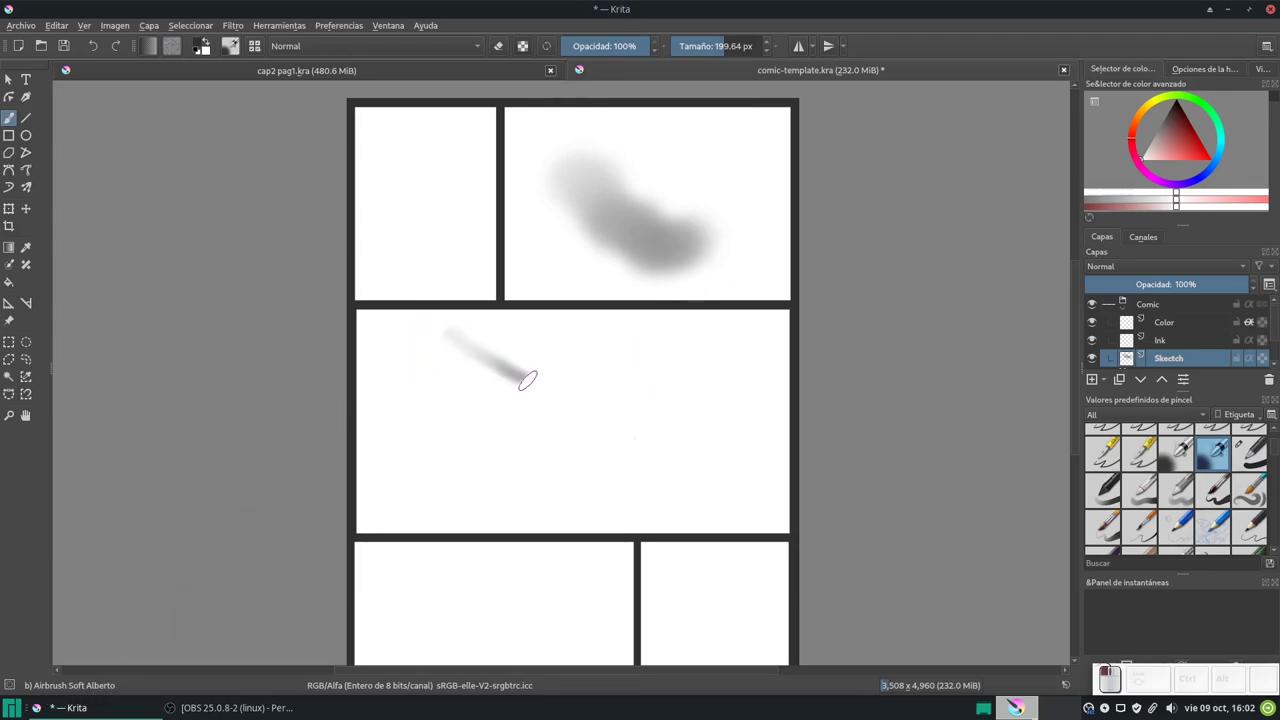
pyautogui.moveTo(765, 318); pyautogui.dragTo(635, 442)
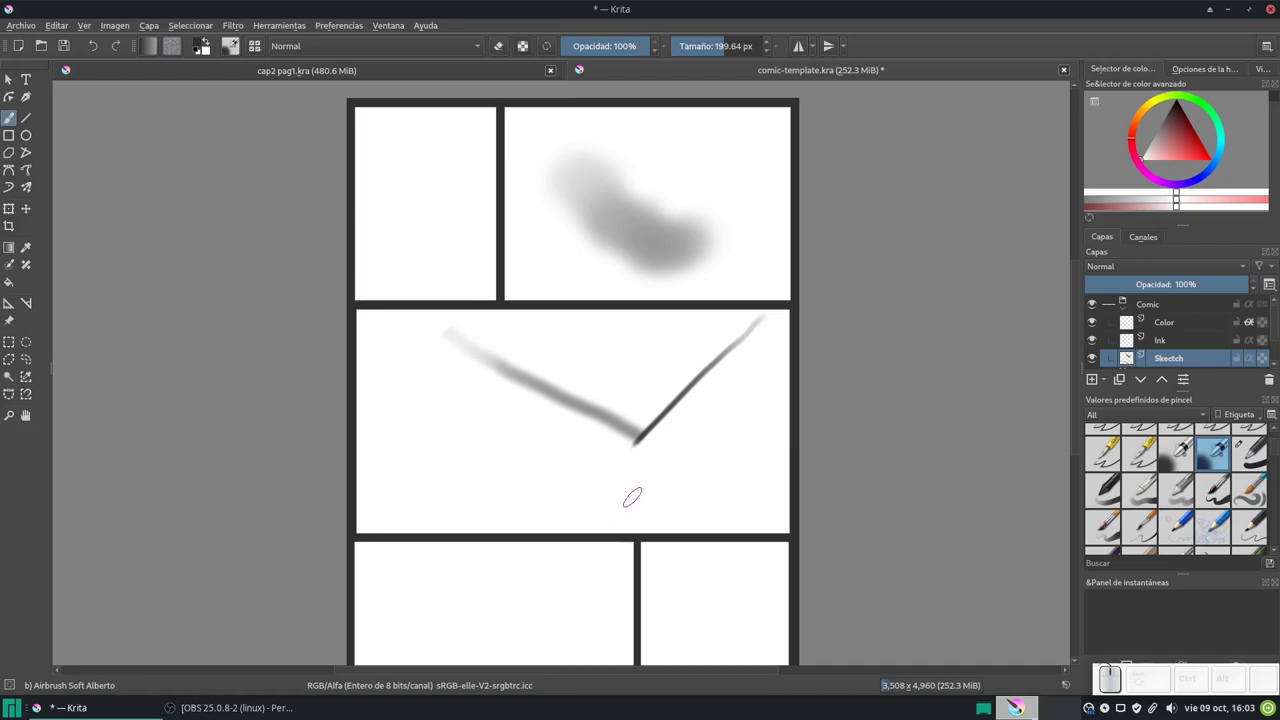
pyautogui.hotkey('ctrl', 'z')
pyautogui.hotkey('ctrl', 'z')
pyautogui.hotkey('ctrl', 'z')
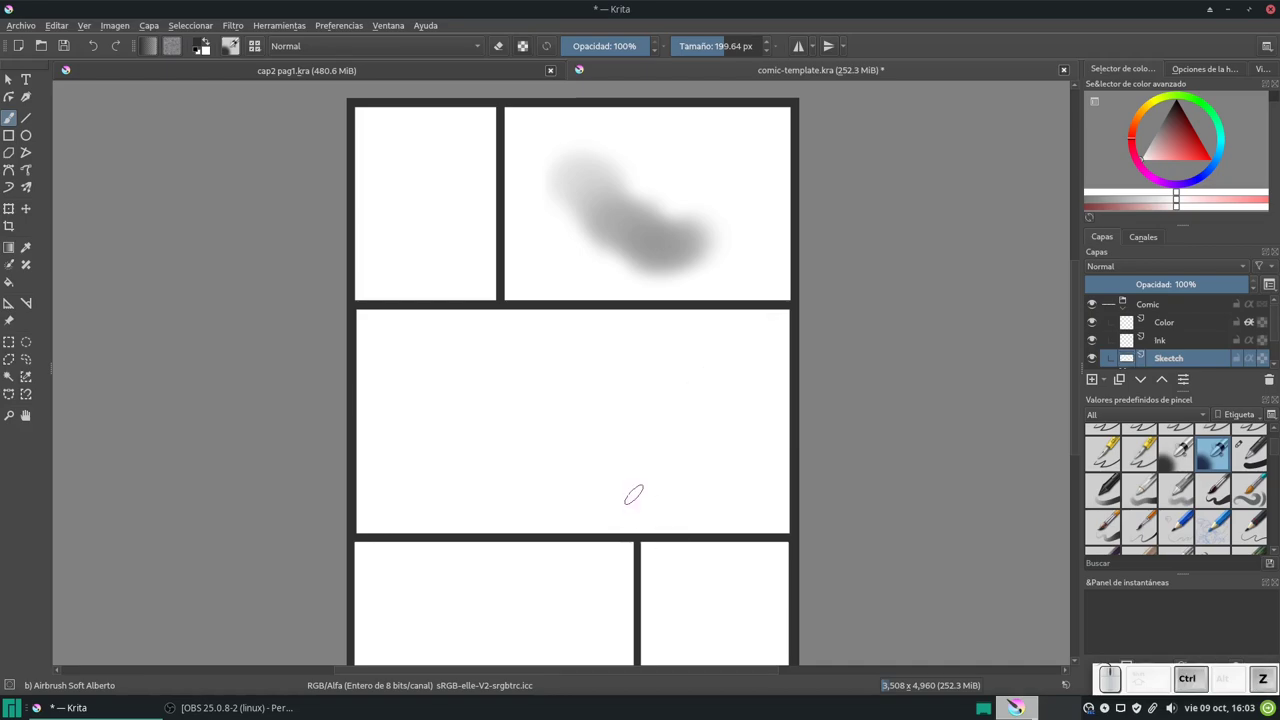
pyautogui.hotkey('ctrl', 'z')
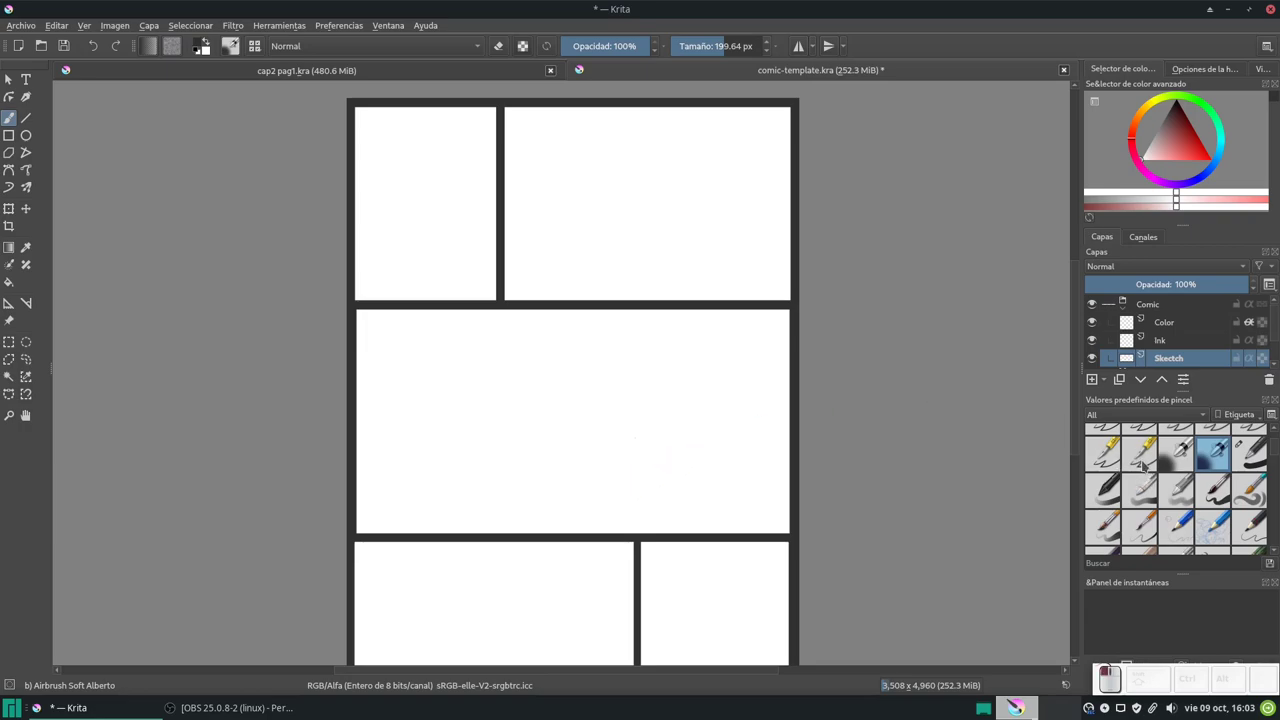
# Step: Assign the Basic-3 Flow preset to a new 'Alberto' tag and check the tag list
pyautogui.click(1141, 458)
pyautogui.click(1141, 503)
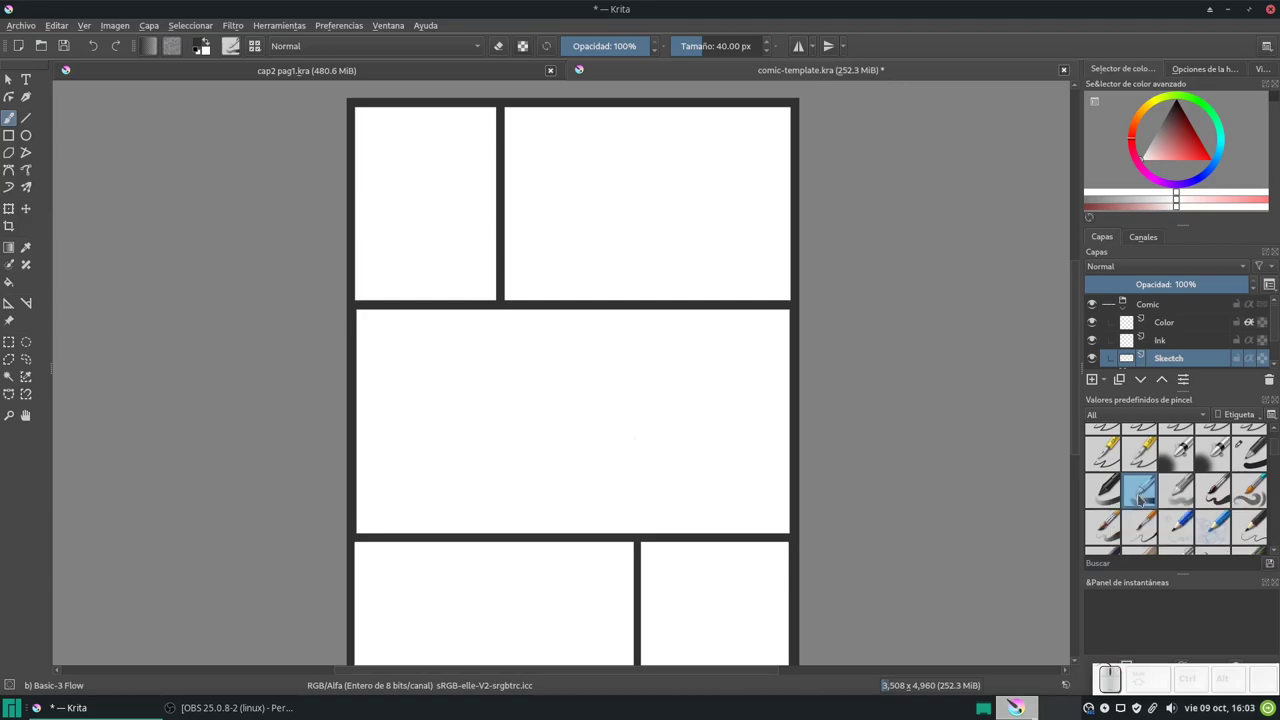
pyautogui.rightClick(1138, 500)
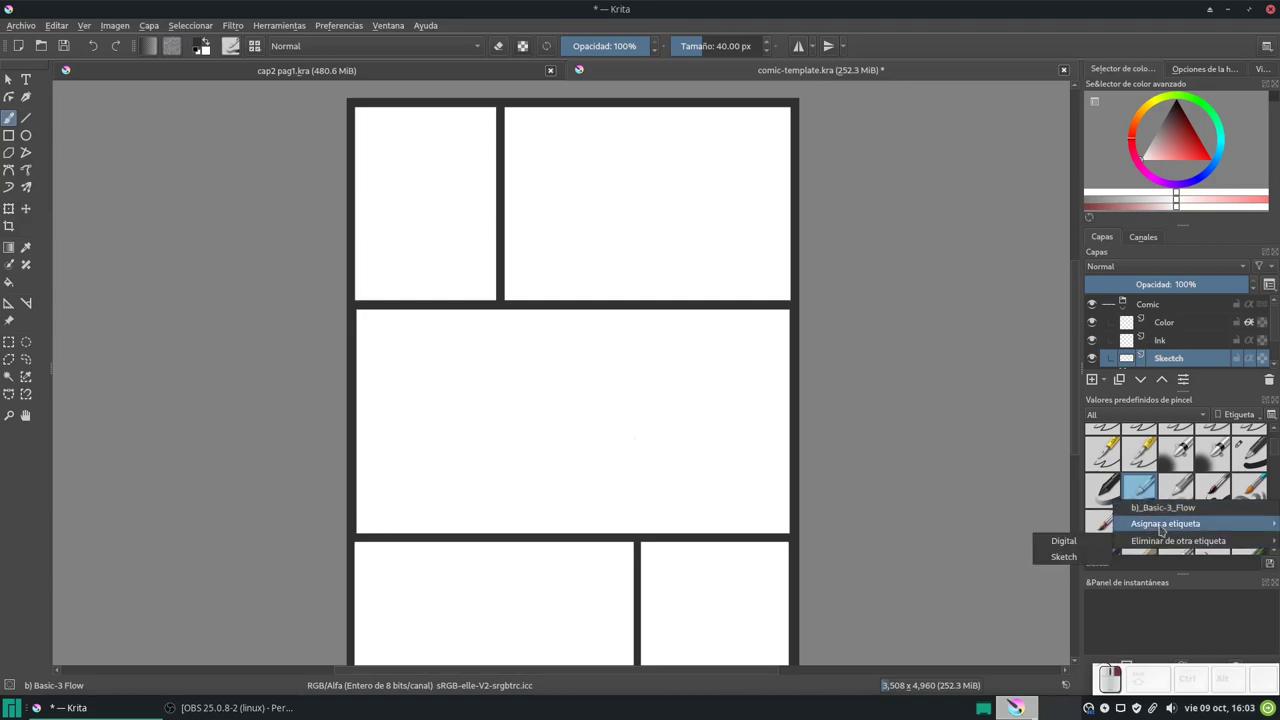
pyautogui.moveTo(1166, 523)
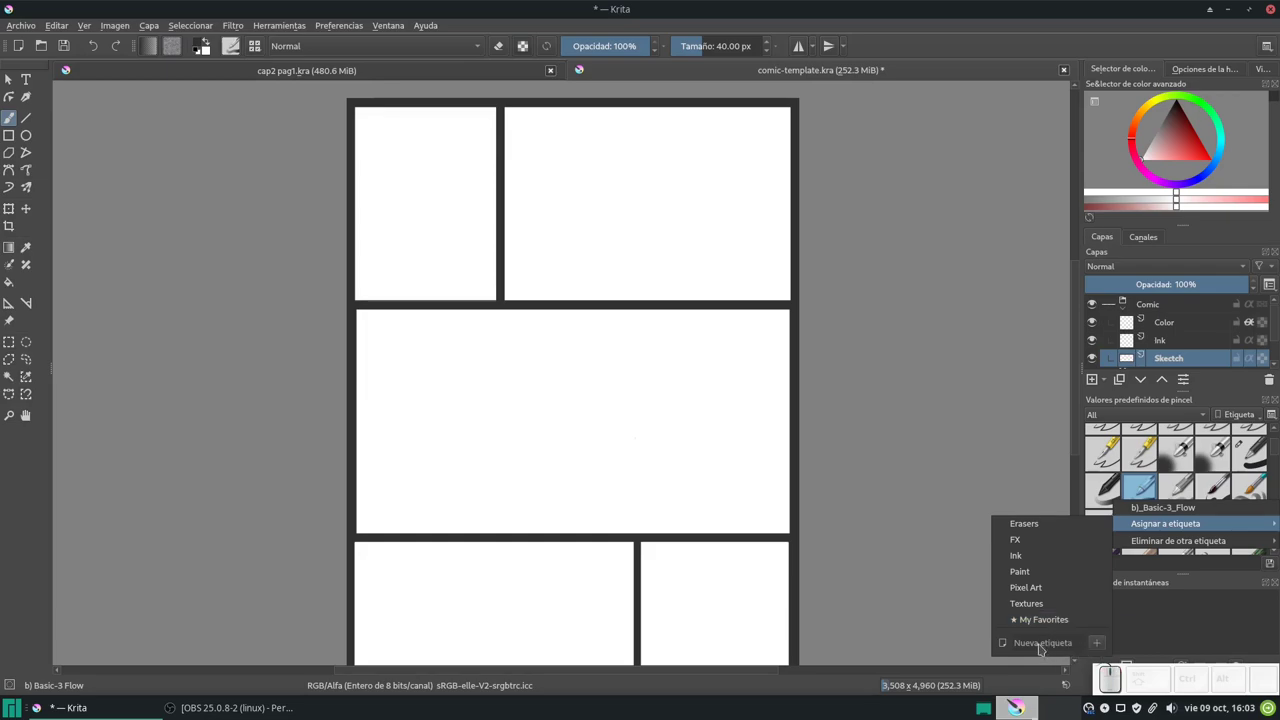
pyautogui.click(1043, 645)
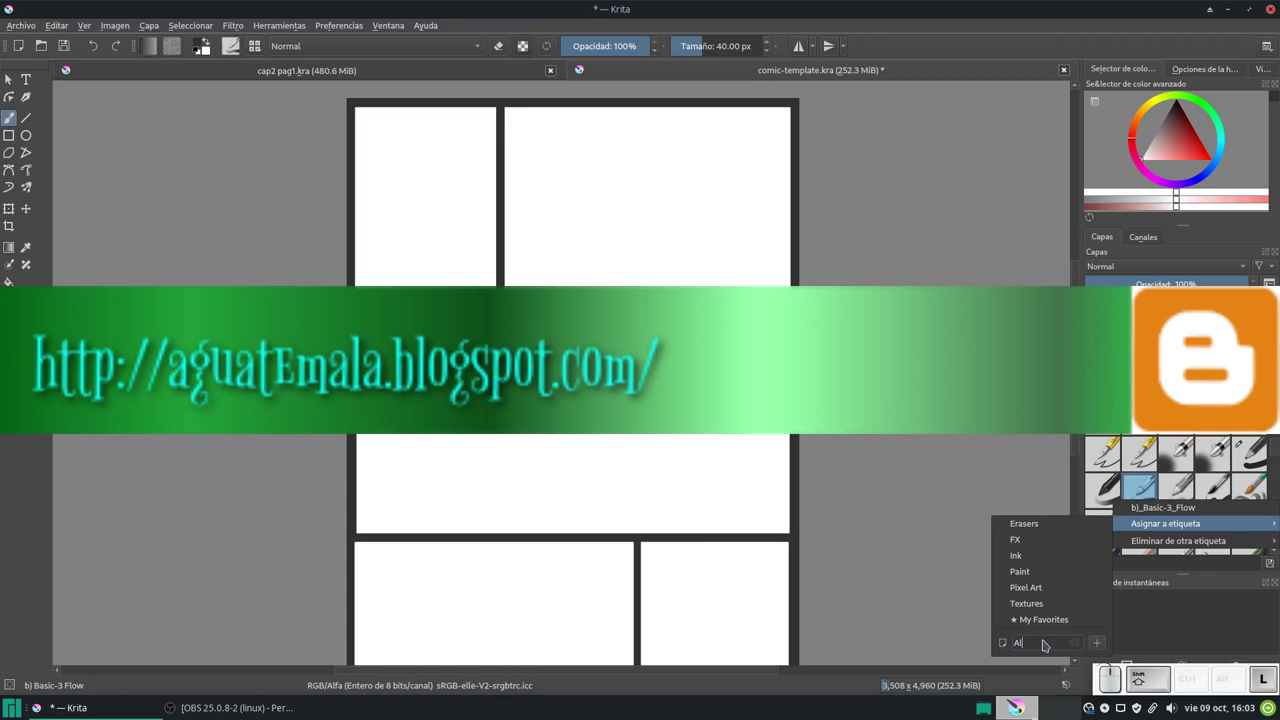
pyautogui.write('Alberto')
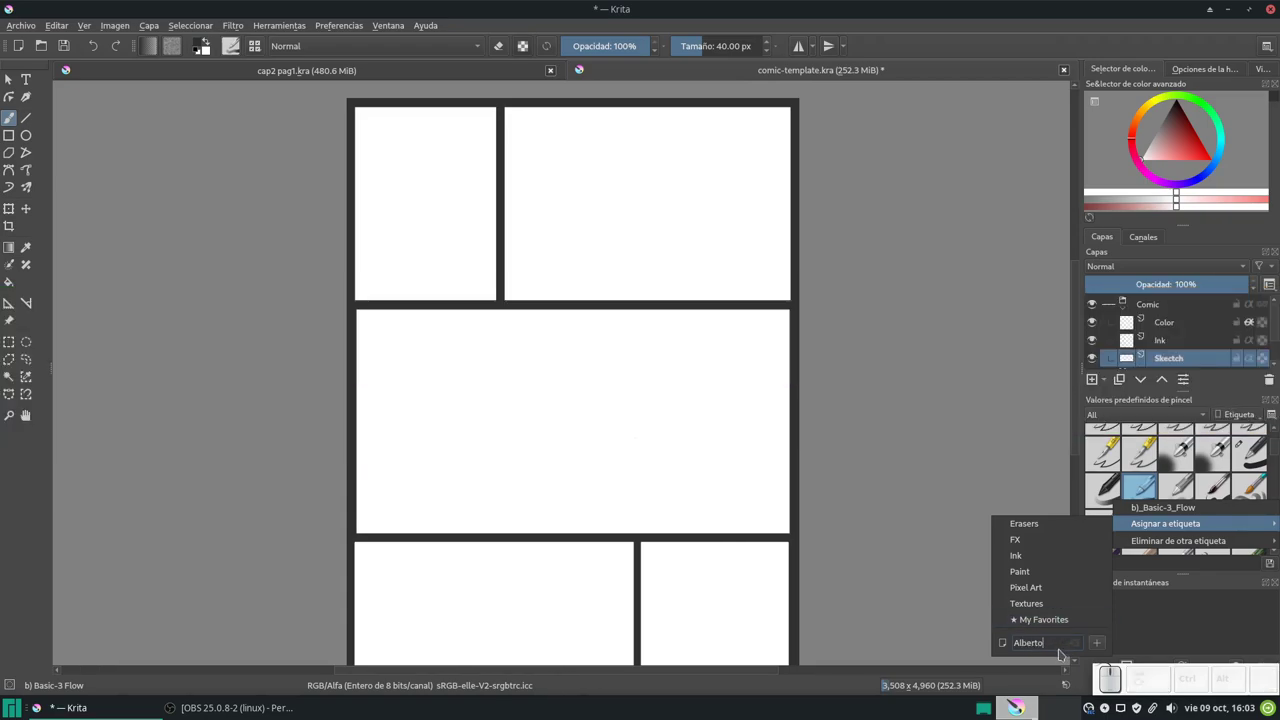
pyautogui.click(1095, 648)
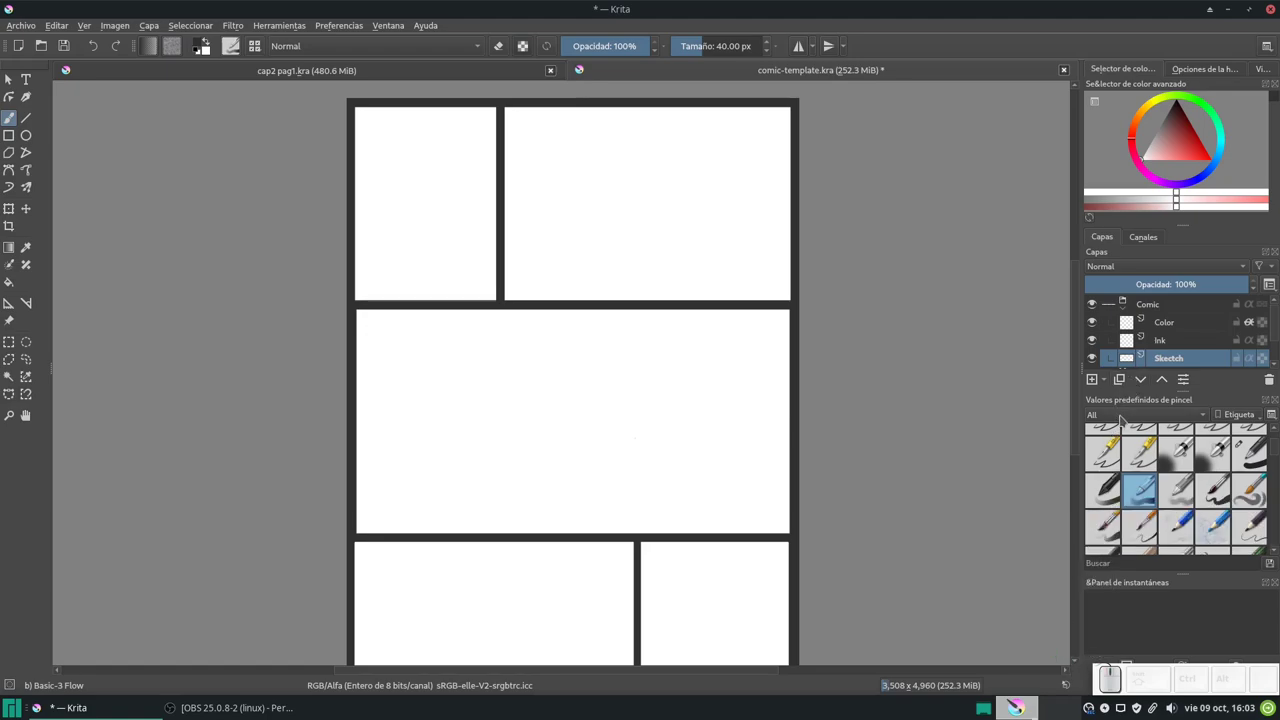
pyautogui.click(1121, 420)
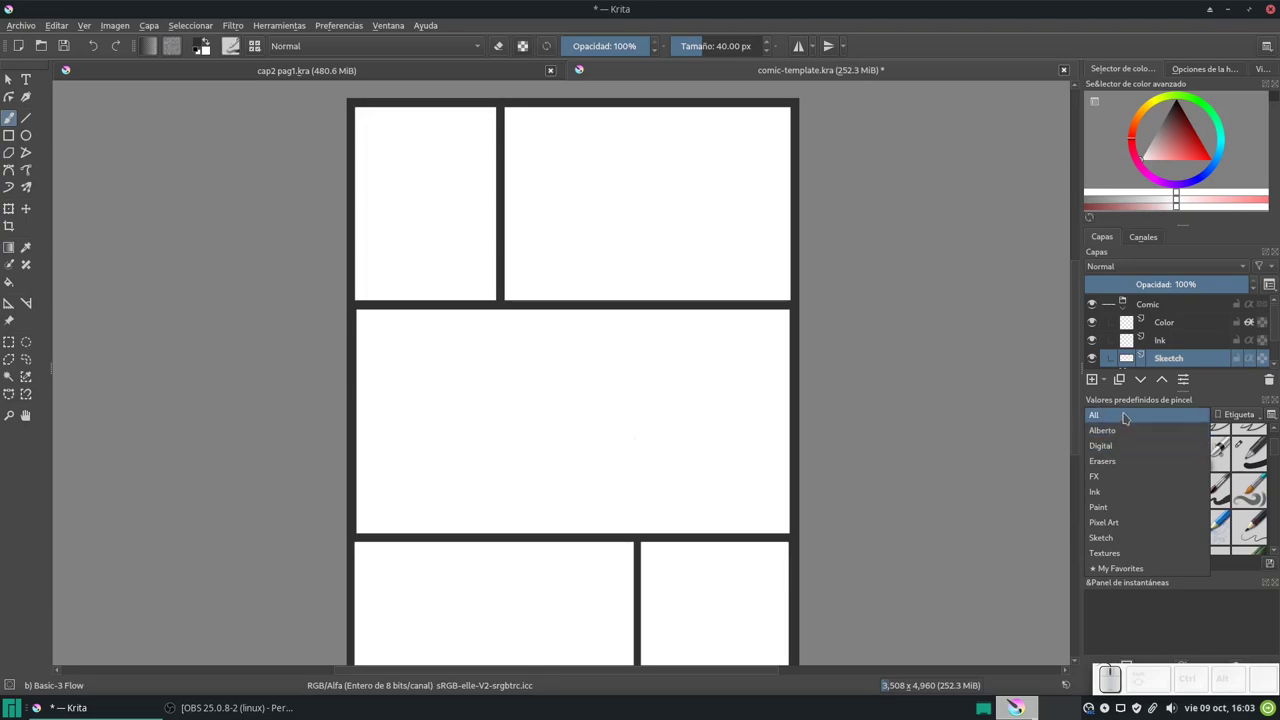
pyautogui.click(1128, 415)
# Step: Add Airbrush Soft Alberto to the Alberto tag and filter presets by that tag
pyautogui.click(1213, 455)
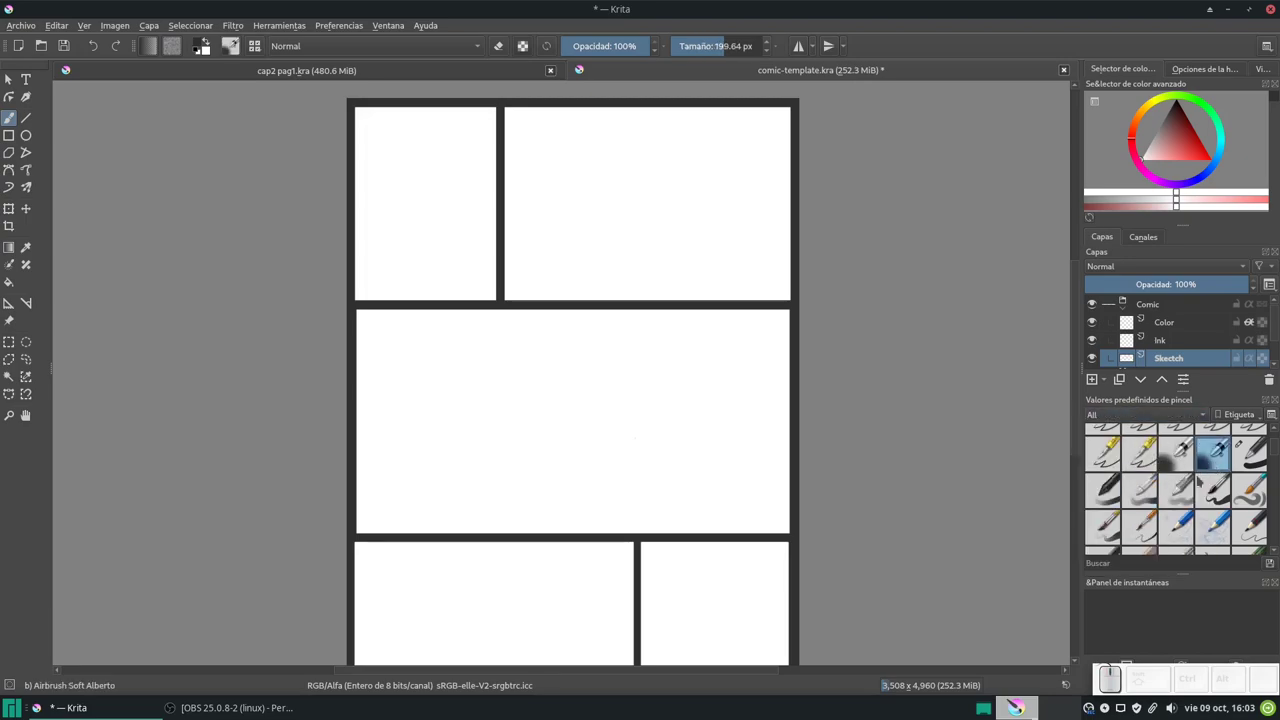
pyautogui.rightClick(1213, 458)
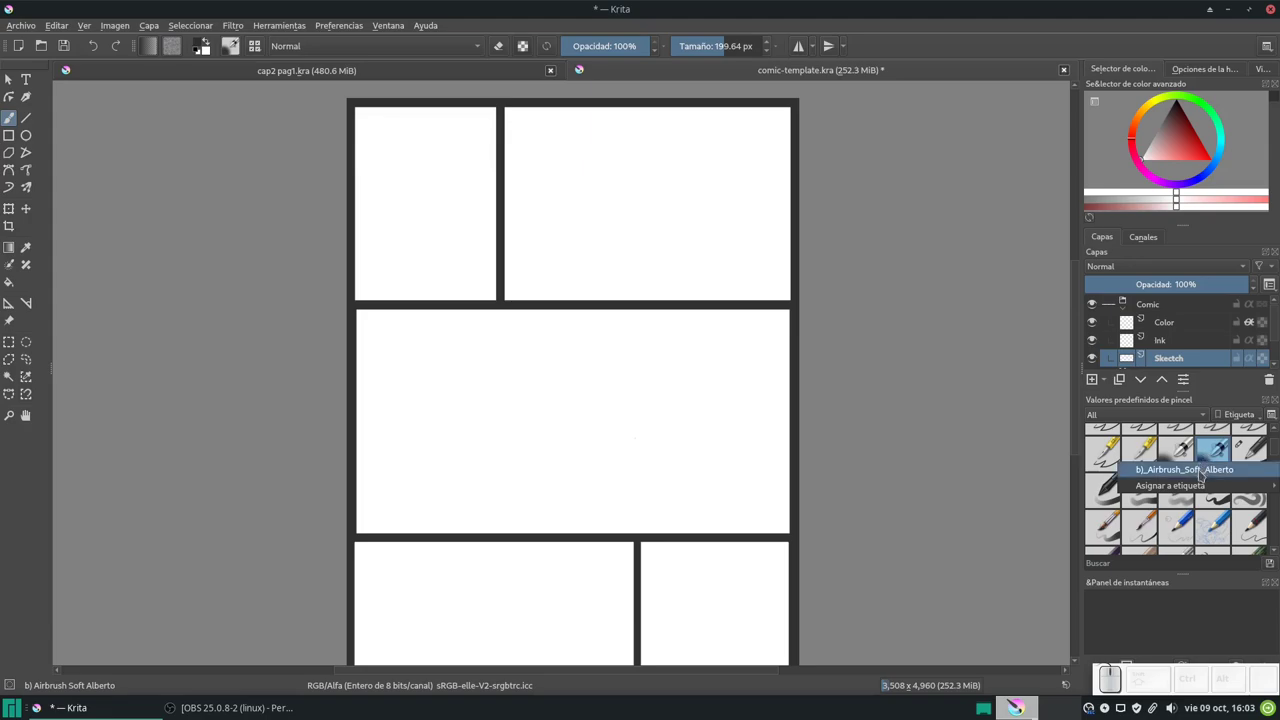
pyautogui.moveTo(1190, 486)
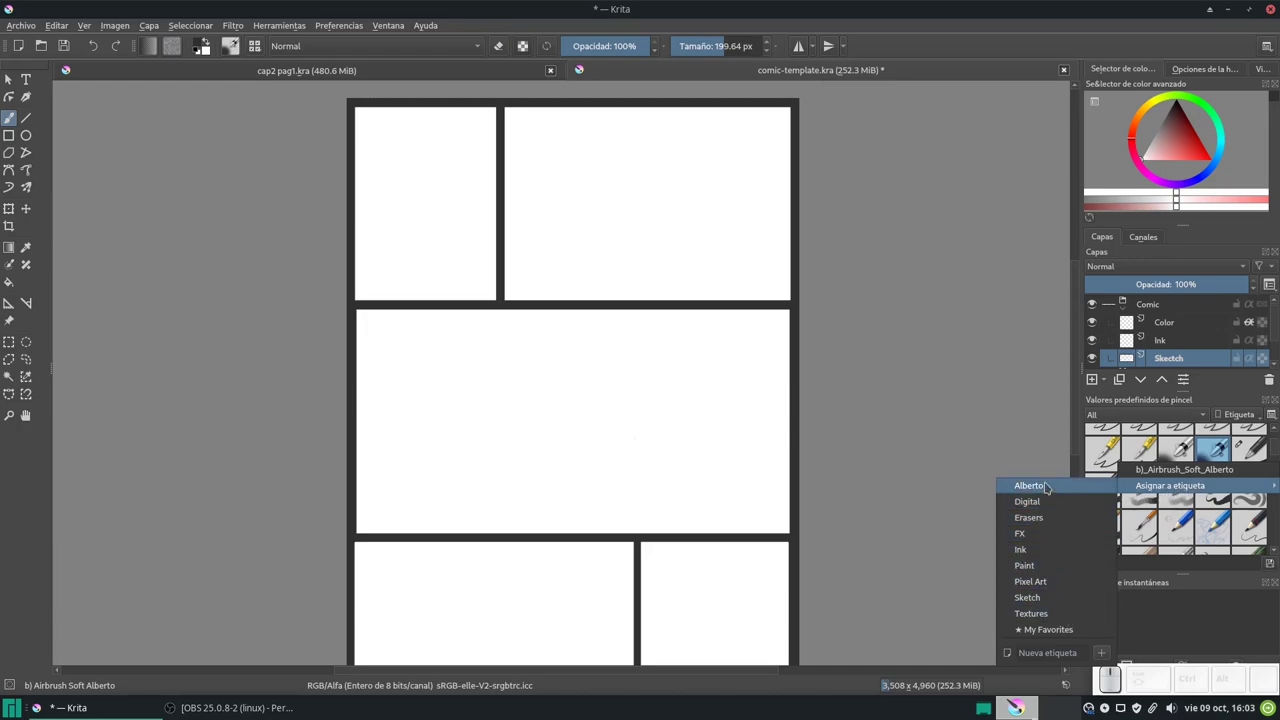
pyautogui.click(1048, 488)
pyautogui.click(1110, 415)
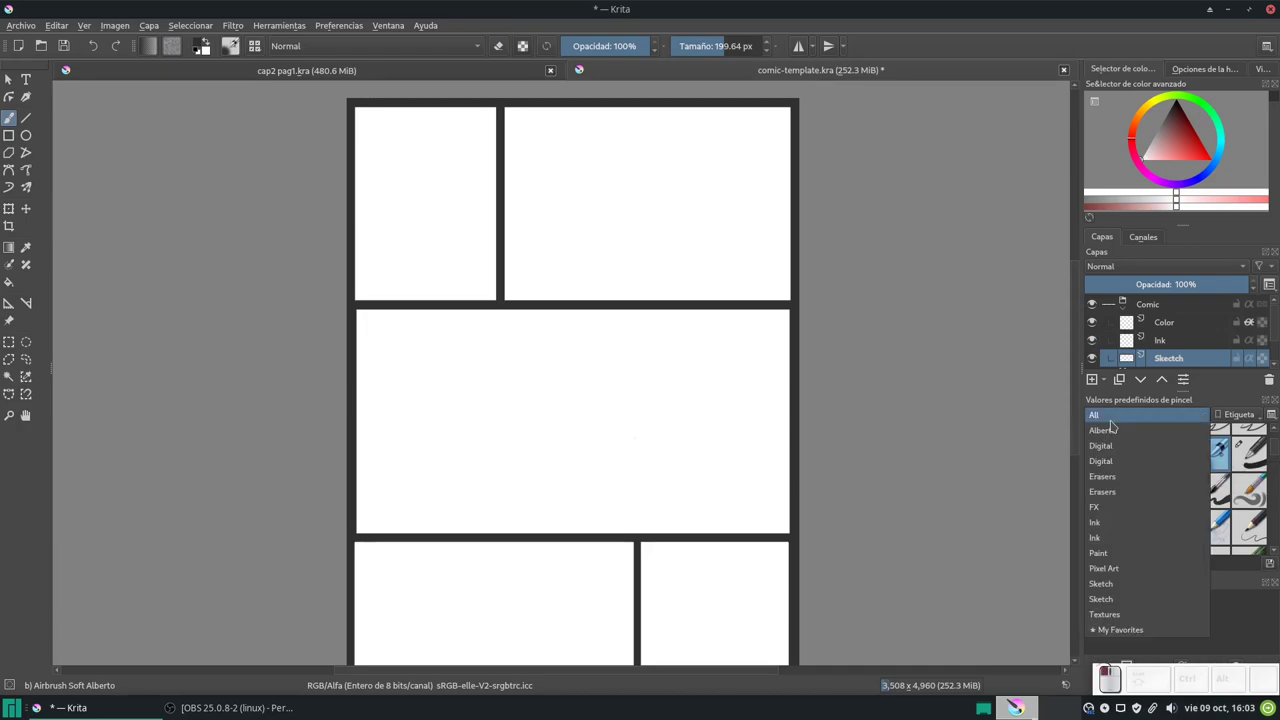
pyautogui.click(1108, 433)
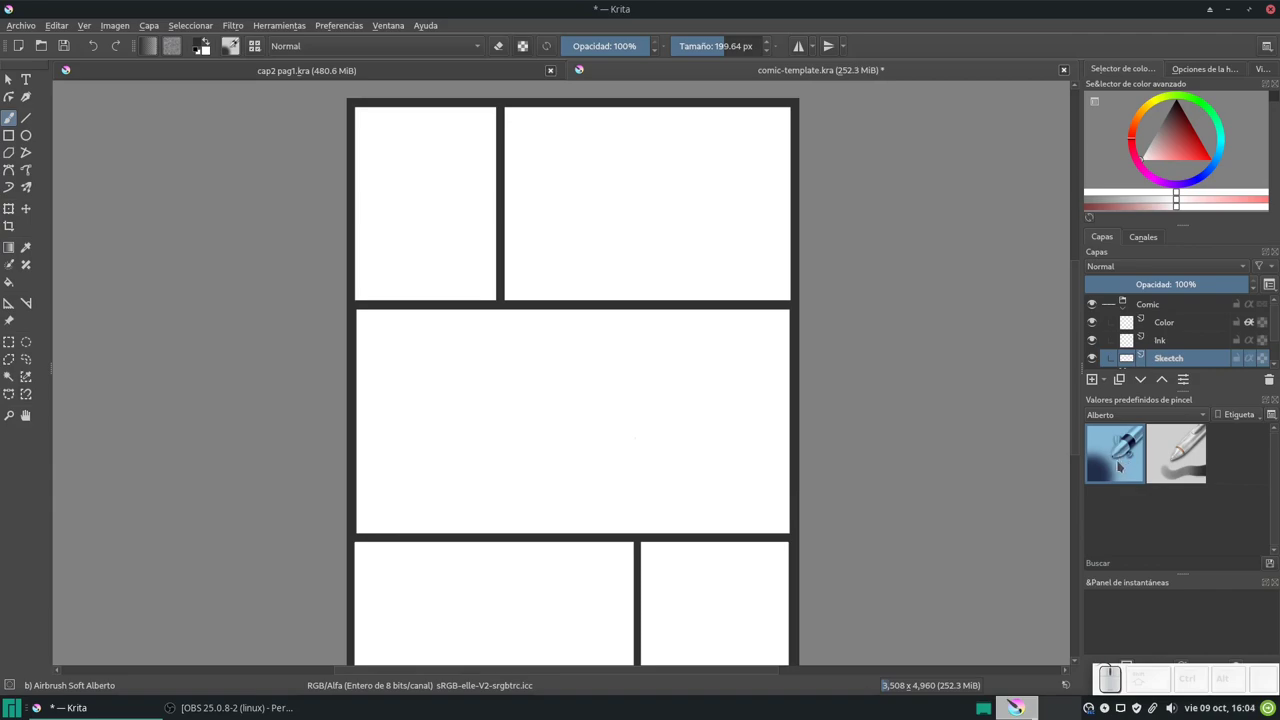
# Step: Remove both Airbrush Soft Alberto and Basic-3 Flow from the Alberto tag
pyautogui.rightClick(1124, 462)
pyautogui.moveTo(1169, 490)
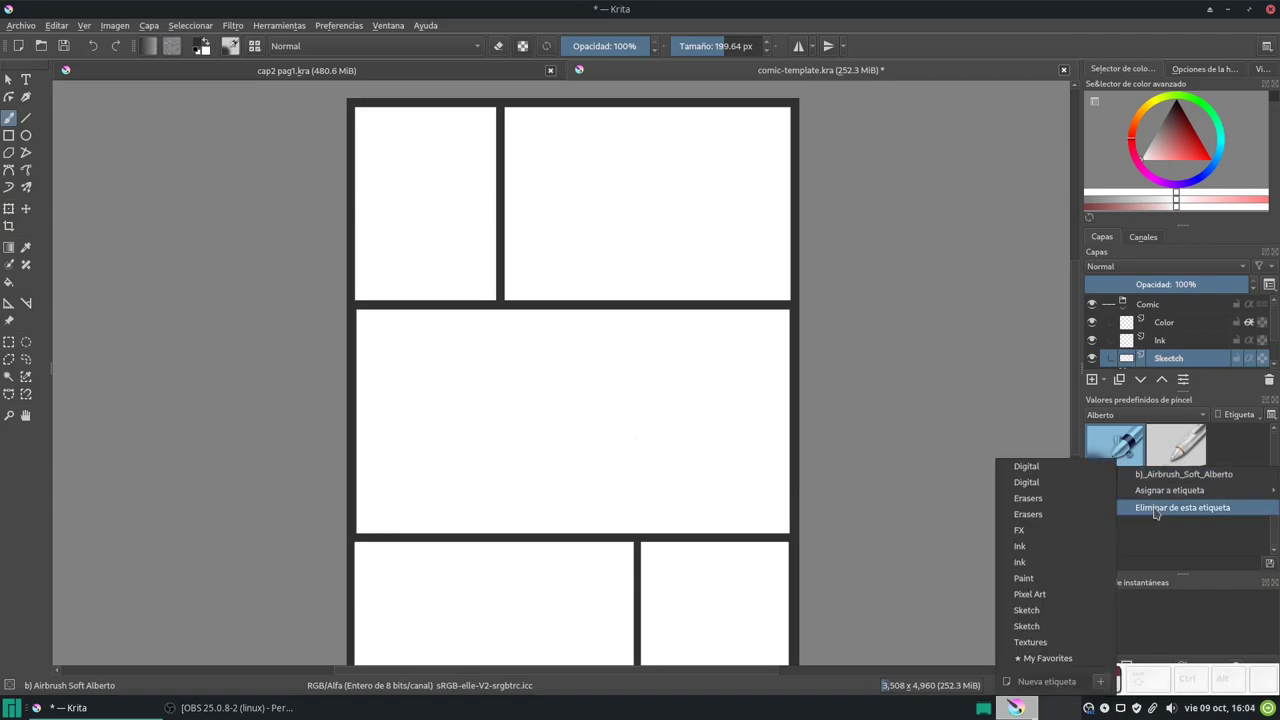
pyautogui.click(1154, 512)
pyautogui.rightClick(1124, 466)
pyautogui.rightClick(1123, 465)
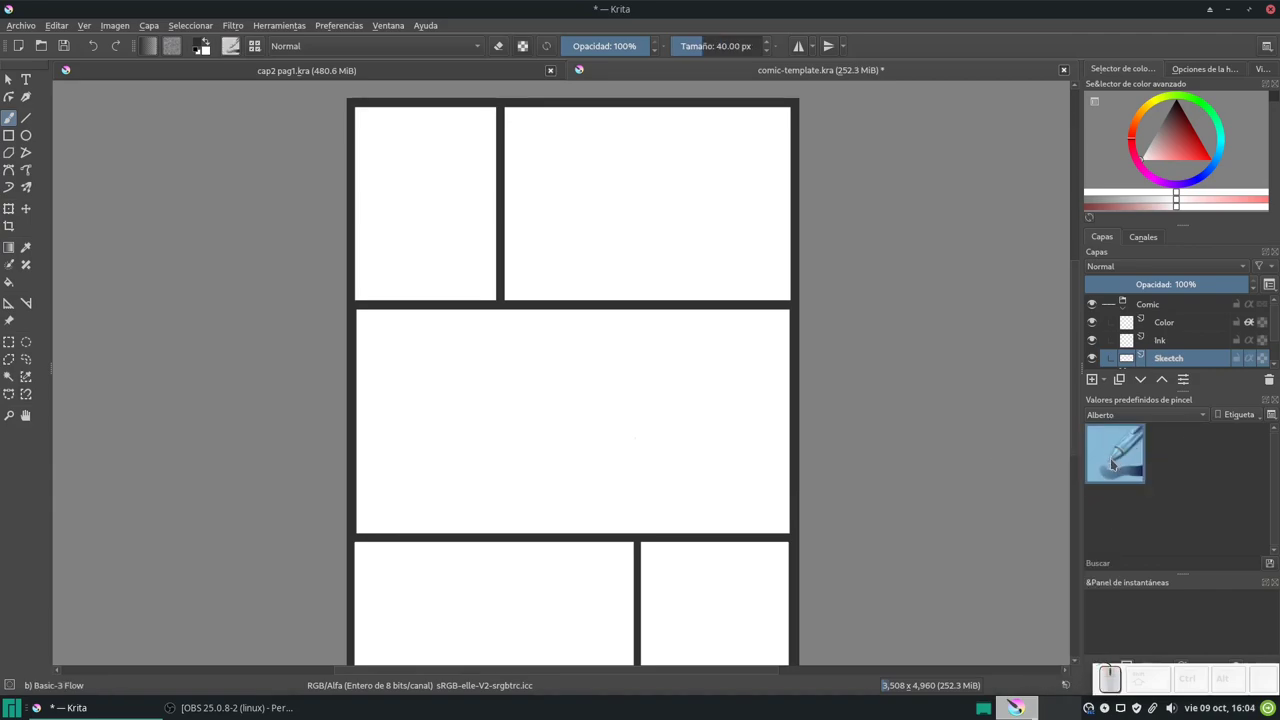
pyautogui.rightClick(1122, 464)
pyautogui.click(1147, 508)
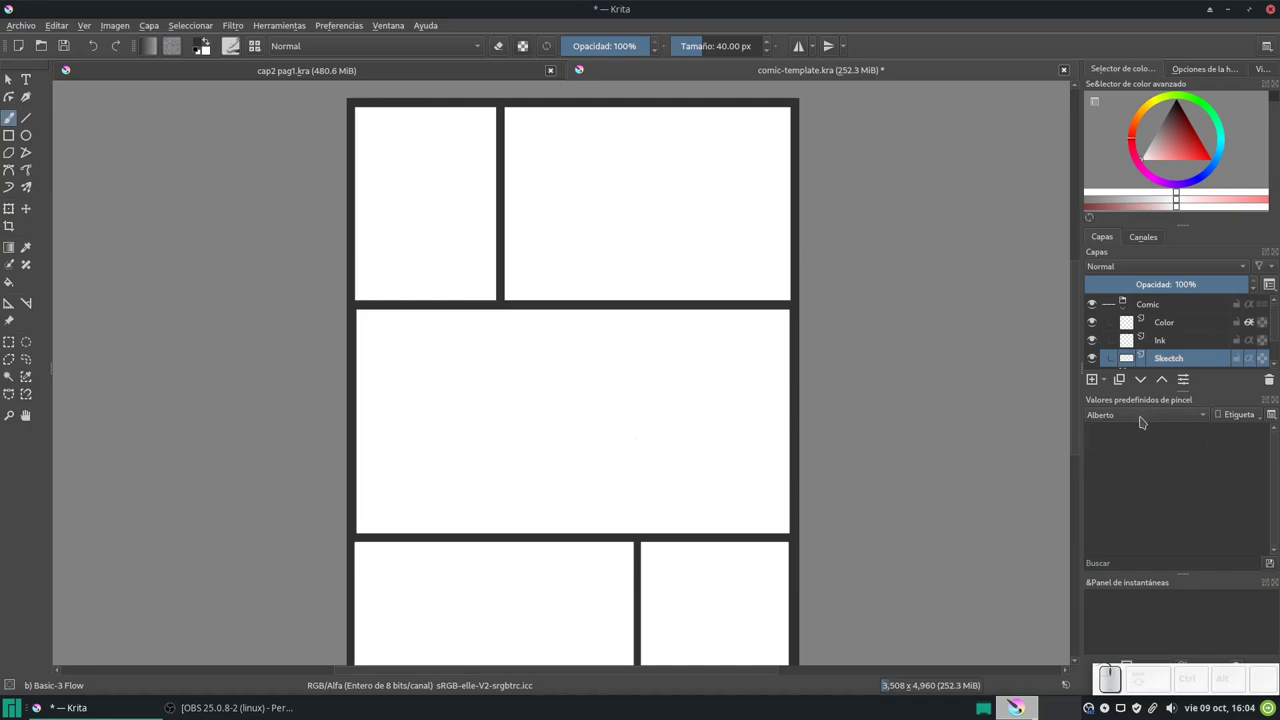
# Step: Delete the Alberto tag from the tag management menu
pyautogui.click(1236, 414)
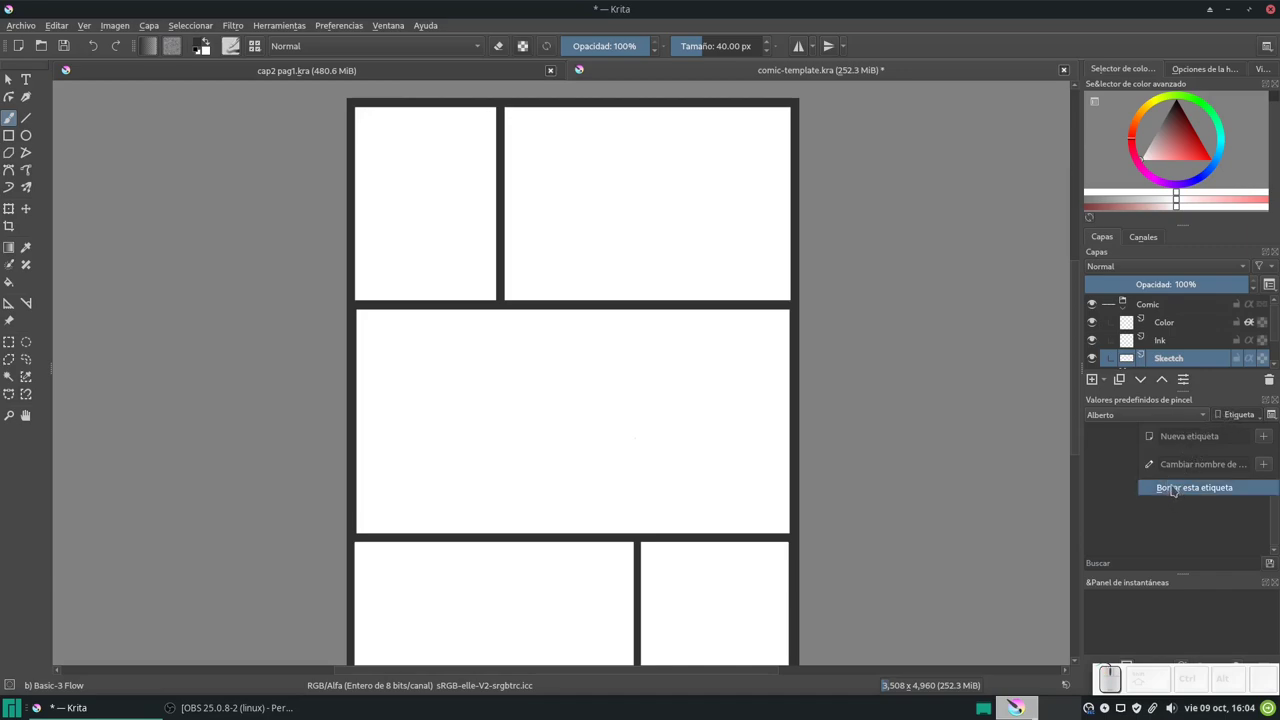
pyautogui.click(1233, 414)
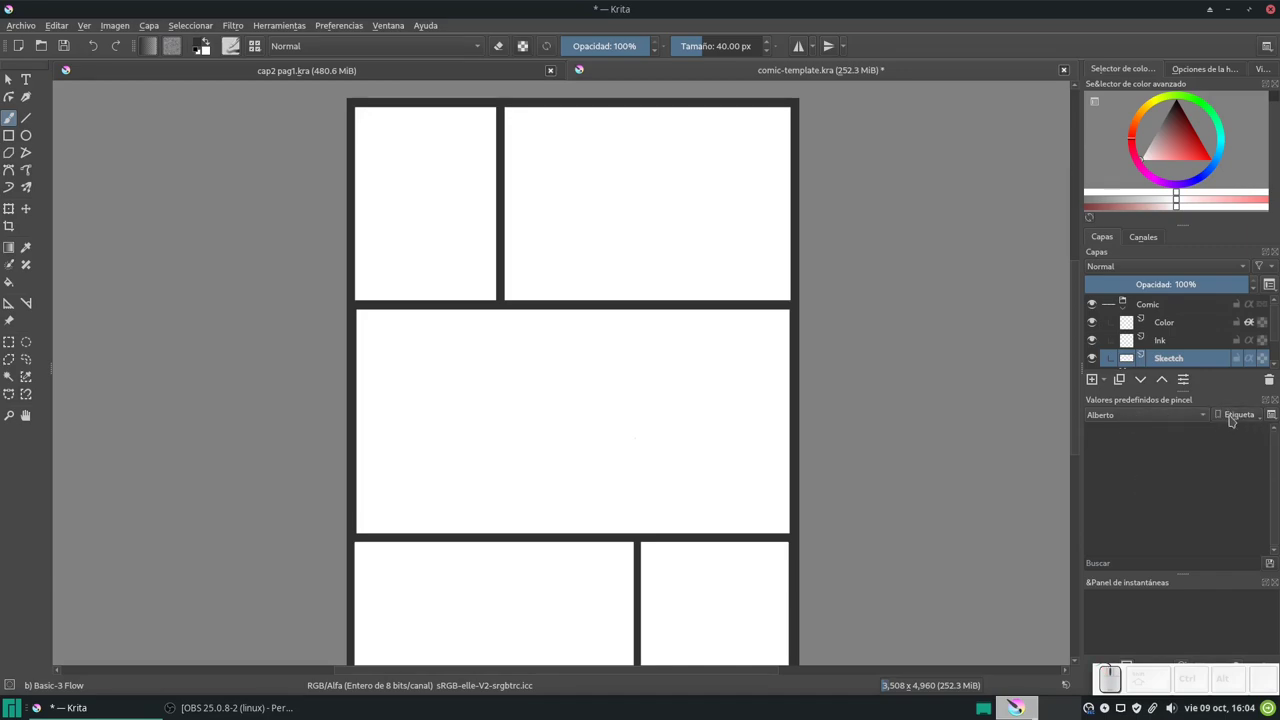
pyautogui.click(1233, 415)
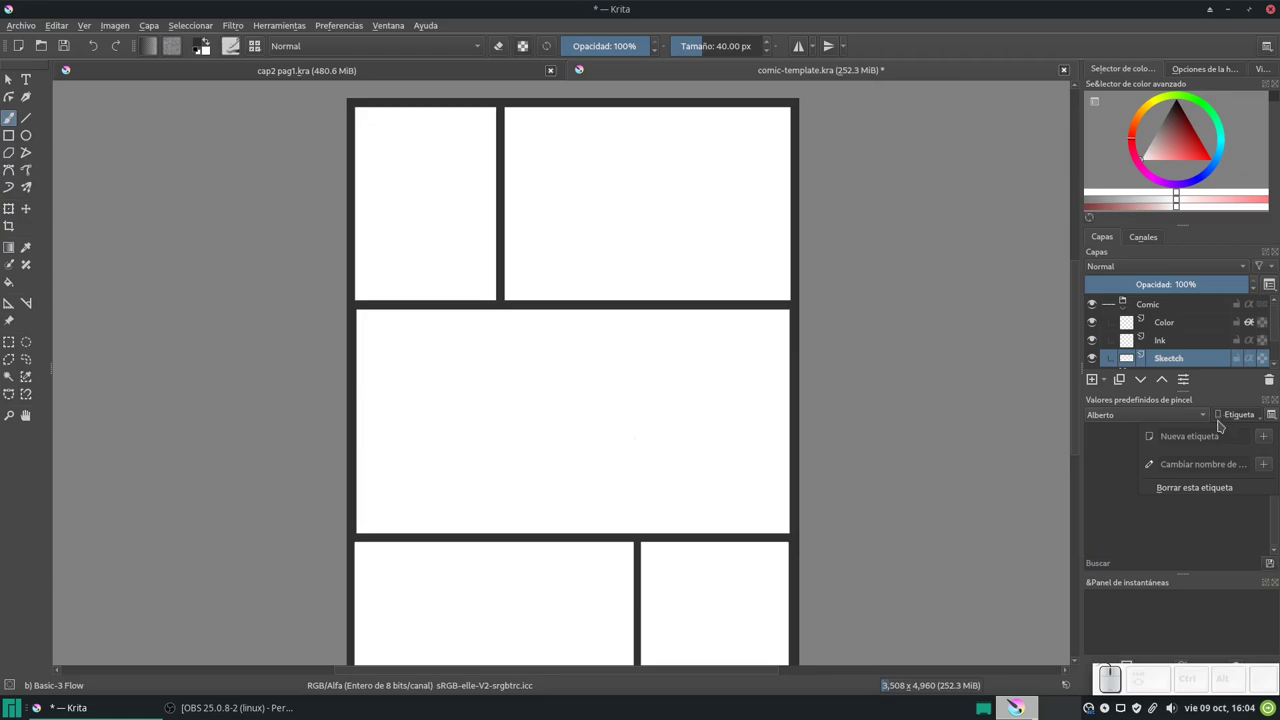
pyautogui.click(1190, 489)
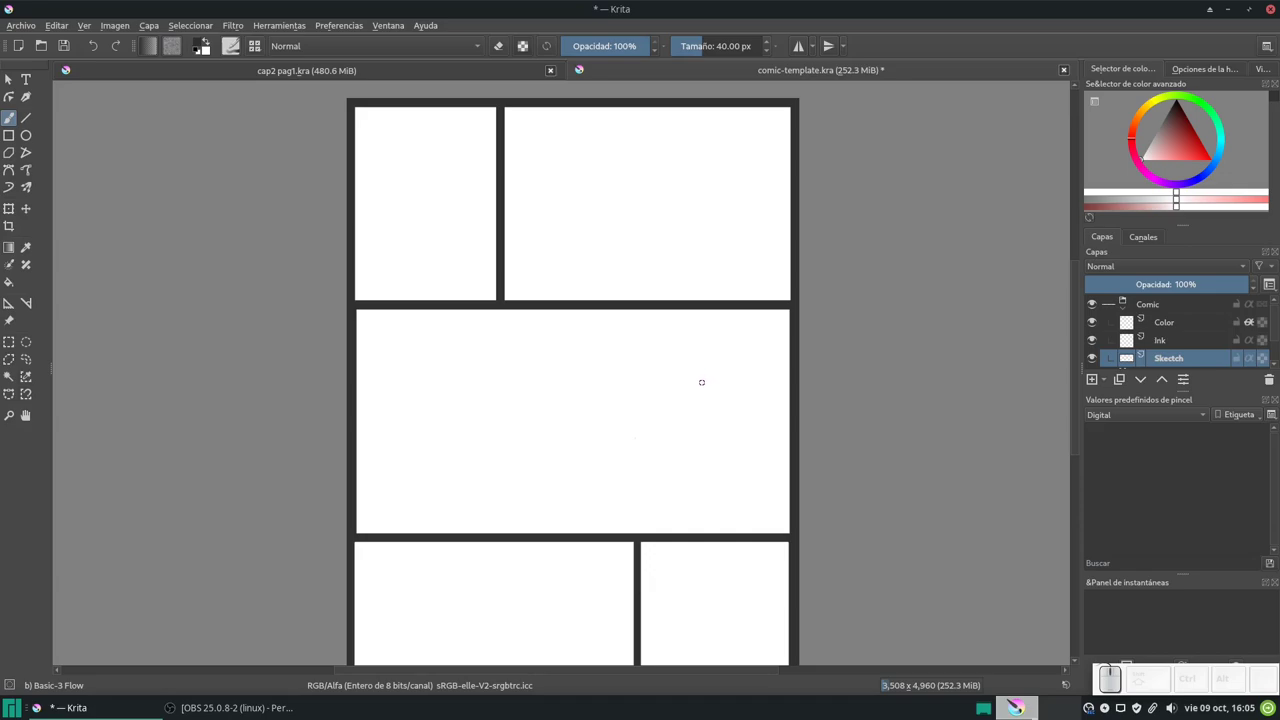
# Step: Scribble a rough sketch in the middle panel, then shade over it with Airbrush Soft Alberto
pyautogui.moveTo(558, 432); pyautogui.dragTo(648, 406)
pyautogui.moveTo(562, 392)
pyautogui.mouseDown()
pyautogui.moveTo(582, 452)
pyautogui.moveTo(582, 403)
pyautogui.moveTo(655, 400)
pyautogui.mouseUp()
pyautogui.click(1121, 418)
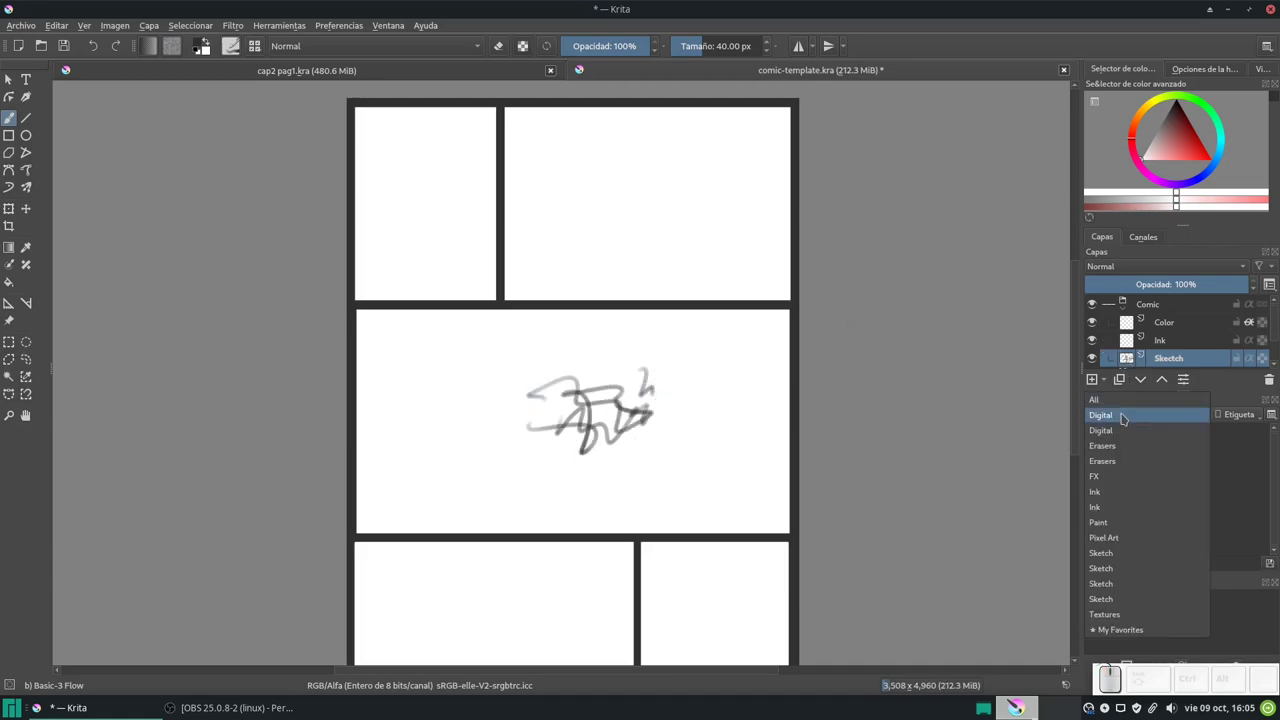
pyautogui.click(1121, 405)
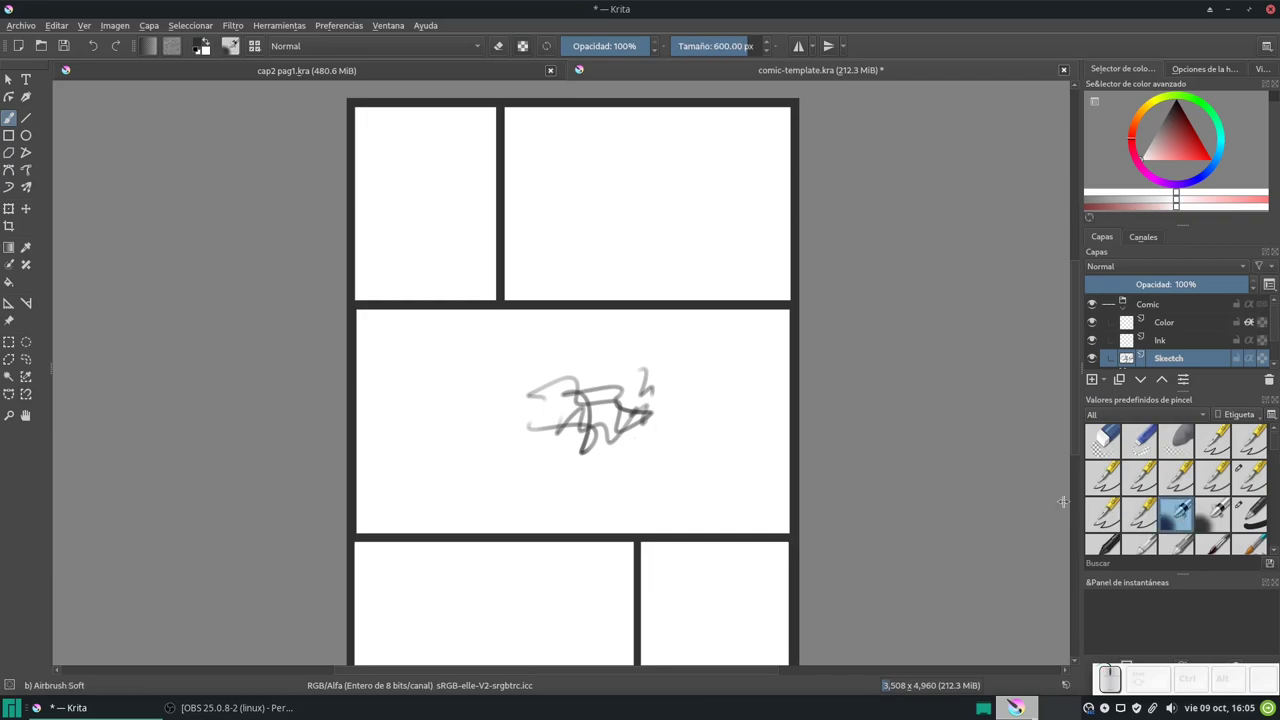
pyautogui.click(1213, 515)
pyautogui.moveTo(676, 361)
pyautogui.mouseDown()
pyautogui.moveTo(715, 400)
pyautogui.moveTo(640, 380)
pyautogui.moveTo(580, 405)
pyautogui.moveTo(545, 393)
pyautogui.moveTo(605, 470)
pyautogui.moveTo(585, 420)
pyautogui.moveTo(486, 451)
pyautogui.moveTo(582, 473)
pyautogui.moveTo(560, 396)
pyautogui.moveTo(600, 372)
pyautogui.moveTo(530, 410)
pyautogui.moveTo(644, 390)
pyautogui.moveTo(570, 395)
pyautogui.moveTo(625, 425)
pyautogui.moveTo(611, 432)
pyautogui.moveTo(575, 395)
pyautogui.moveTo(625, 415)
pyautogui.moveTo(612, 455)
pyautogui.moveTo(553, 412)
pyautogui.moveTo(440, 408)
pyautogui.moveTo(595, 380)
pyautogui.mouseUp()
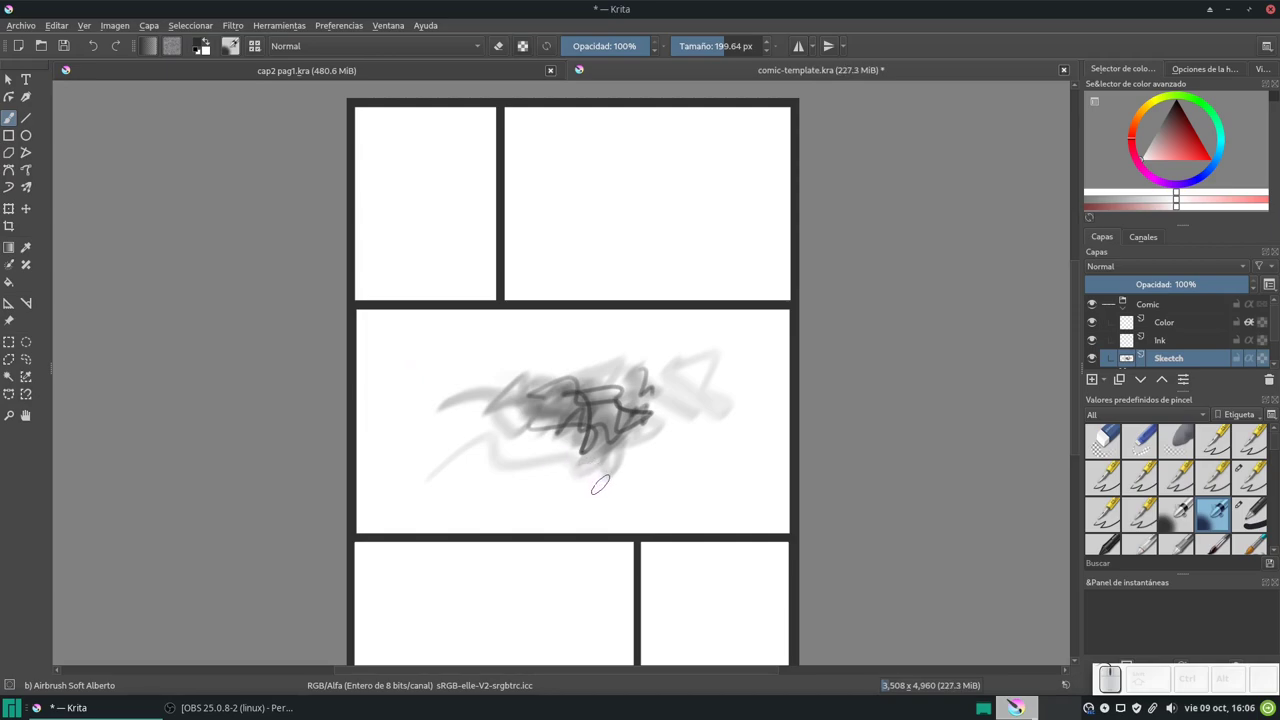